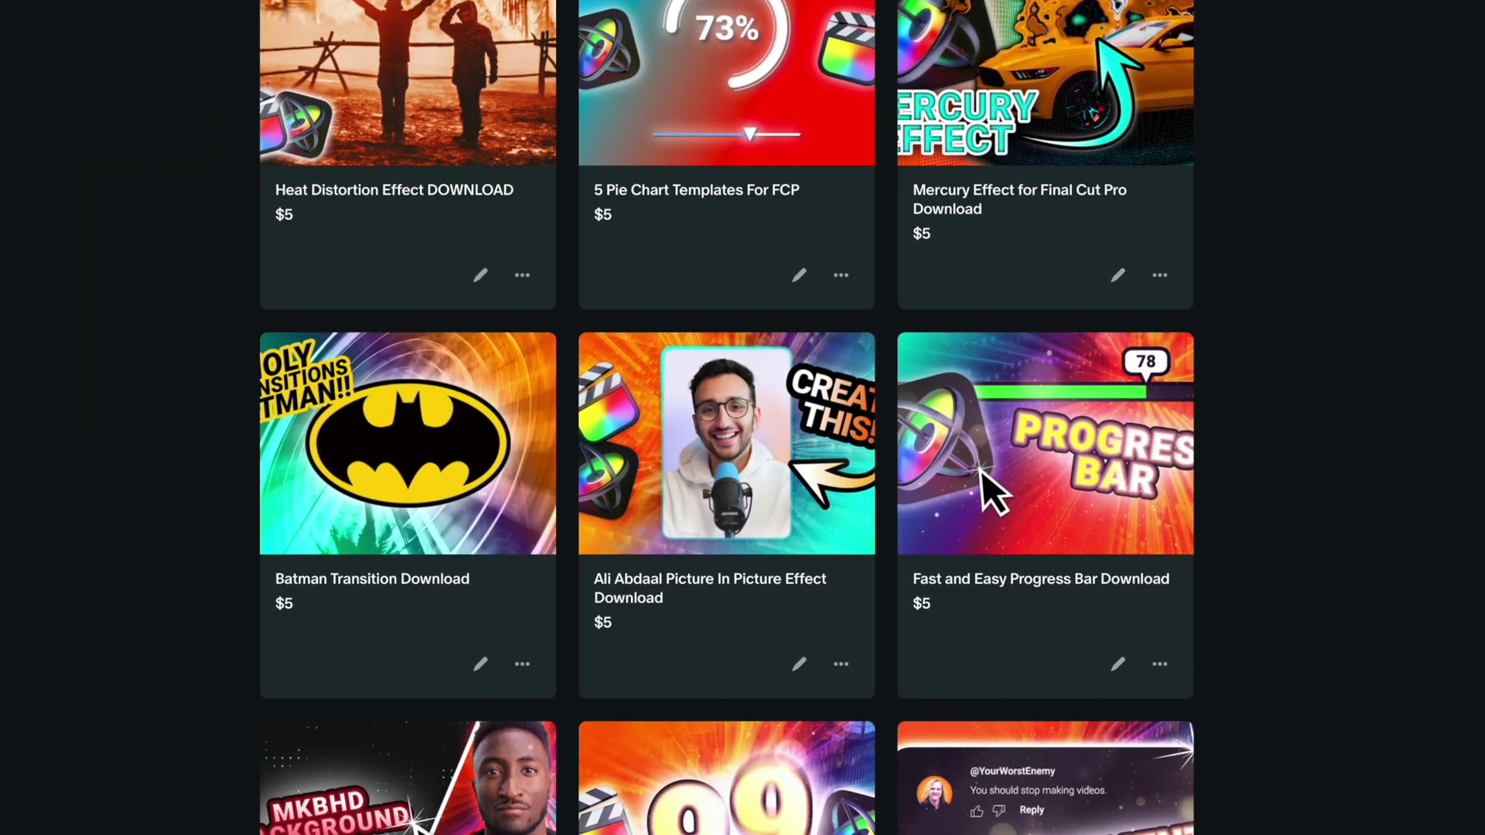
{"action": "scroll", "coordinate": [727, 417], "scroll_direction": "down", "scroll_amount": 5}
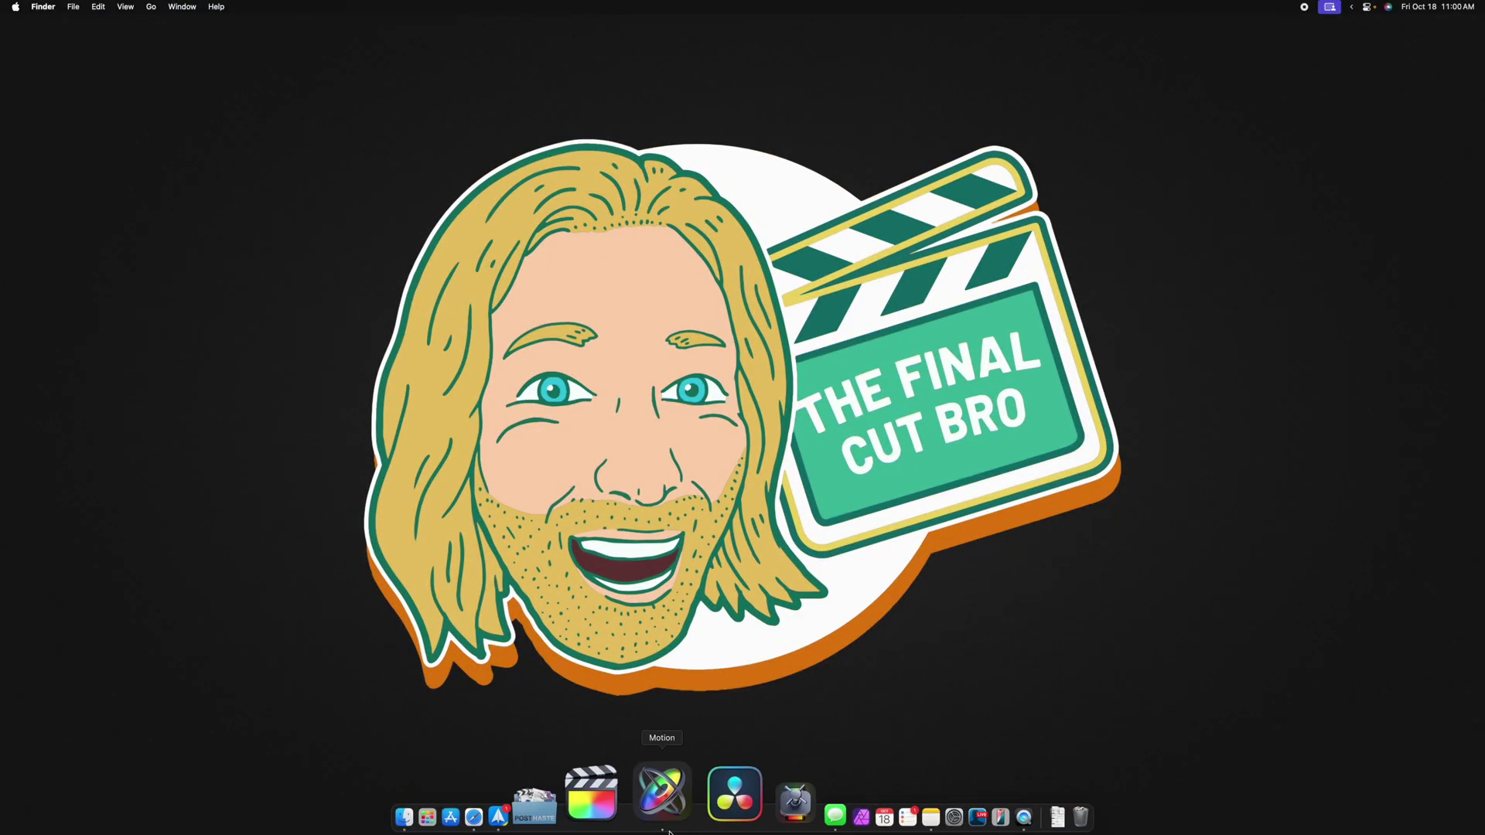
Step: Create a new 4K Final Cut Title project at 29.97 fps - NTSC
{"action": "left_click", "coordinate": [669, 830]}
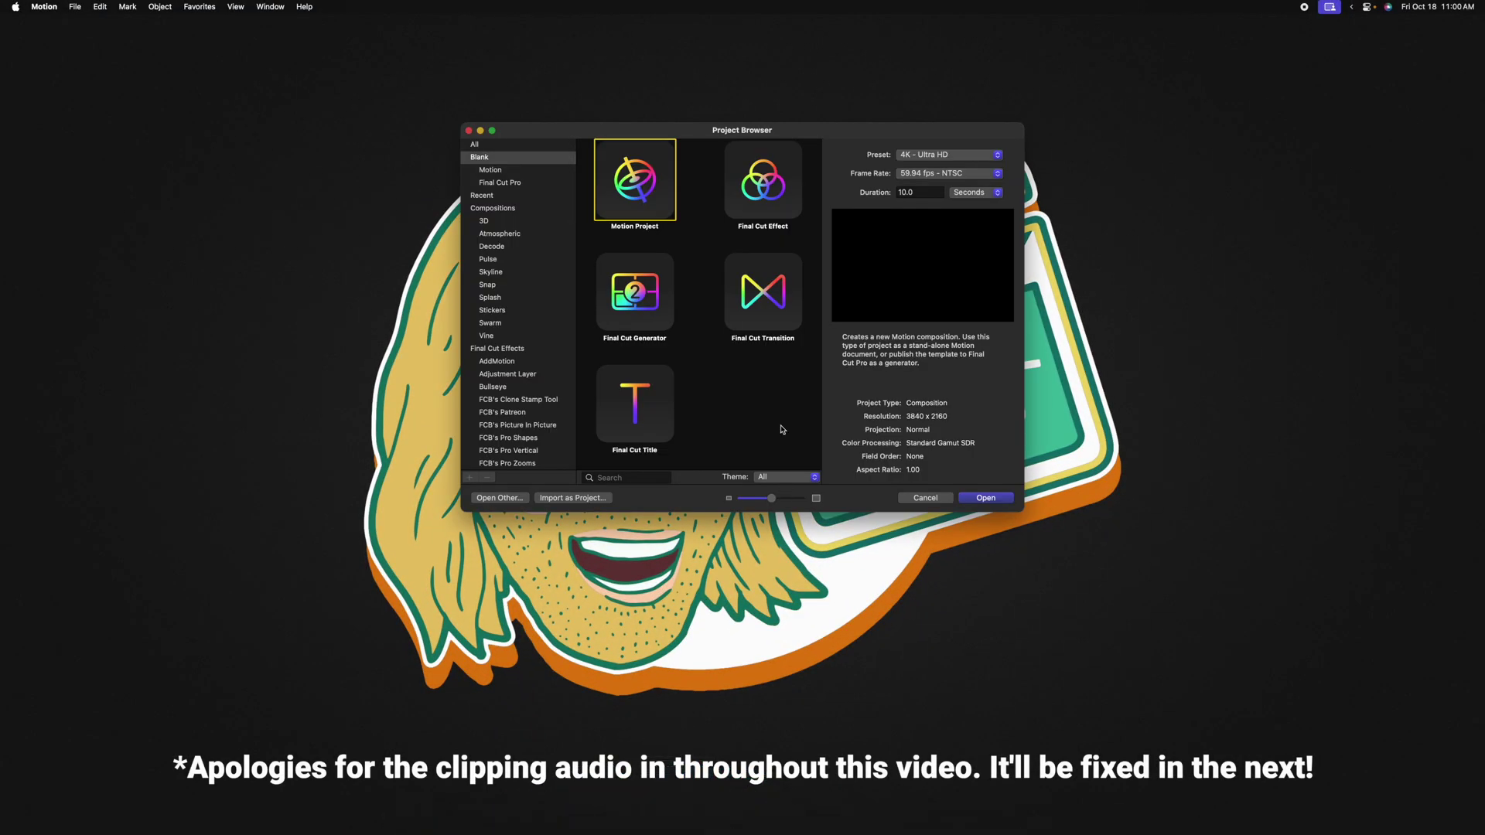
{"action": "left_click", "coordinate": [651, 396]}
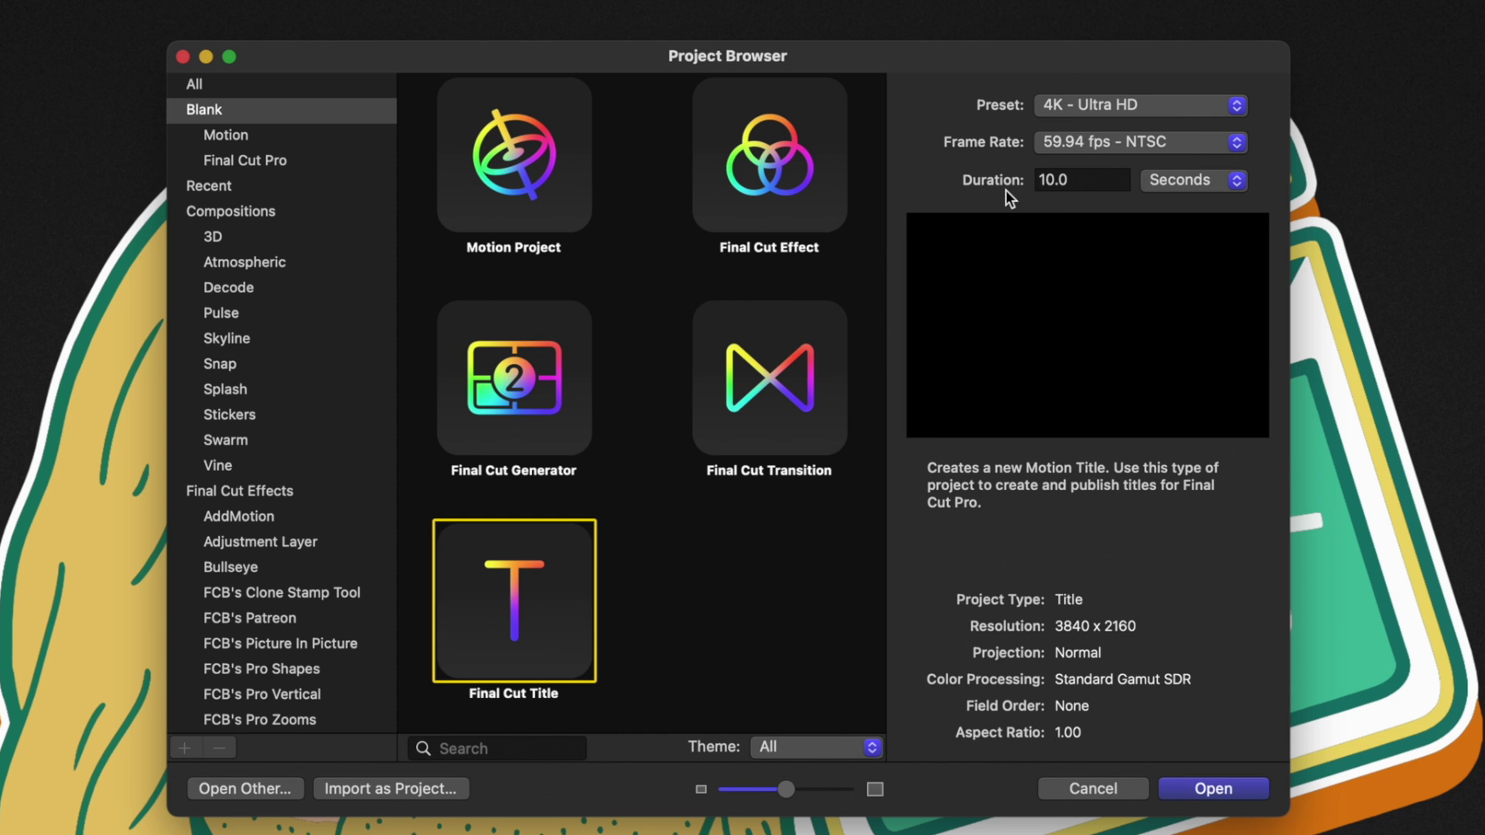
{"action": "left_click", "coordinate": [1050, 144]}
{"action": "left_click", "coordinate": [1079, 72]}
{"action": "left_click", "coordinate": [1214, 789]}
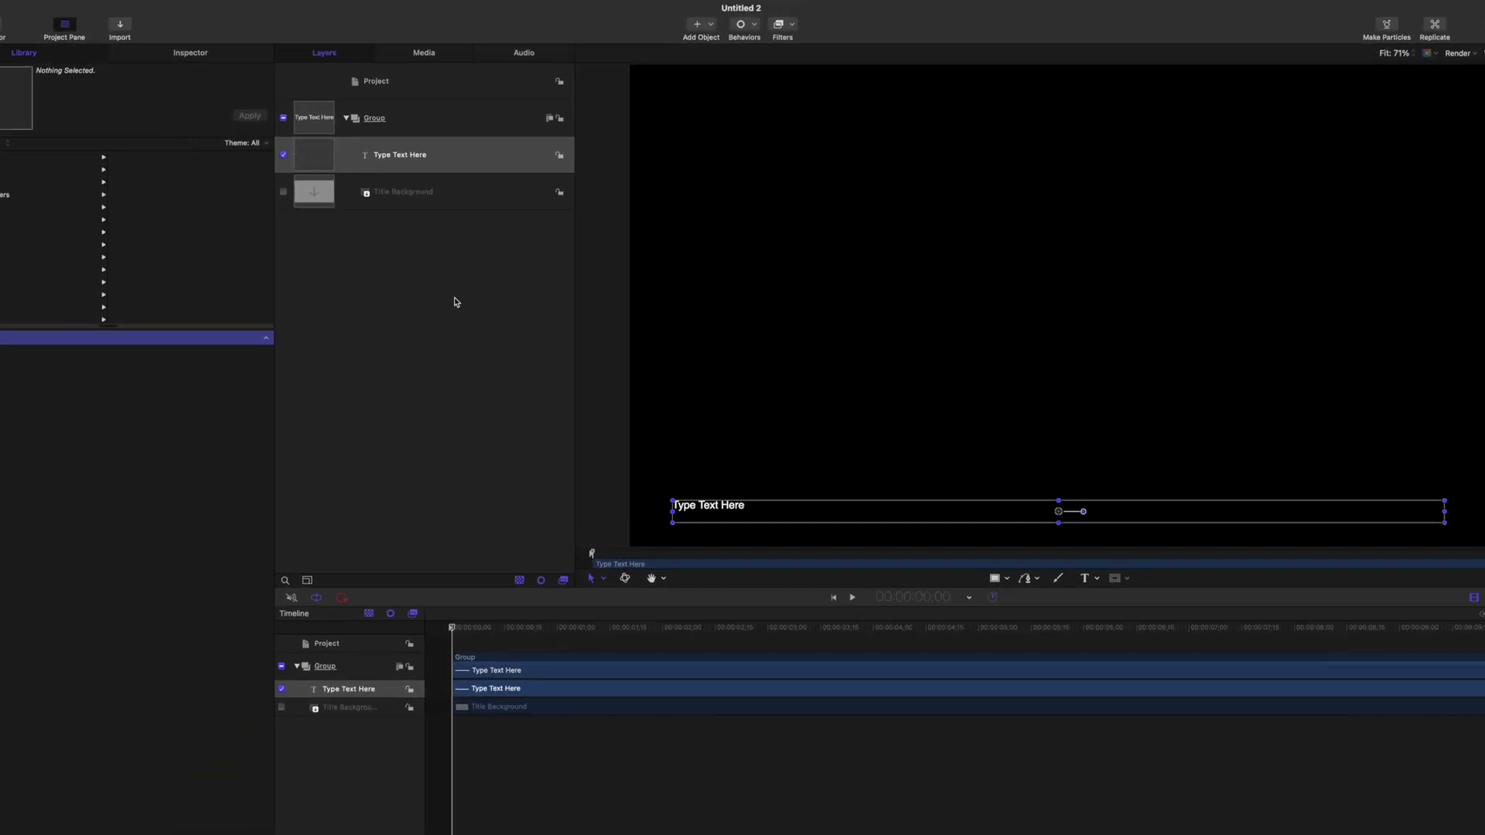
Step: Delete the default Type Text Here and Title Background layers, leaving an empty Group
{"action": "left_click", "coordinate": [452, 192]}
{"action": "left_click", "coordinate": [451, 166], "text": "shift"}
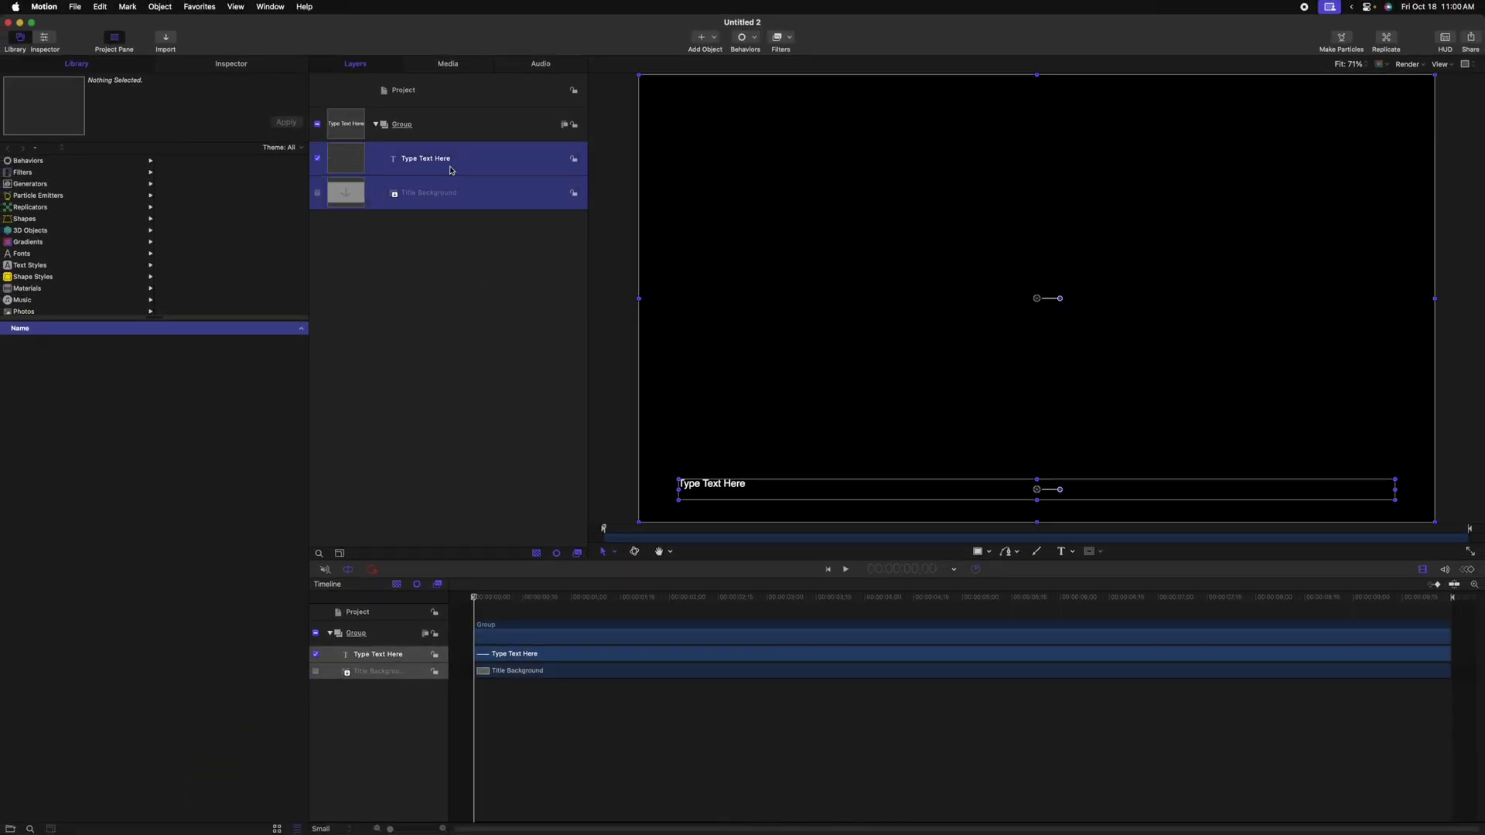
{"action": "key", "text": "Delete"}
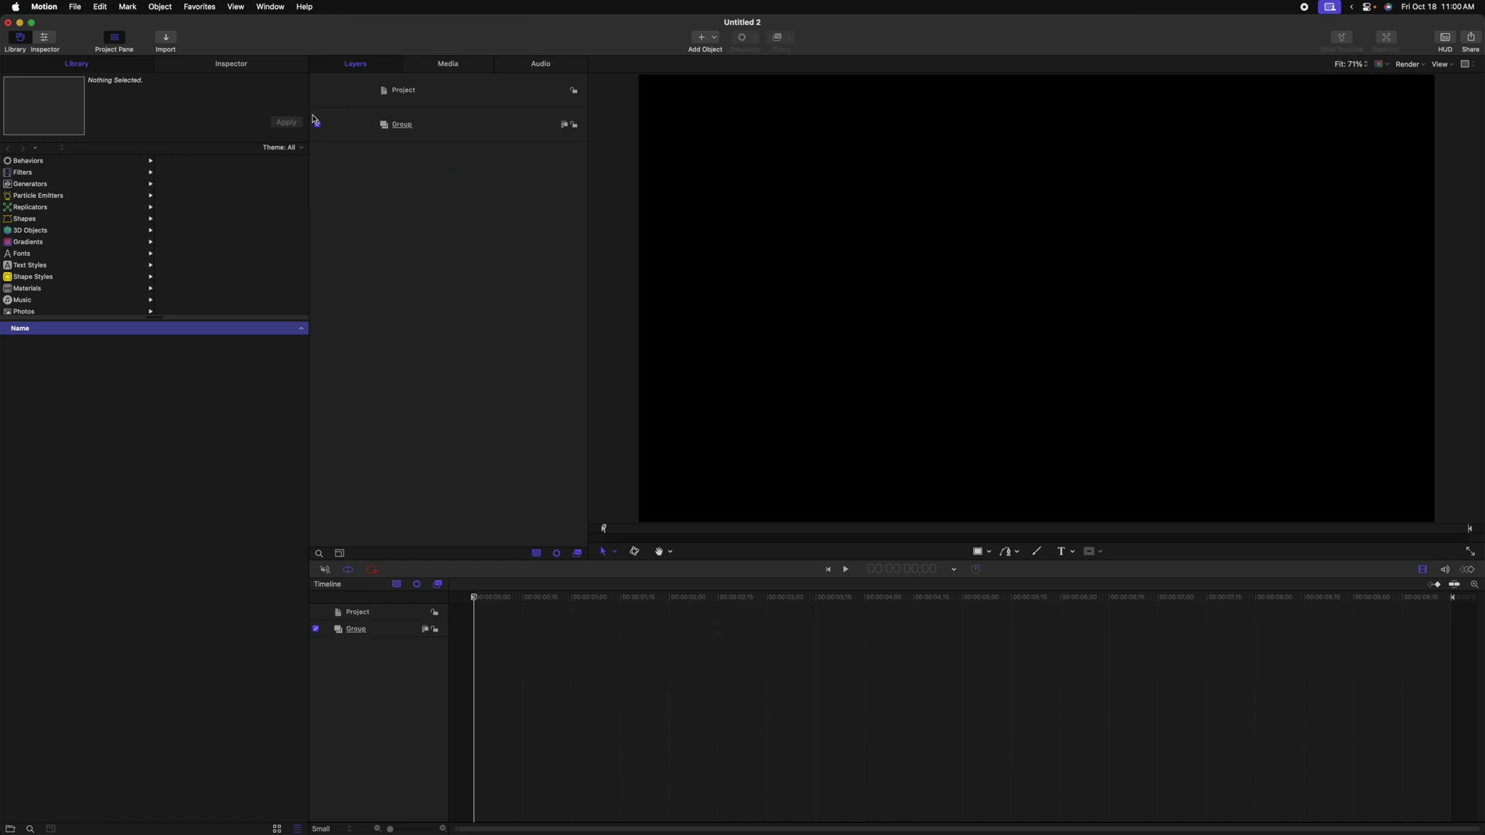
{"action": "left_click", "coordinate": [44, 185]}
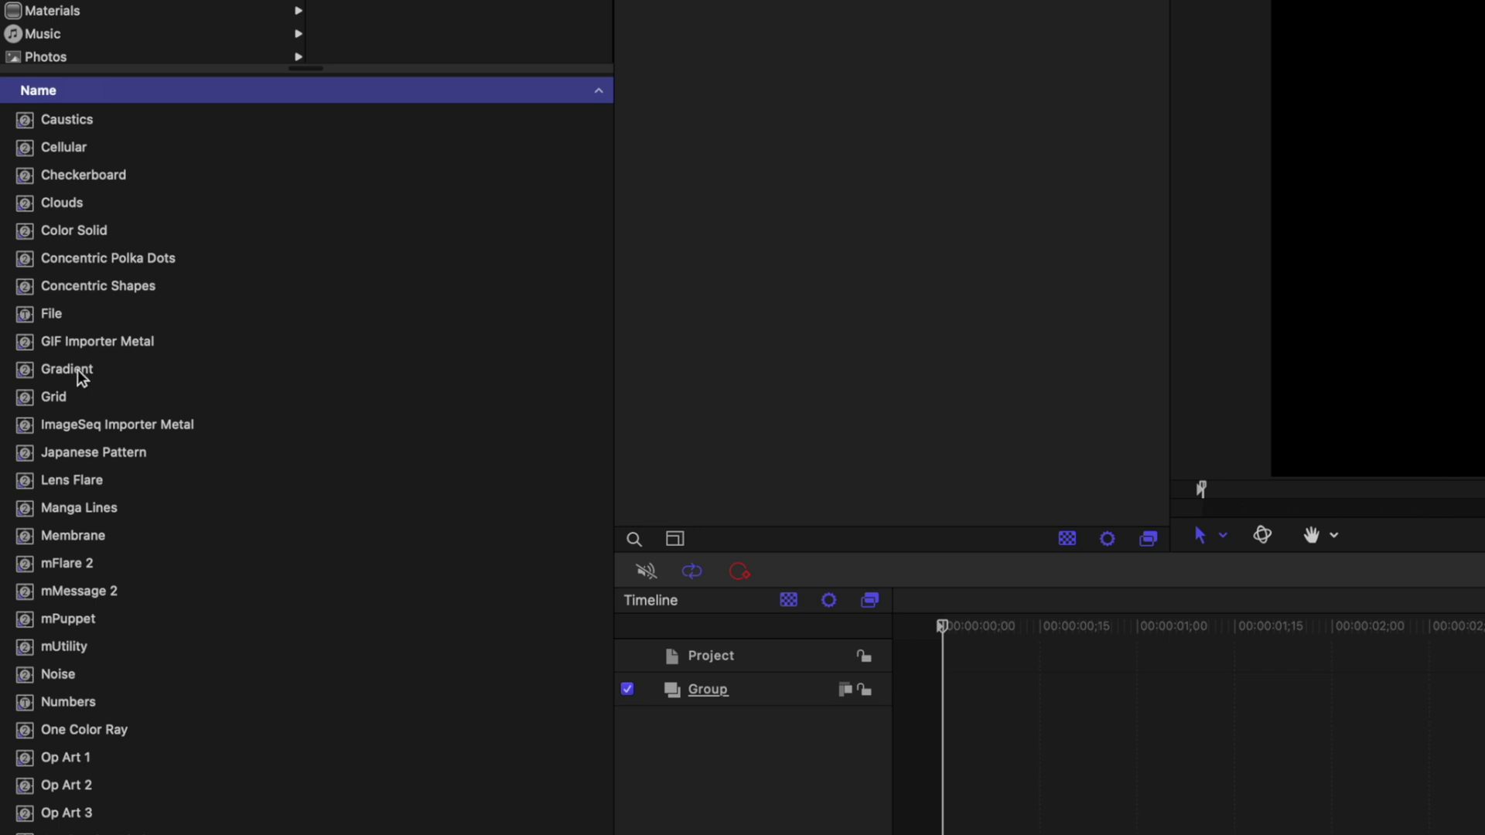
Step: Add a Gradient generator into the group and rename the group 'Background'
{"action": "left_click_drag", "start_coordinate": [81, 377], "coordinate": [921, 0]}
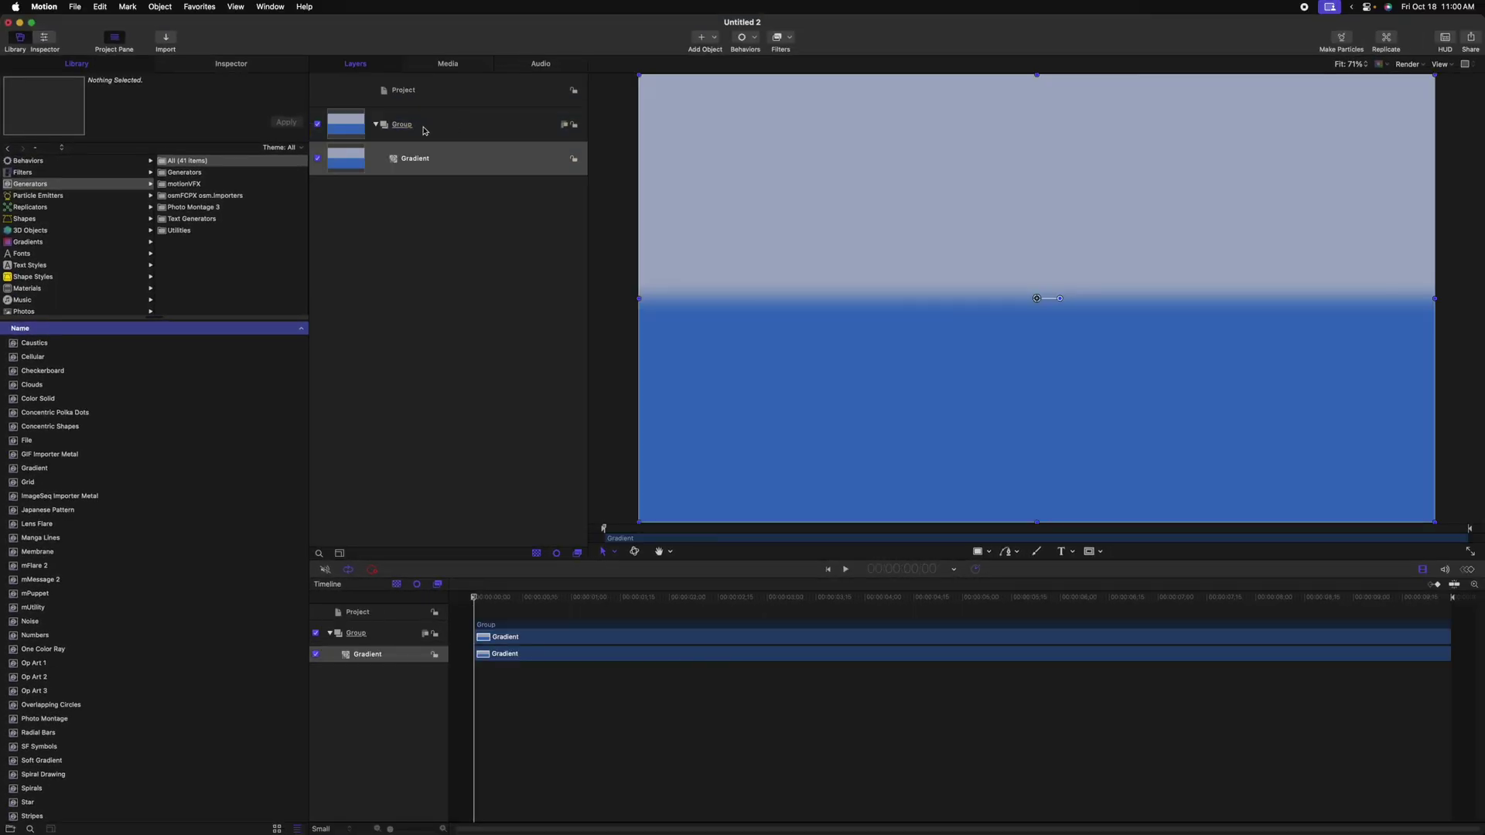
{"action": "left_click", "coordinate": [424, 131]}
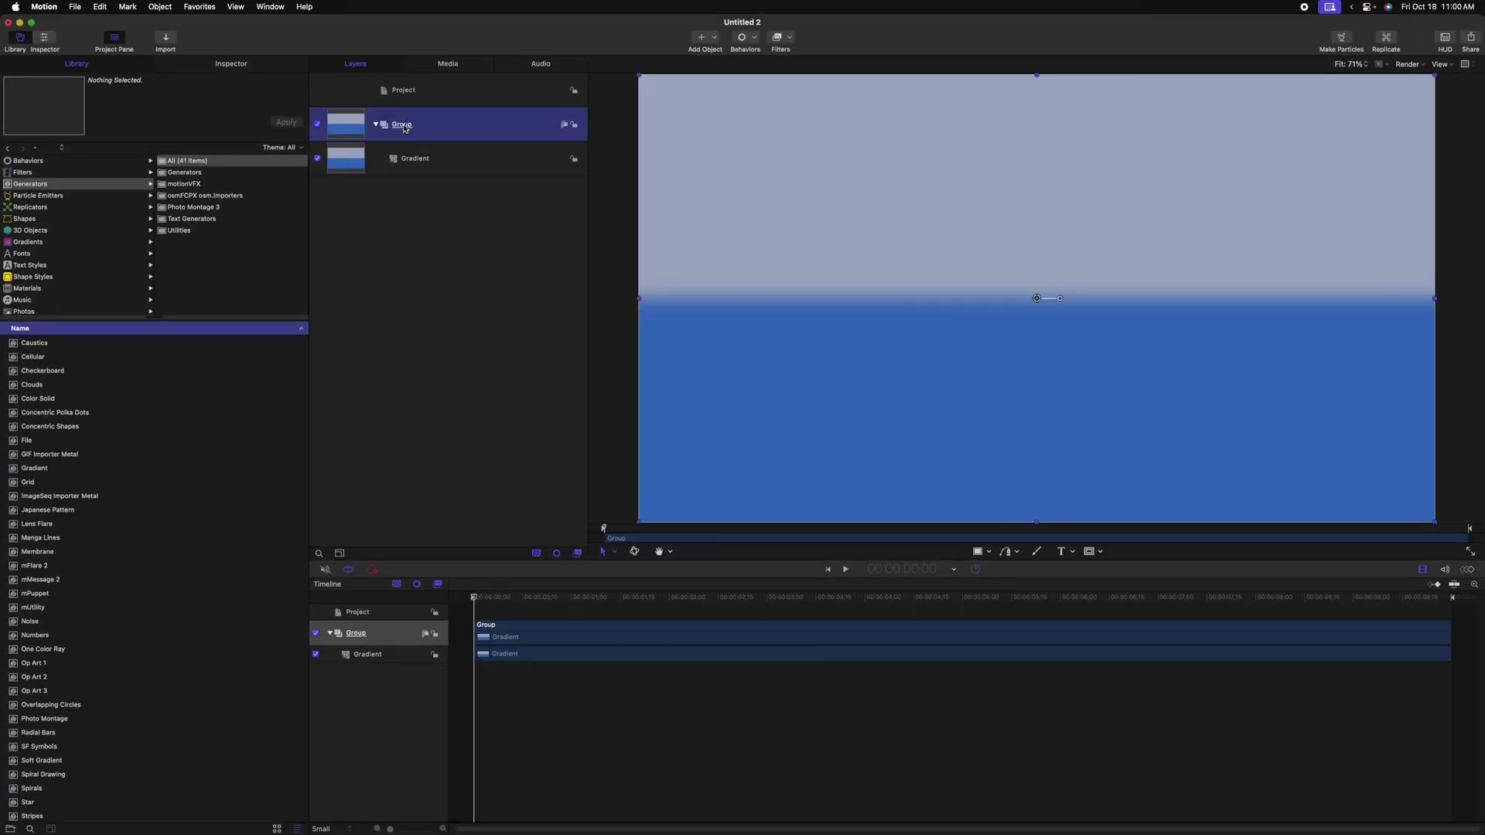
{"action": "double_click", "coordinate": [402, 125]}
{"action": "type", "text": "Backg"}
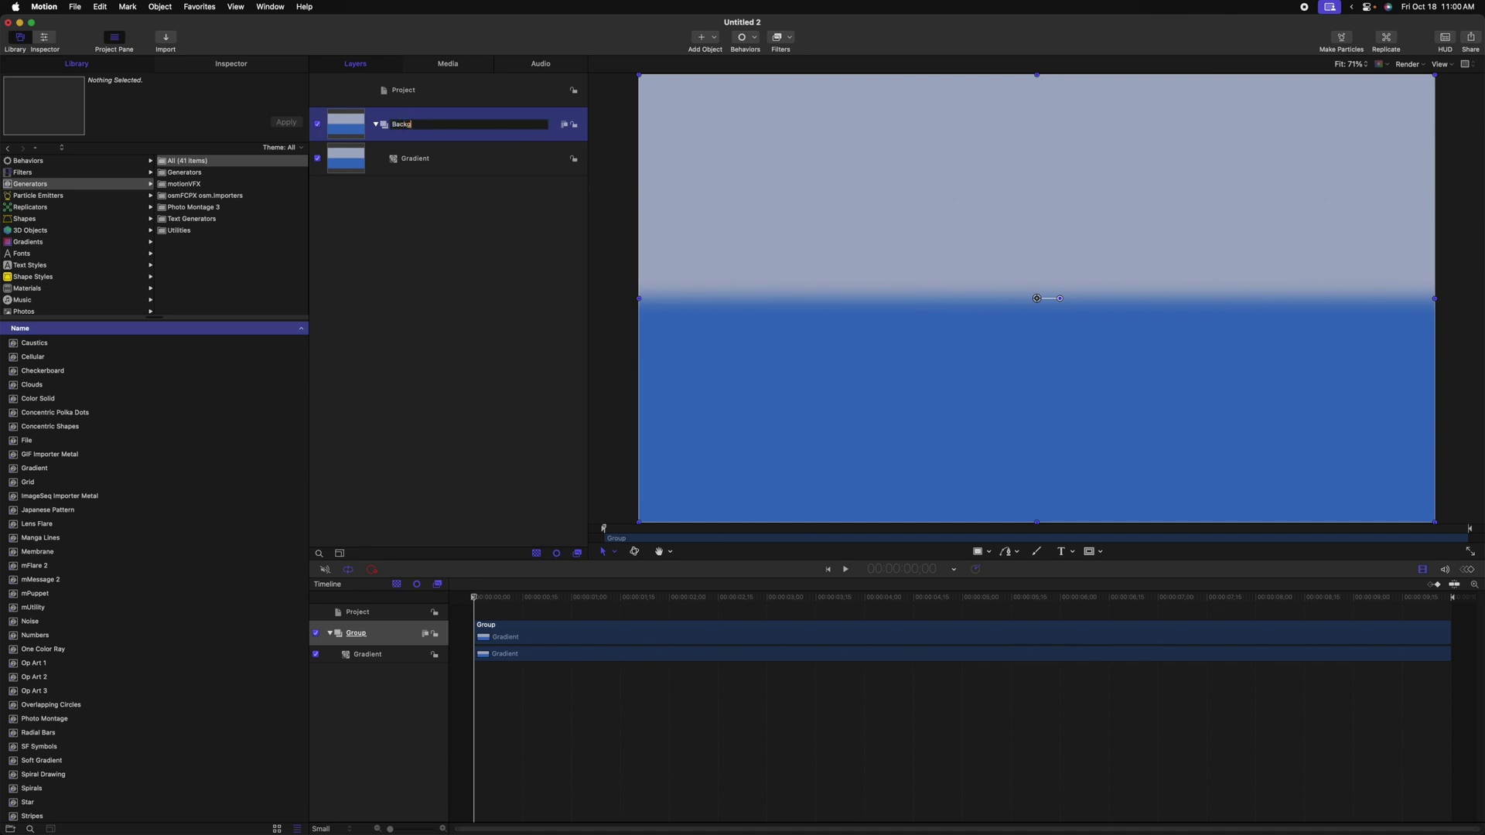
{"action": "type", "text": "round"}
{"action": "key", "text": "Return"}
{"action": "left_click", "coordinate": [439, 157]}
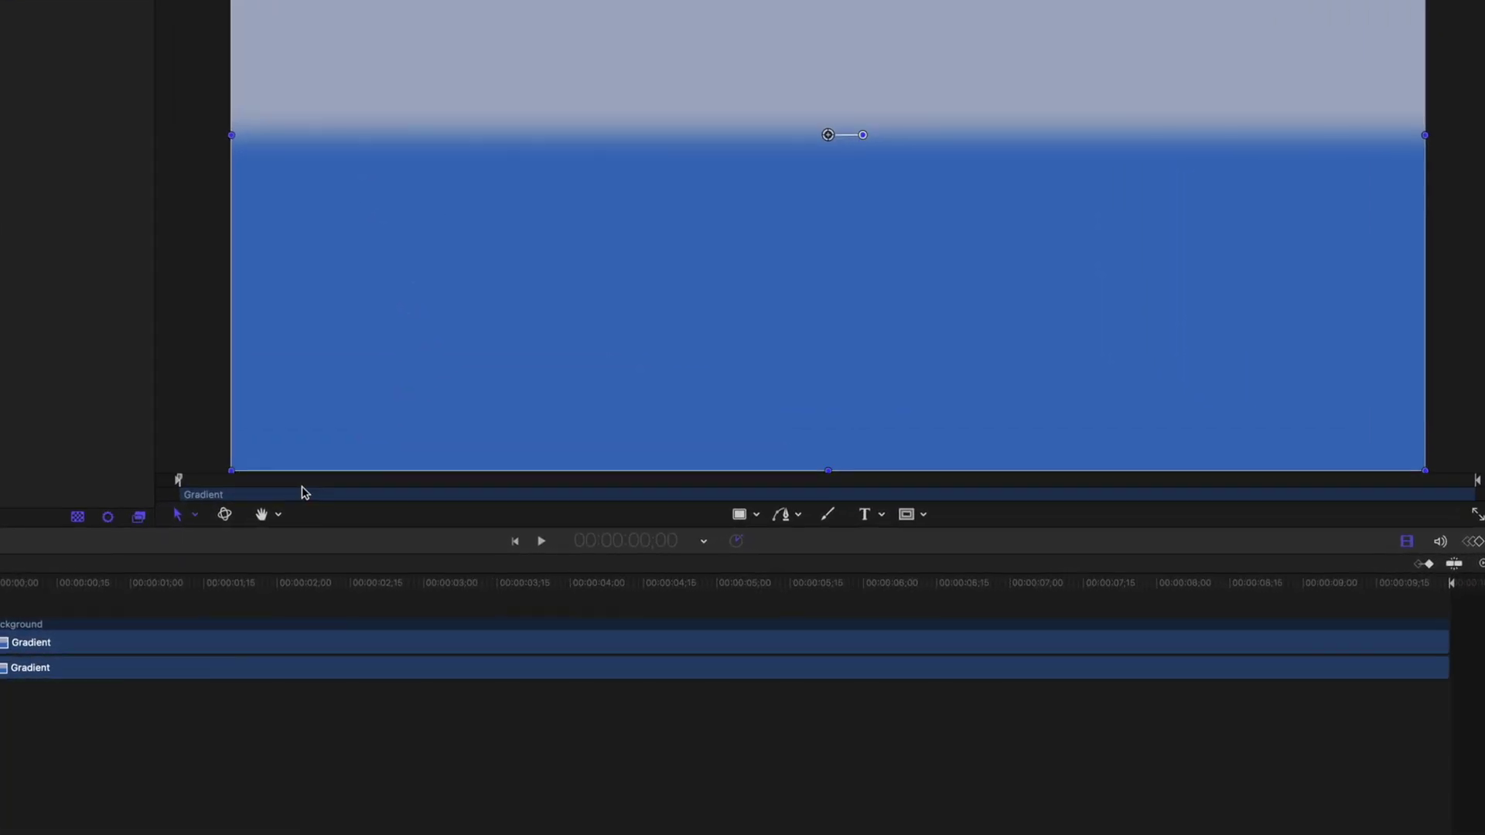
Step: Angle the gradient diagonally from lower left to upper right with its on-canvas handles
{"action": "left_click", "coordinate": [140, 514]}
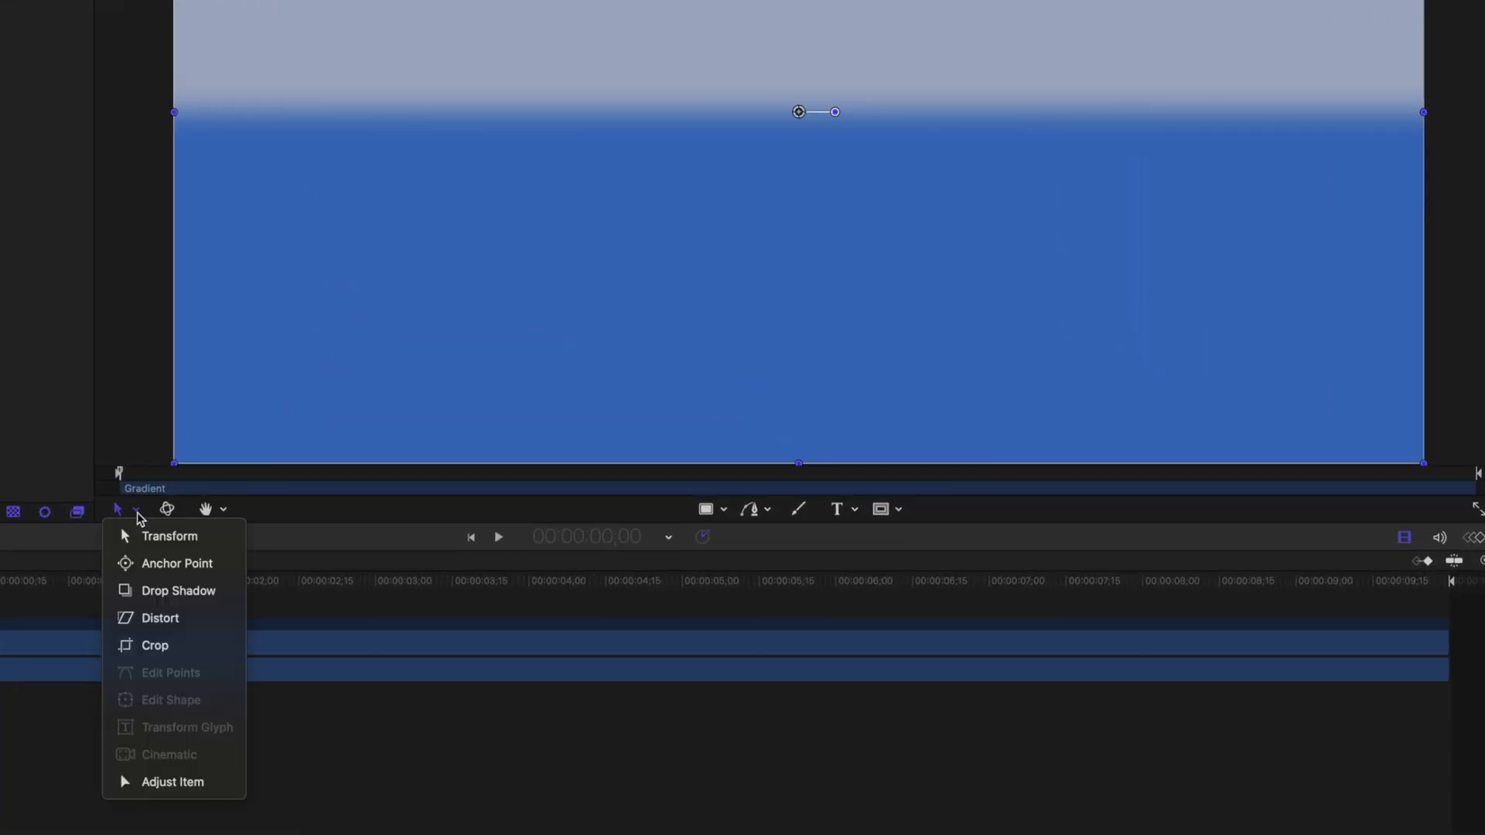
{"action": "left_click", "coordinate": [202, 772]}
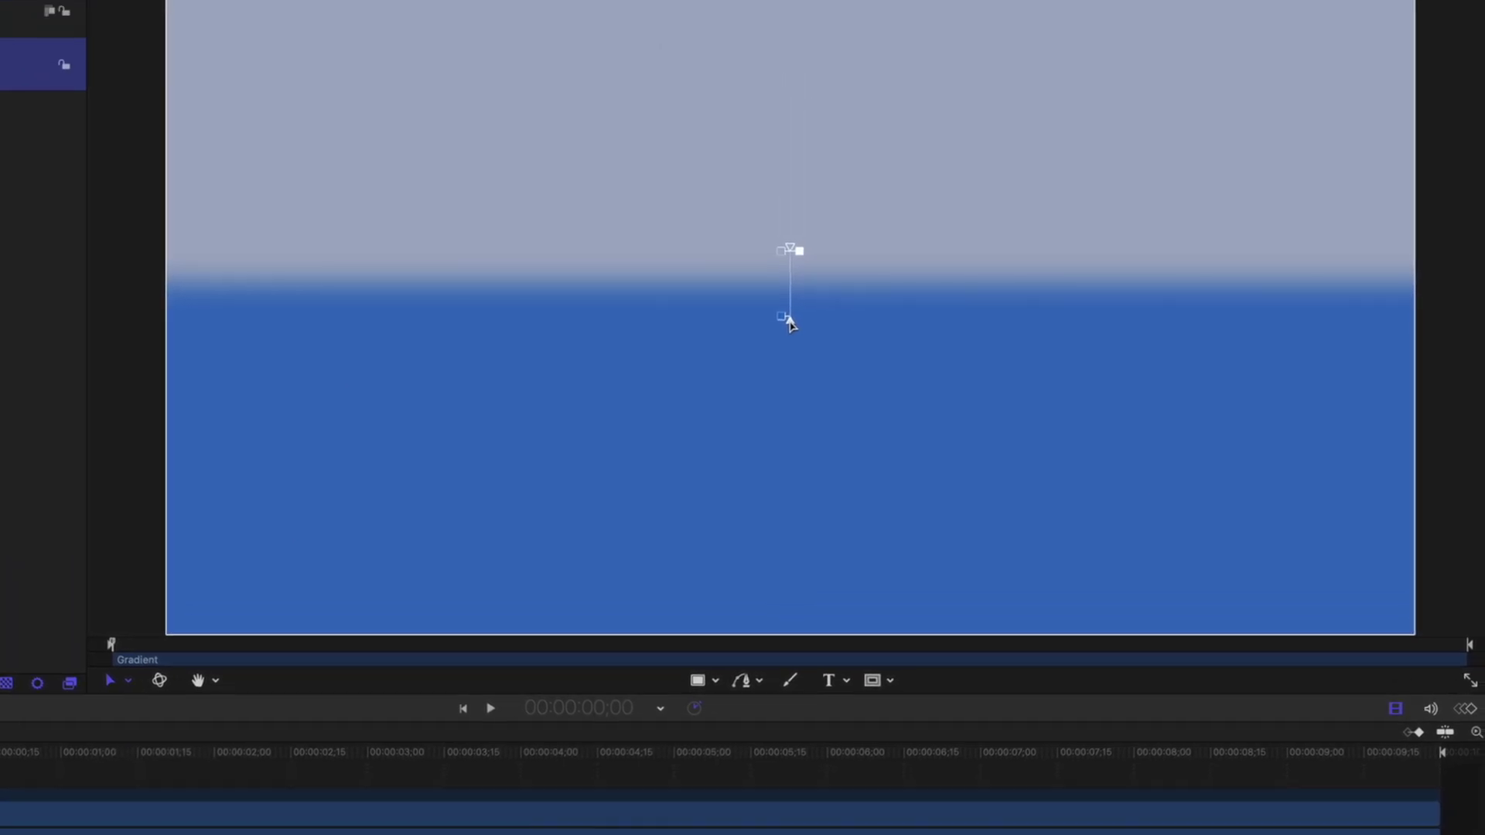
{"action": "left_click_drag", "start_coordinate": [789, 323], "coordinate": [281, 578]}
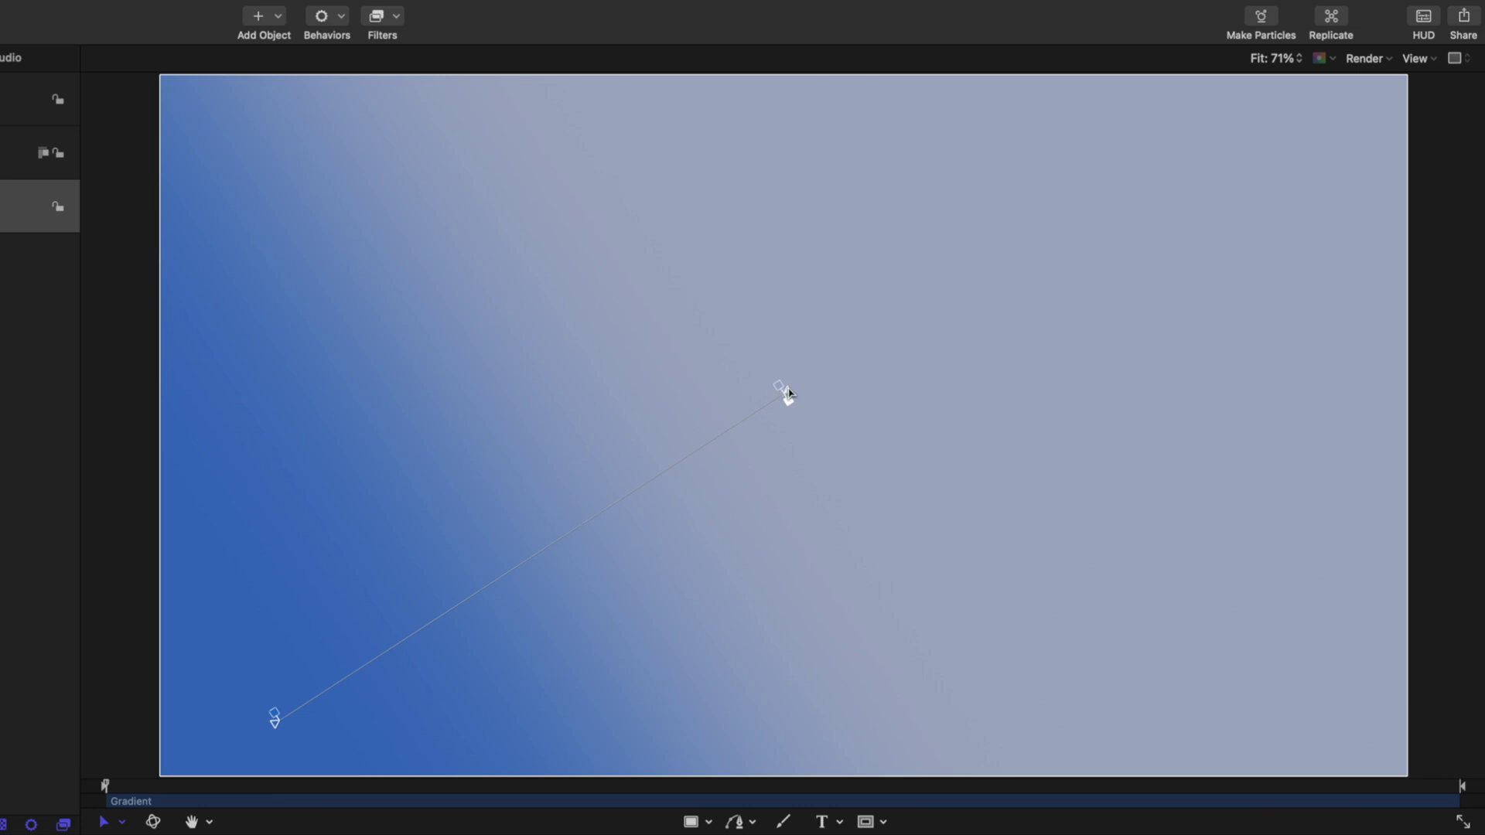
{"action": "left_click_drag", "start_coordinate": [788, 395], "coordinate": [1328, 142]}
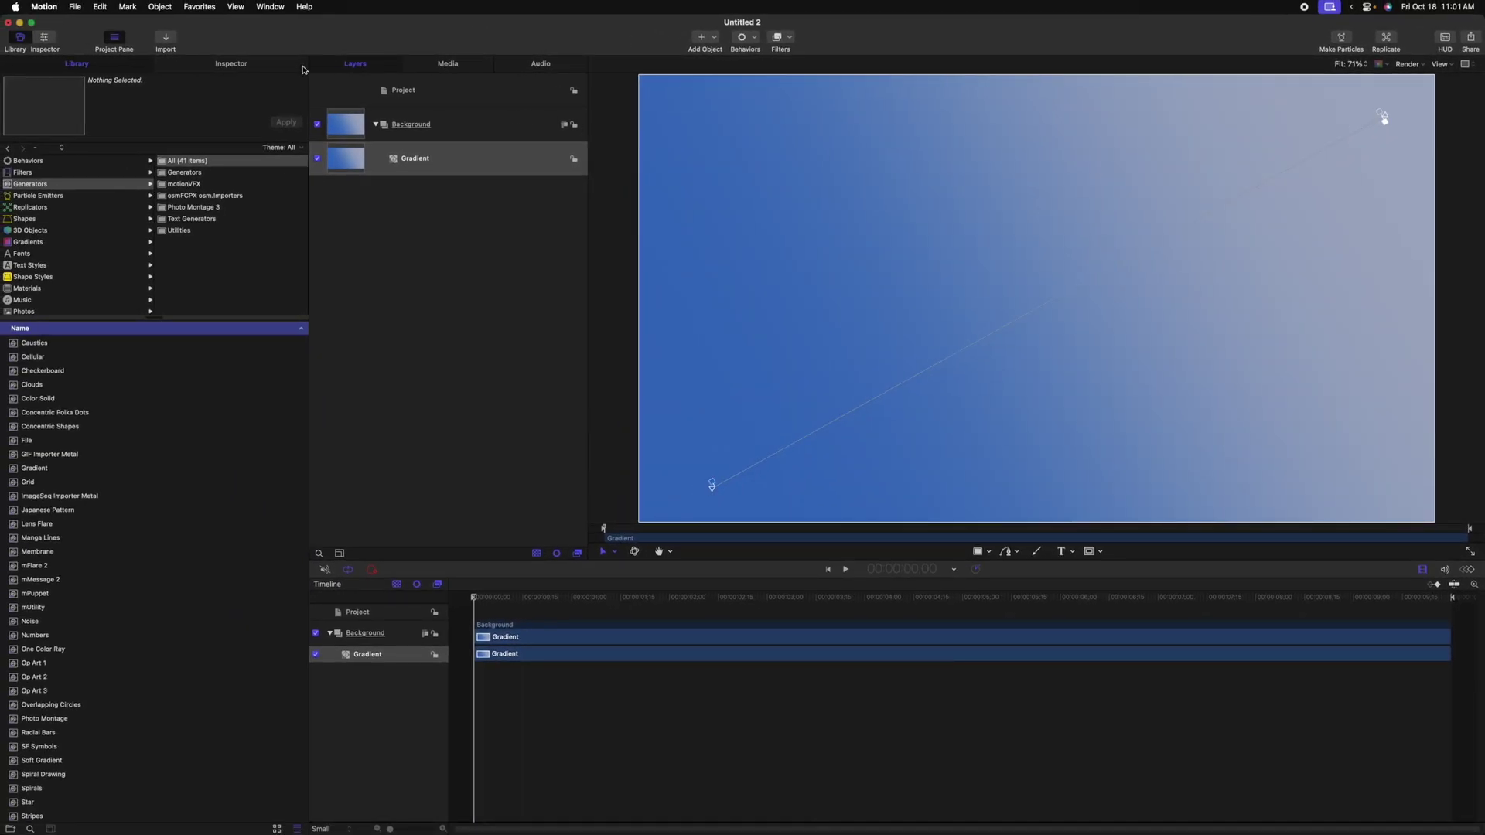
Step: Set the gradient's colours to cyan at one end and near-black at the other
{"action": "left_click", "coordinate": [231, 63]}
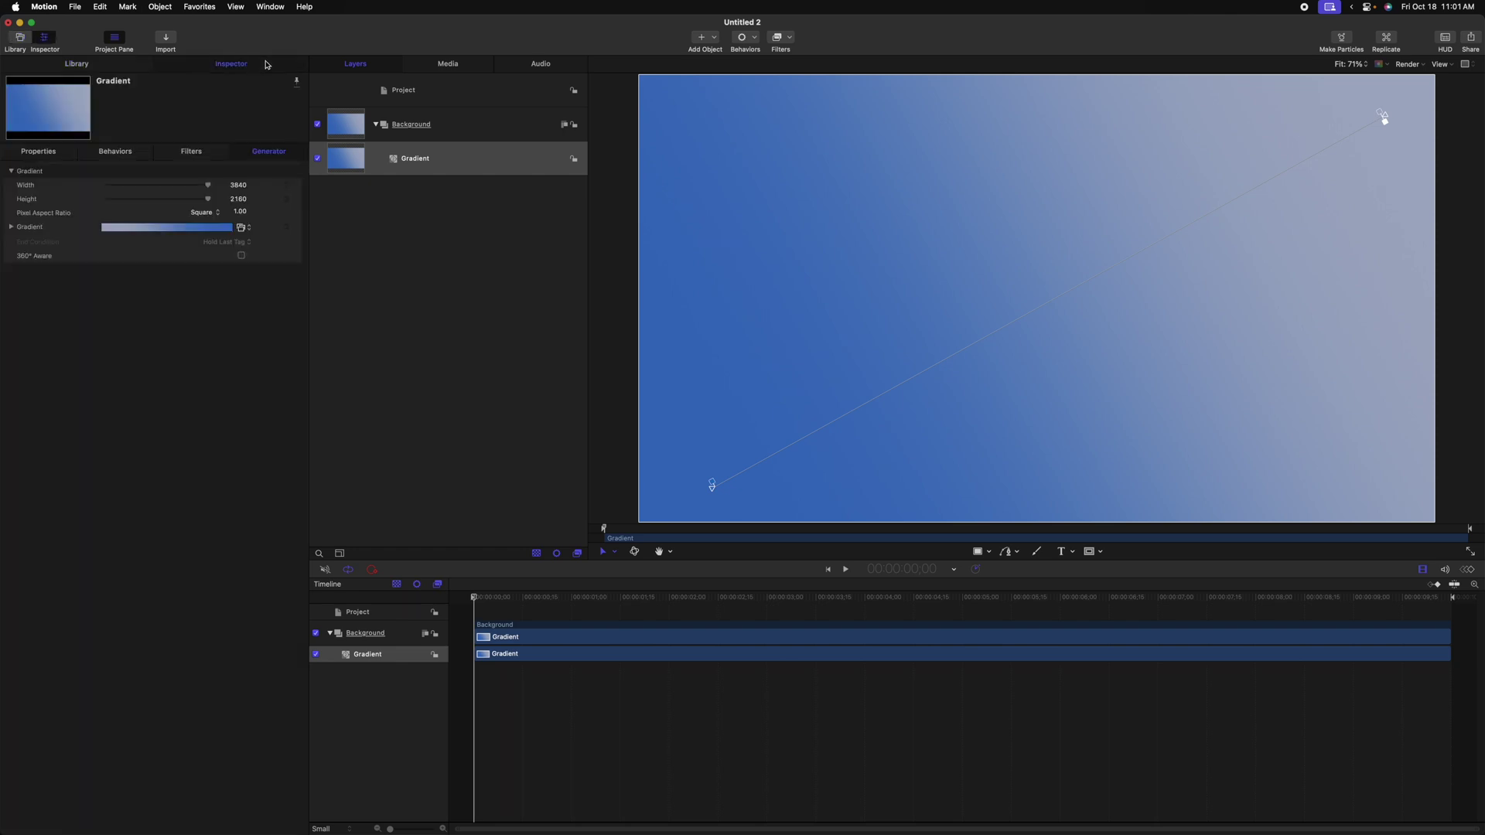
{"action": "left_click", "coordinate": [11, 227]}
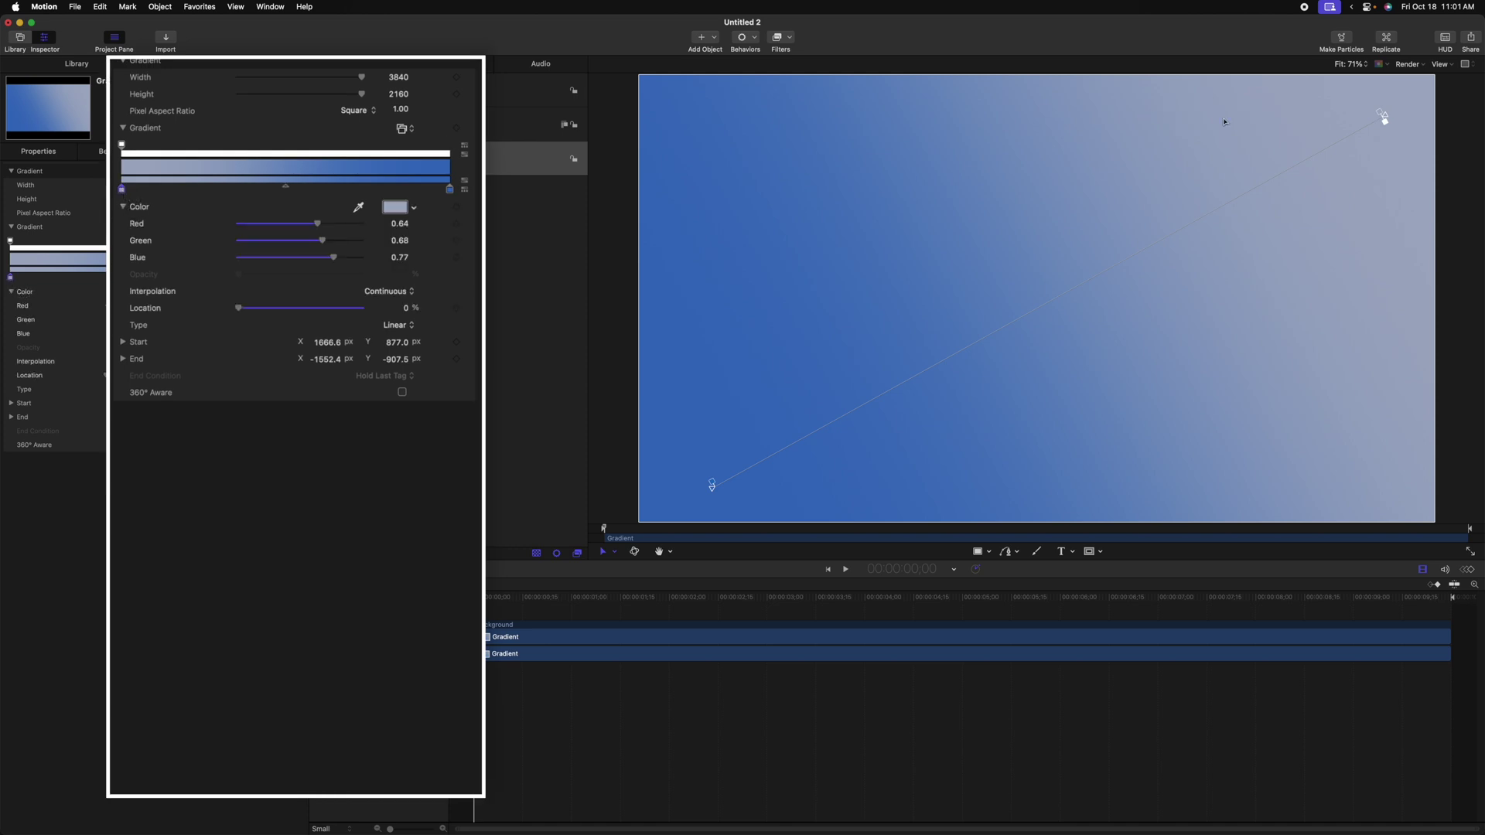
{"action": "left_click", "coordinate": [394, 207]}
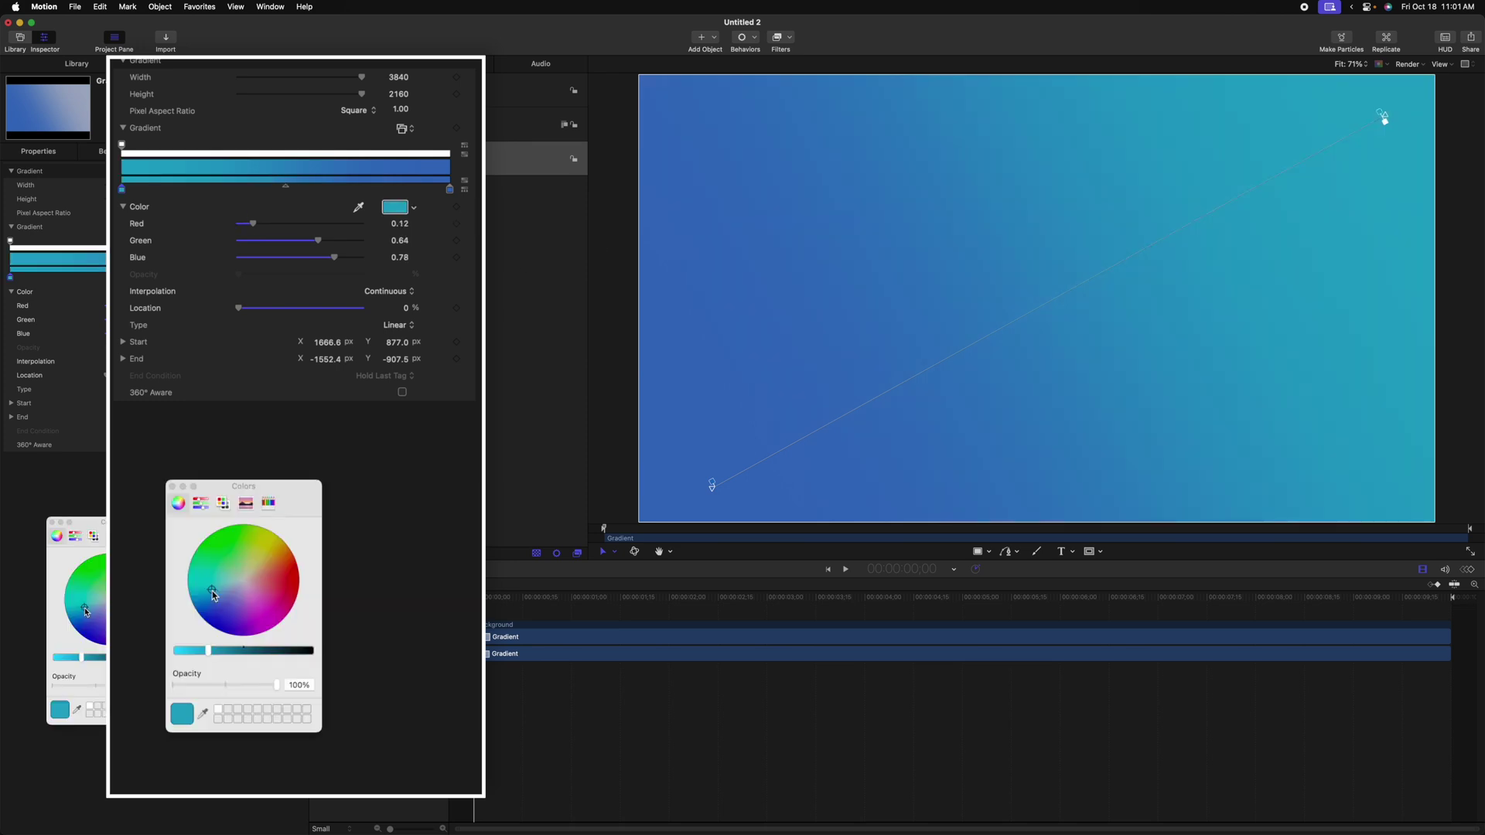
{"action": "left_click", "coordinate": [172, 488]}
{"action": "left_click", "coordinate": [449, 189]}
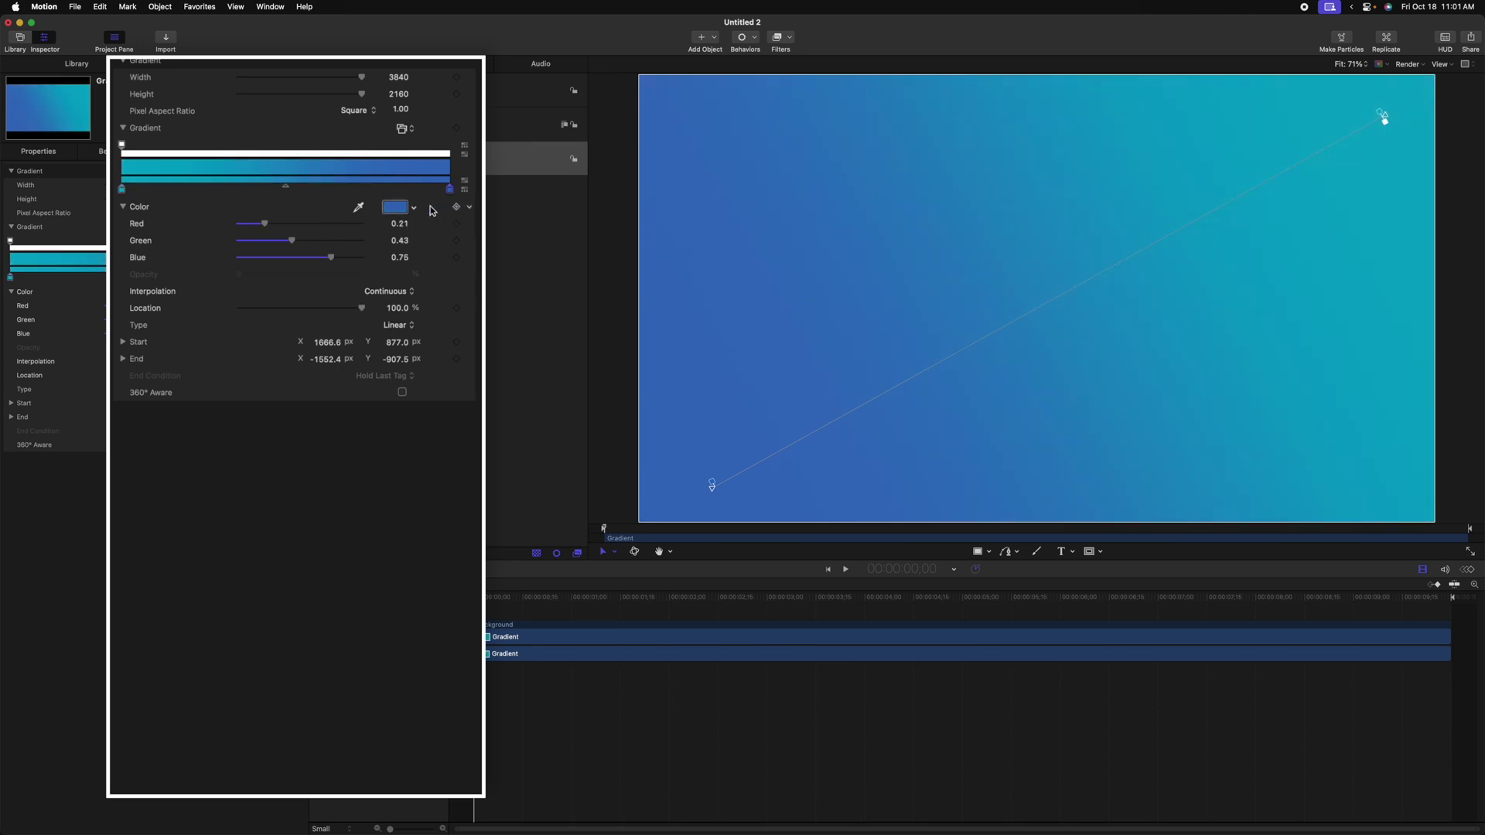
{"action": "left_click", "coordinate": [396, 207]}
{"action": "left_click_drag", "start_coordinate": [269, 656], "coordinate": [306, 653]}
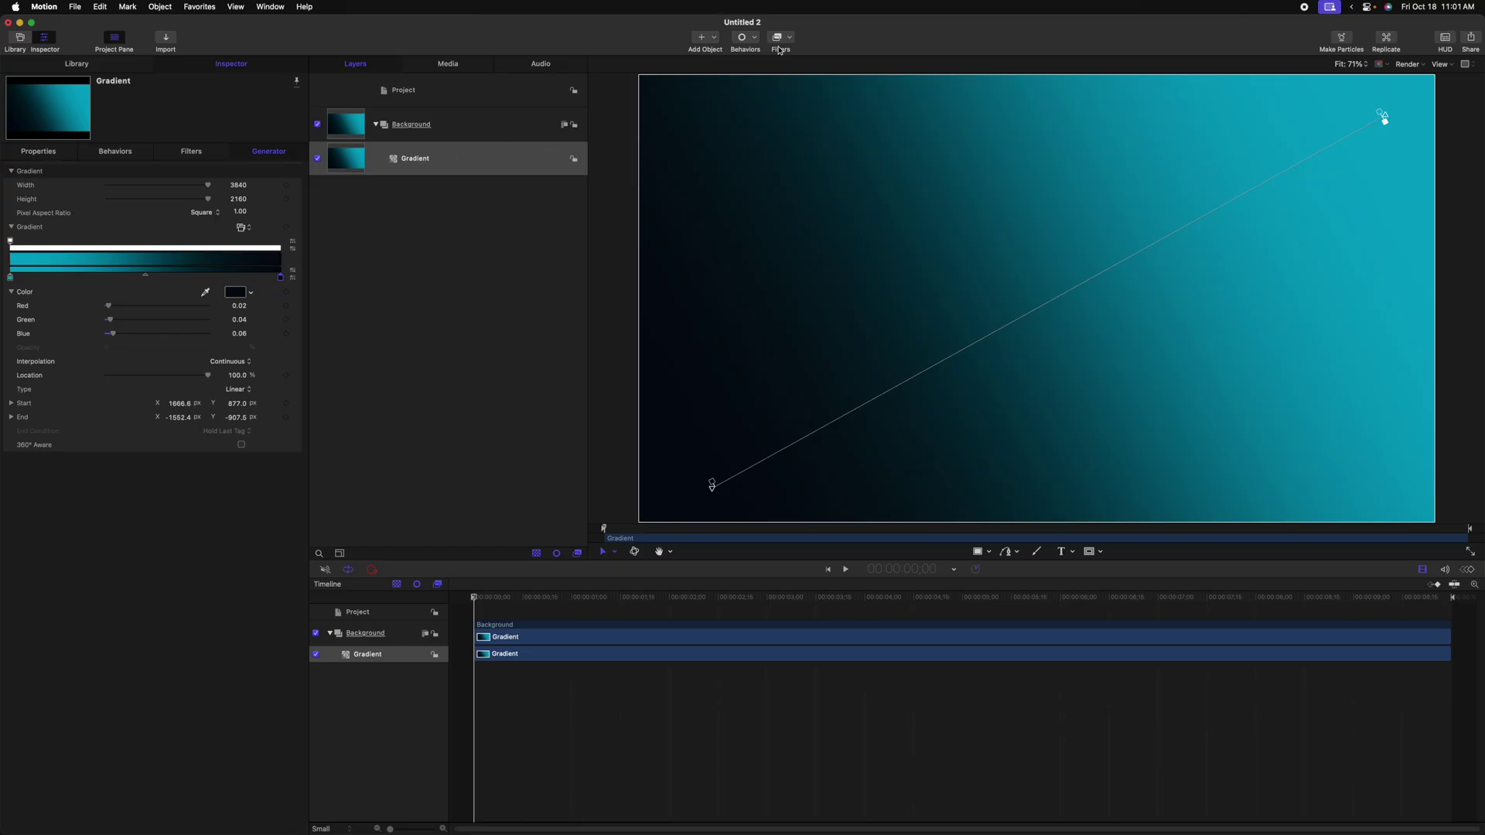
Step: Add an Add Noise filter to the gradient and switch it to Pink Noise
{"action": "left_click", "coordinate": [778, 37]}
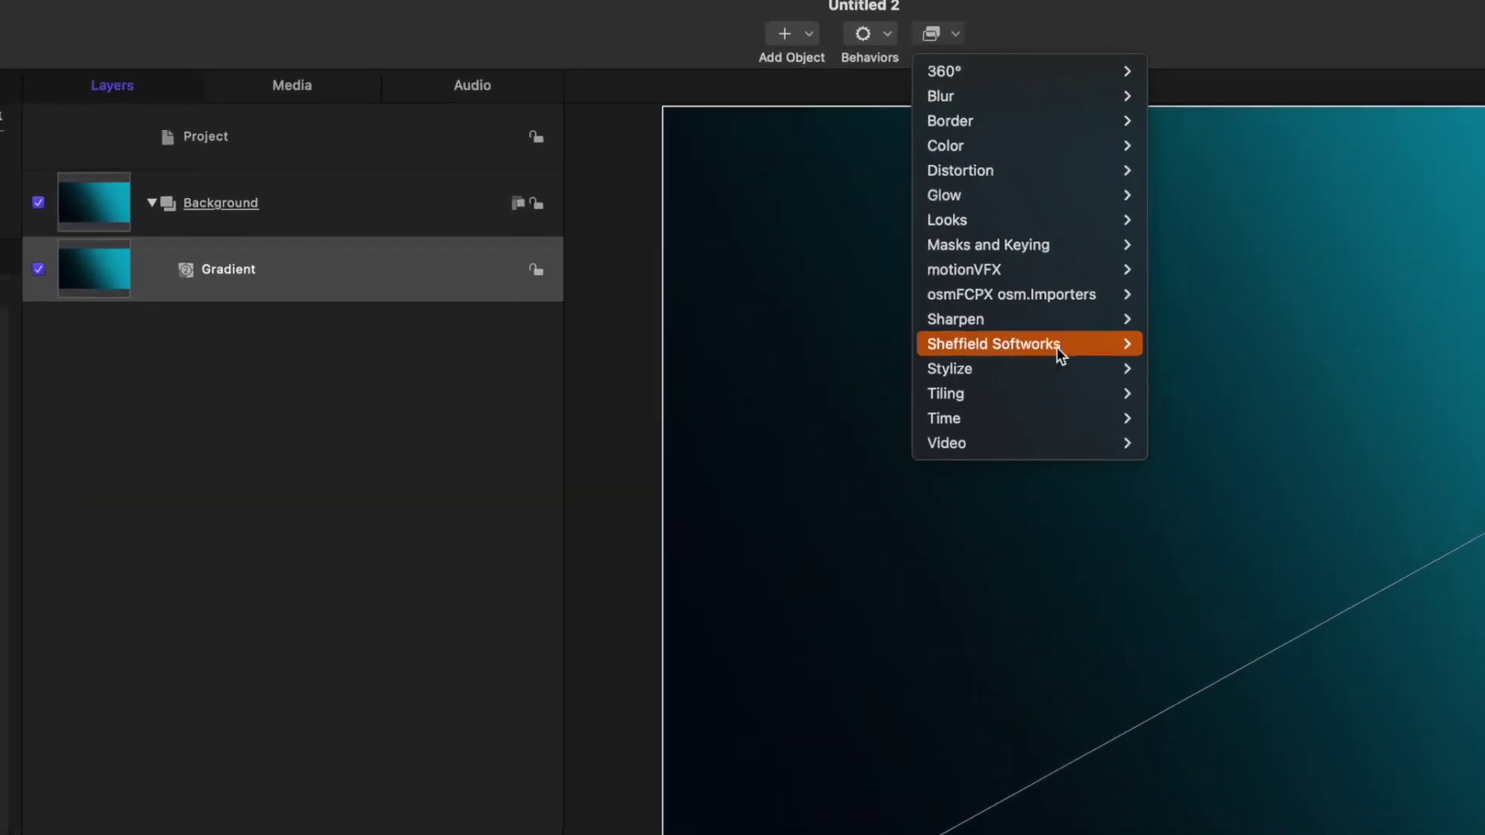
{"action": "mouse_move", "coordinate": [917, 266]}
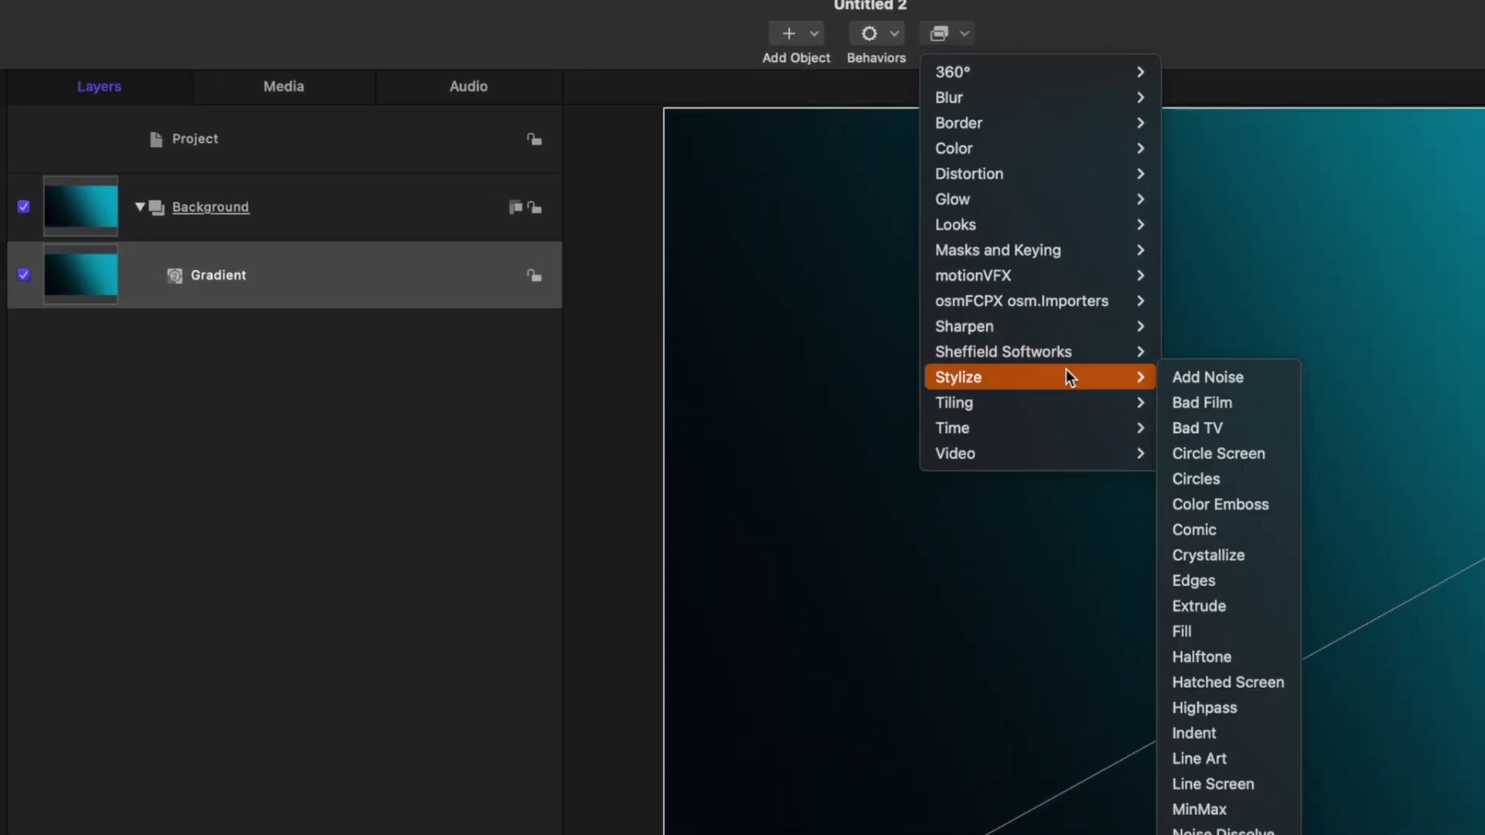
{"action": "left_click", "coordinate": [1259, 379]}
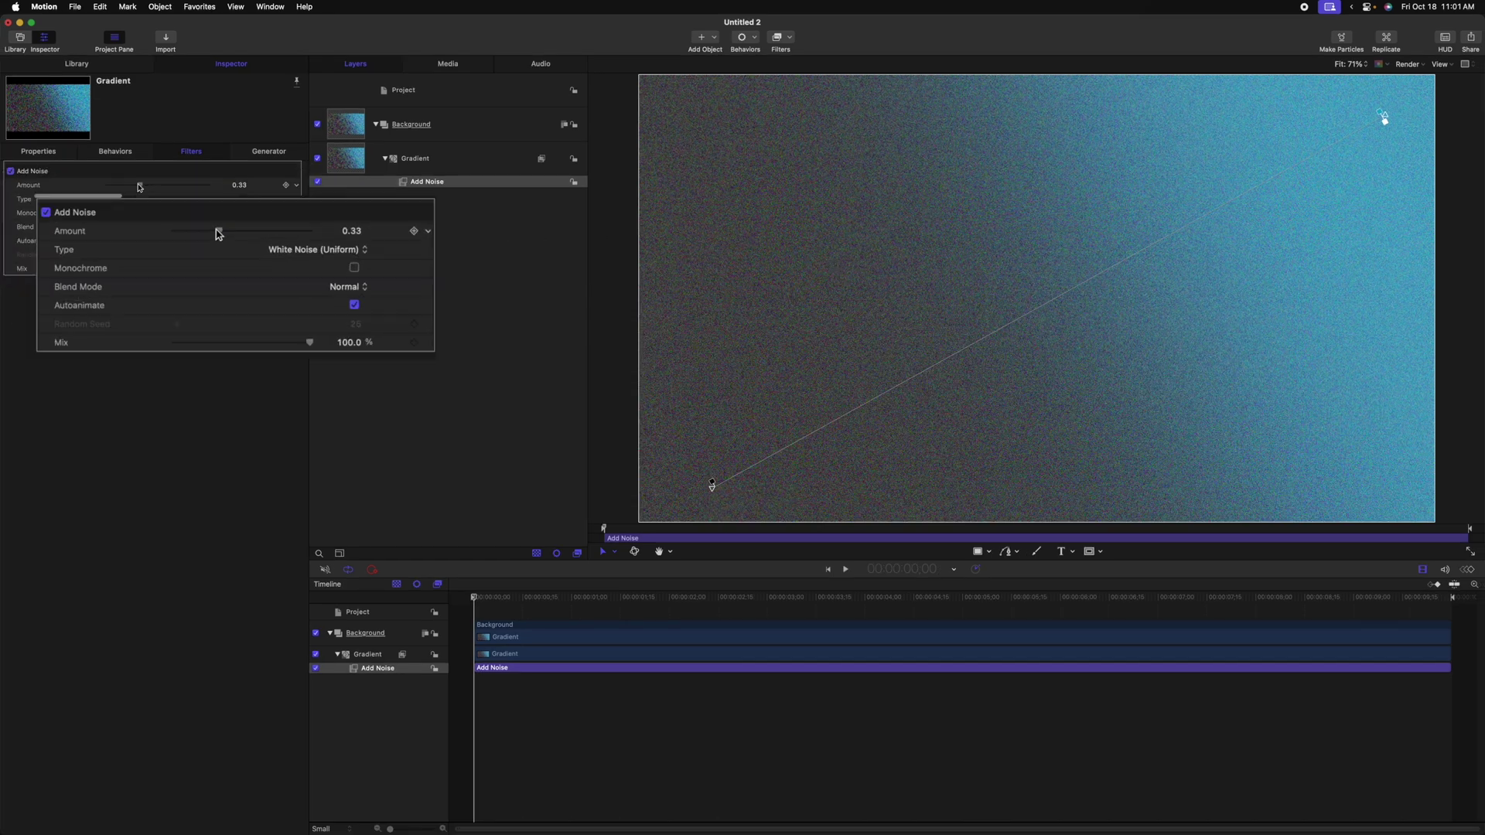
{"action": "left_click_drag", "start_coordinate": [148, 188], "coordinate": [115, 187]}
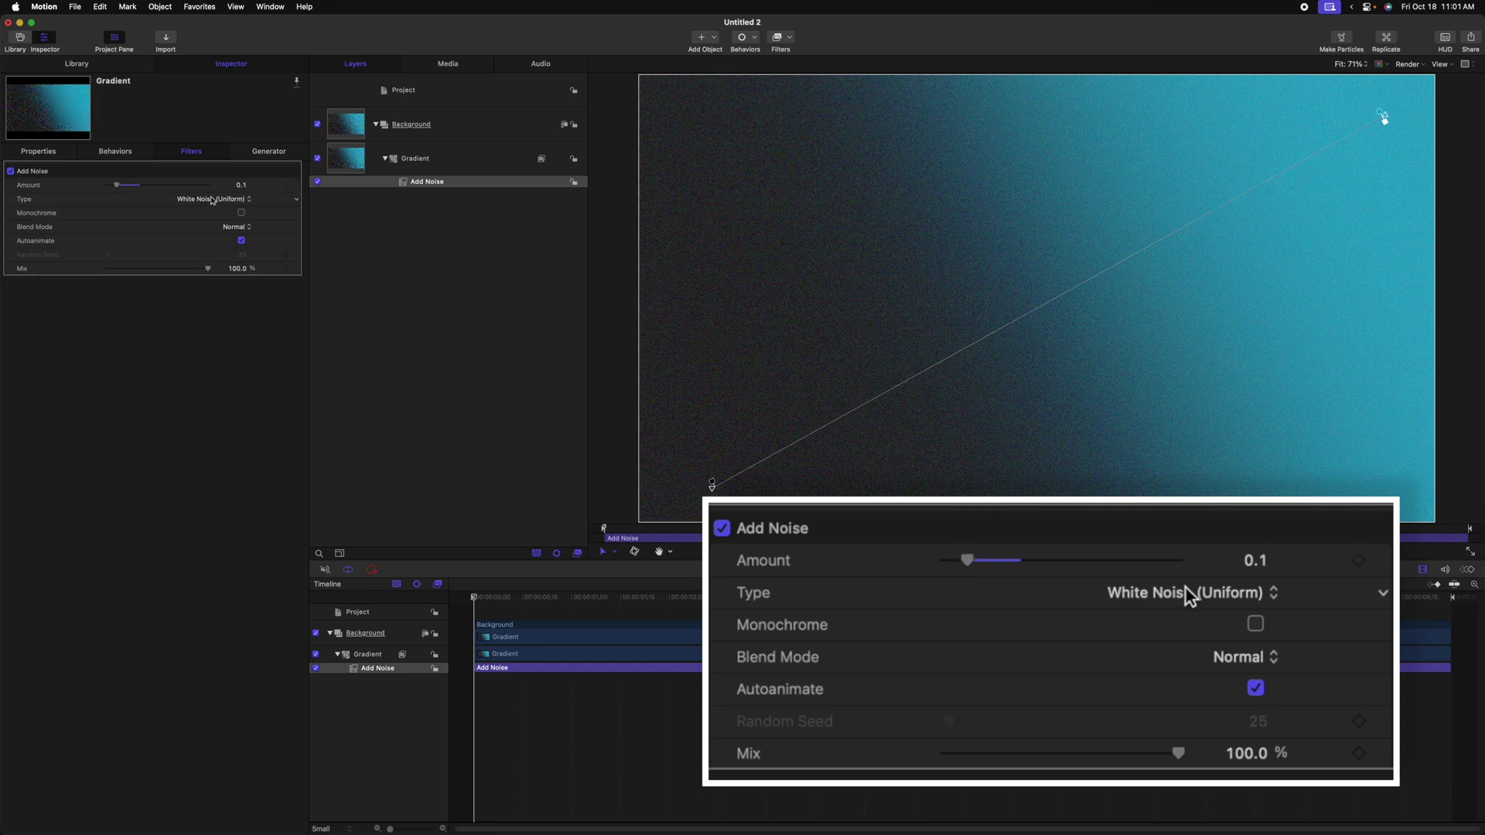
{"action": "left_click", "coordinate": [213, 200]}
{"action": "left_click", "coordinate": [213, 240]}
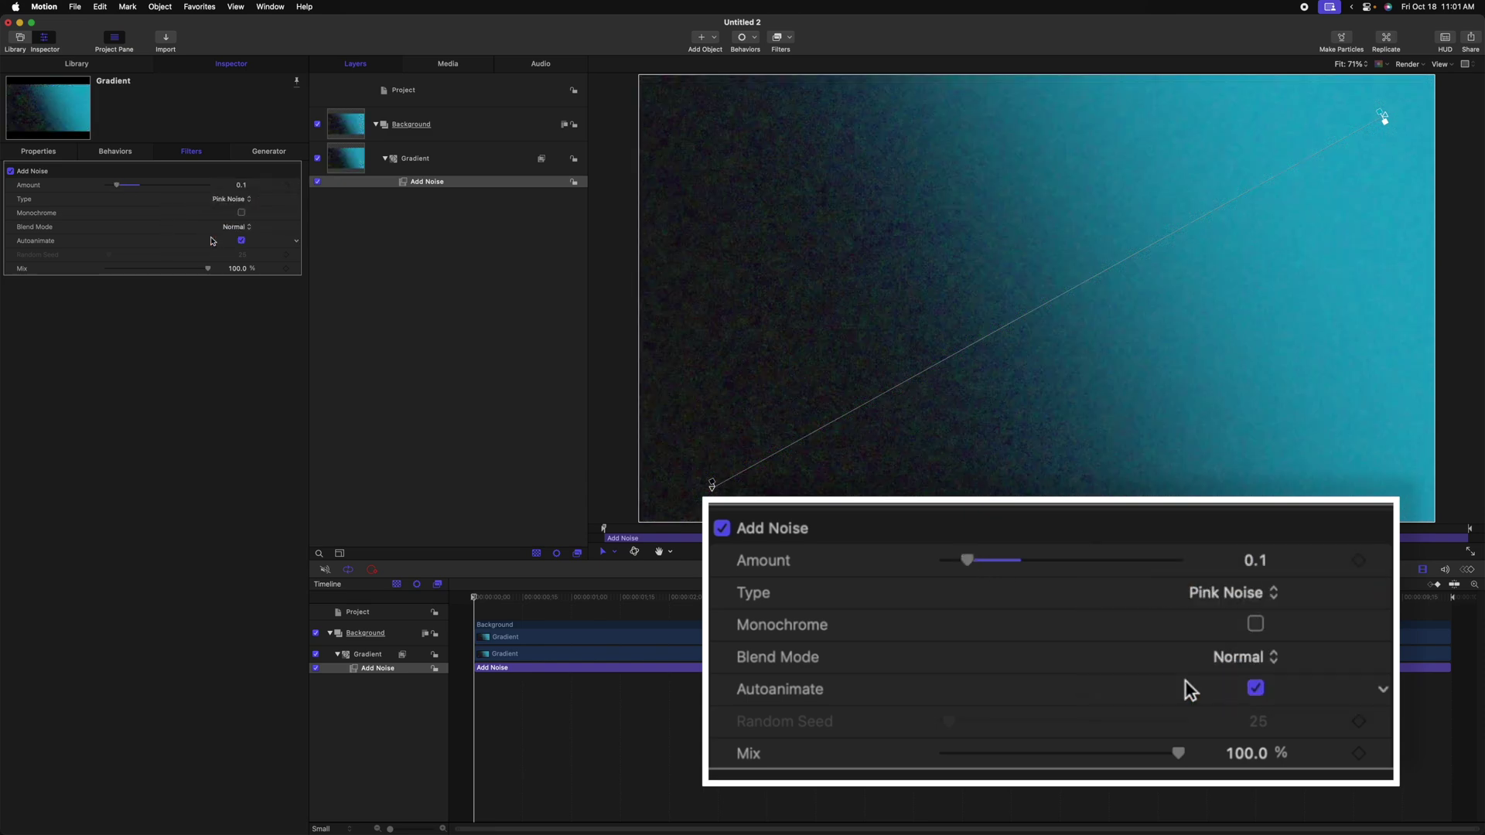
Step: Make the noise monochrome in Overlay mode at amount 0.29 with Autoanimate off
{"action": "left_click", "coordinate": [241, 214]}
{"action": "left_click", "coordinate": [232, 227]}
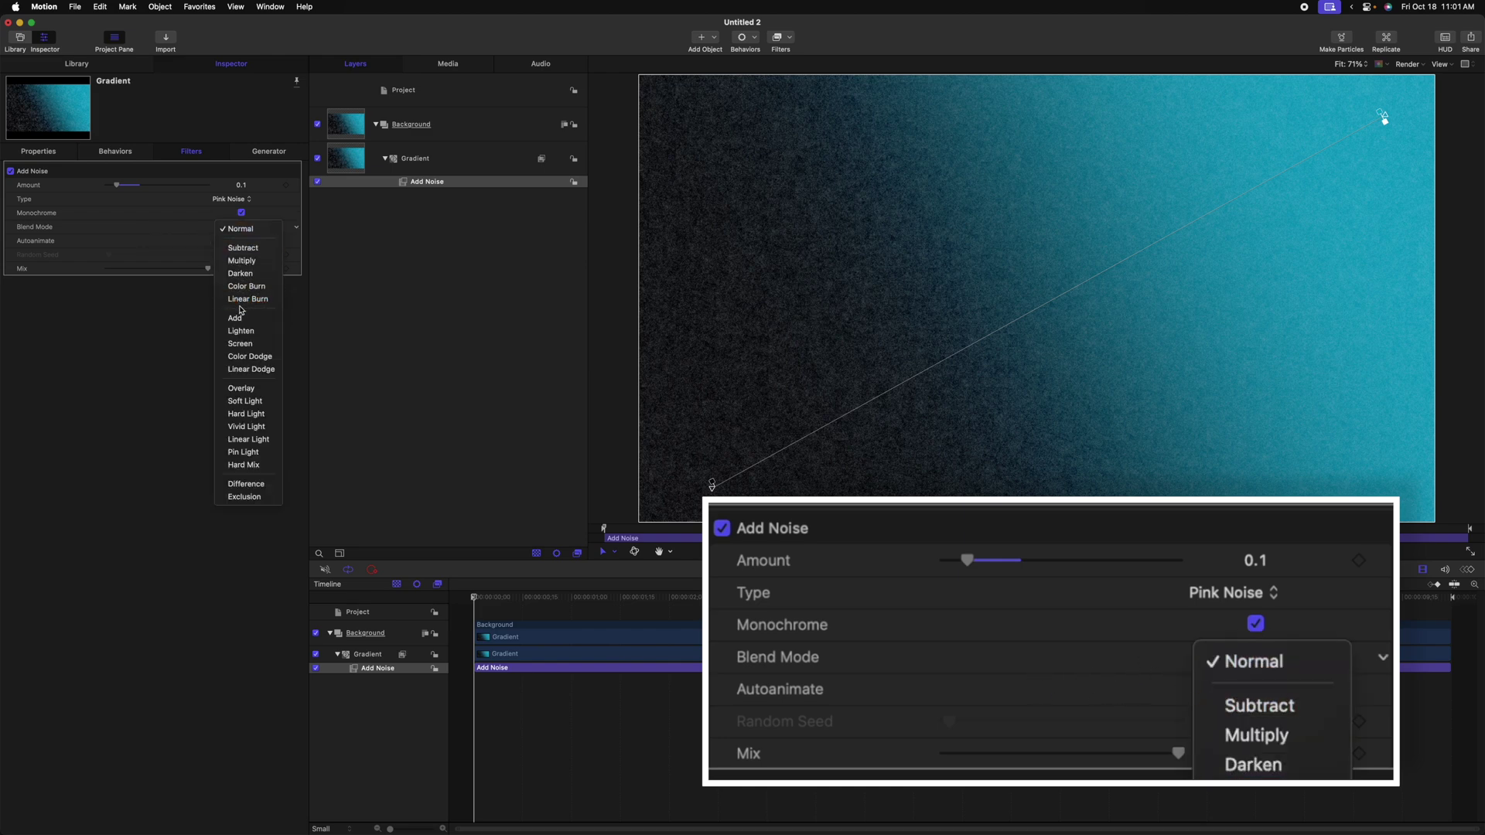
{"action": "left_click", "coordinate": [241, 389]}
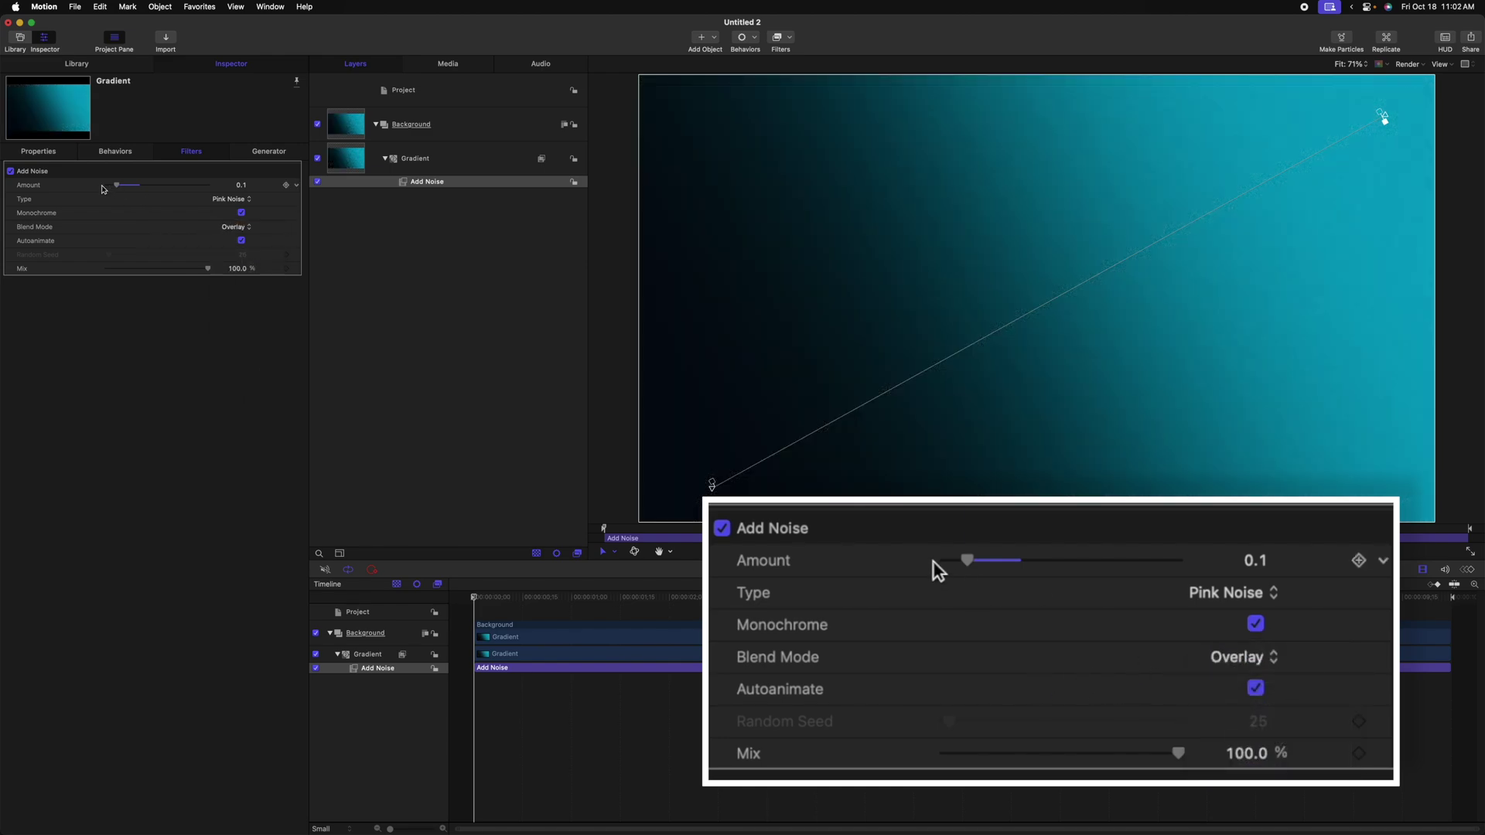
{"action": "left_click_drag", "start_coordinate": [126, 185], "coordinate": [135, 187]}
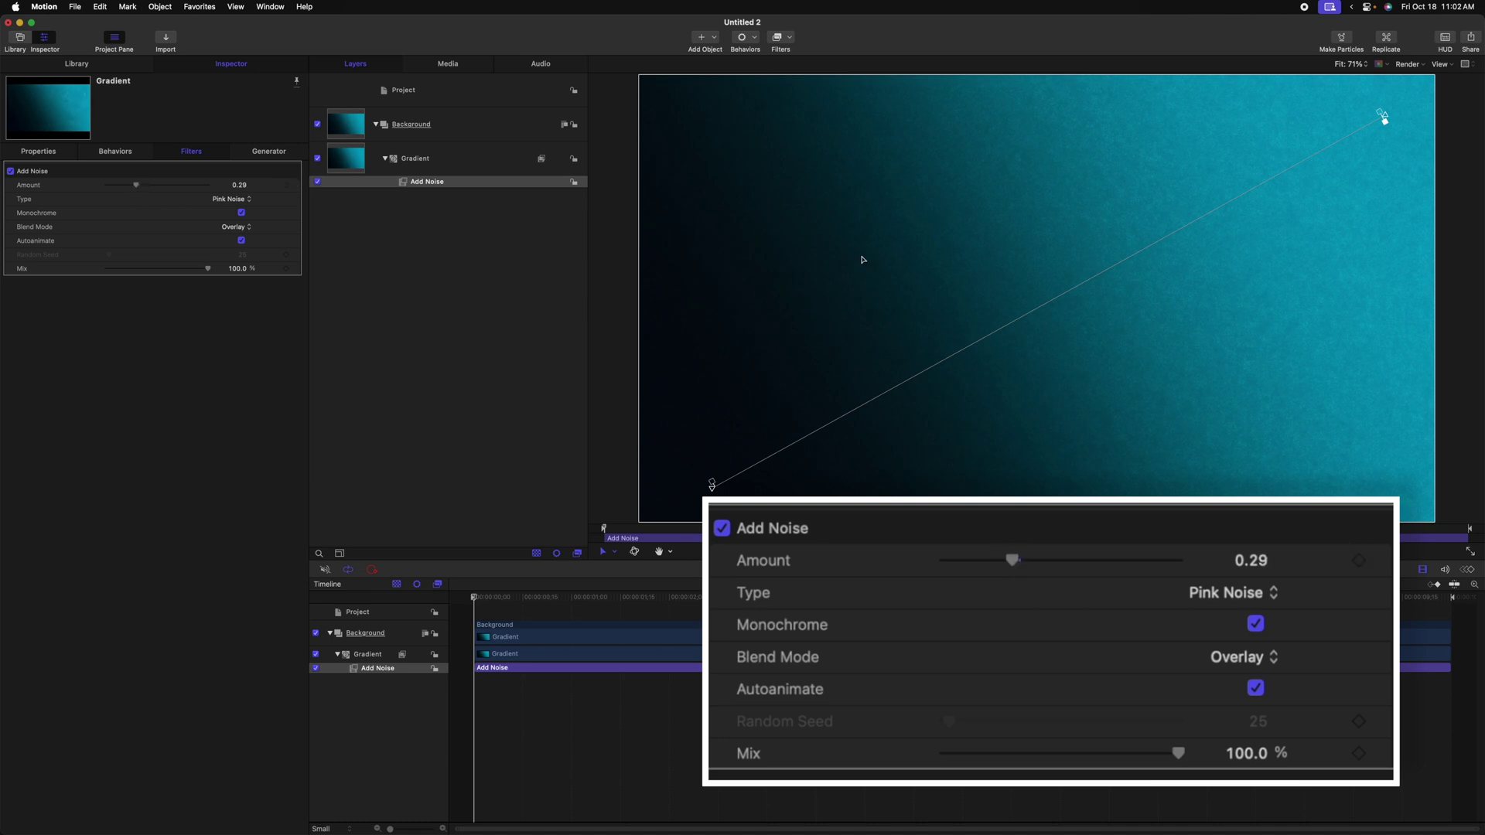
{"action": "left_click", "coordinate": [241, 241]}
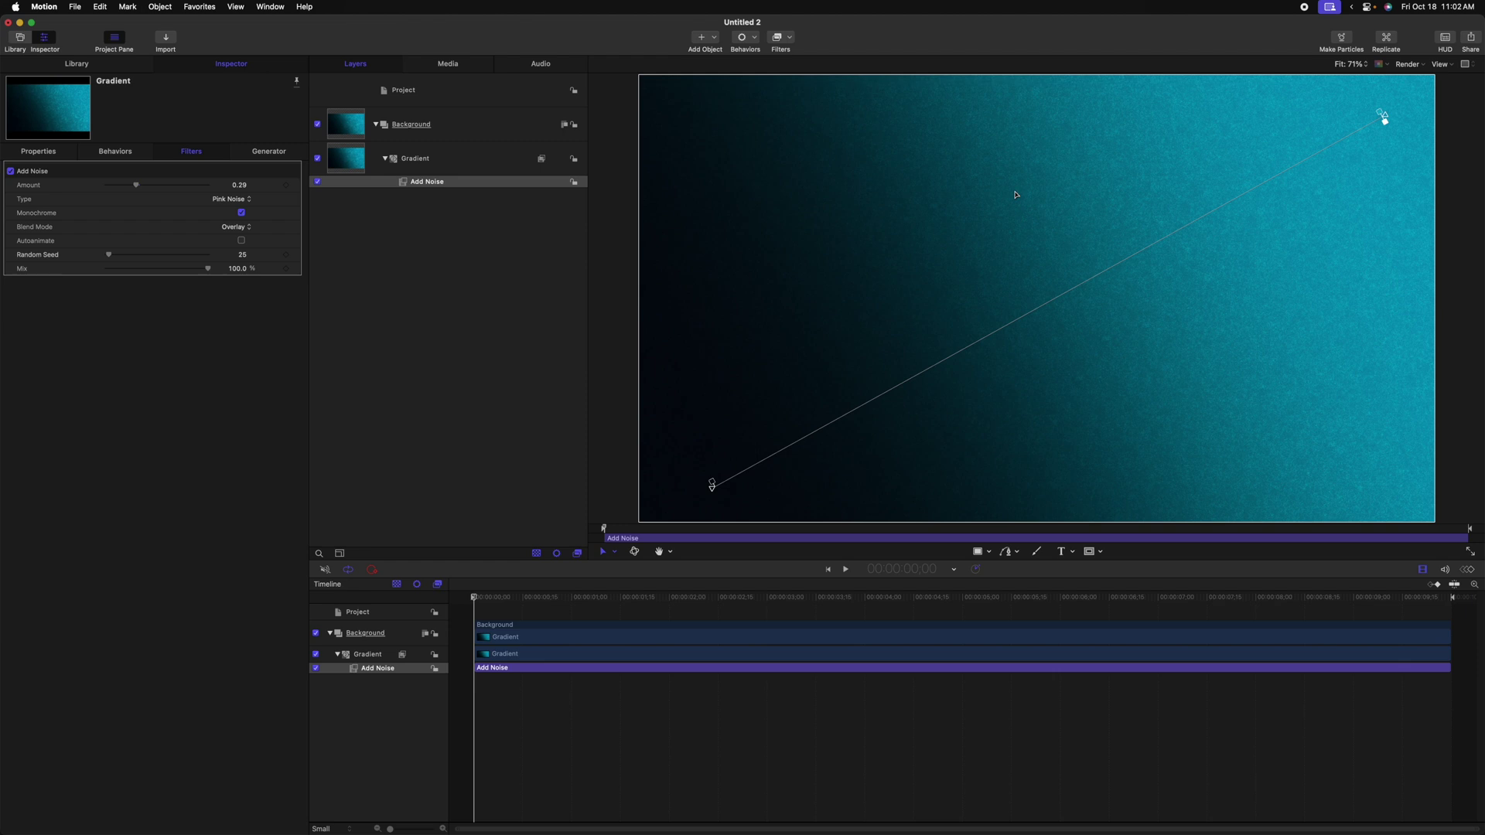
{"action": "left_click", "coordinate": [376, 125]}
Step: Create a new group named 'Title' above Background and start a text layer on the canvas
{"action": "right_click", "coordinate": [434, 211]}
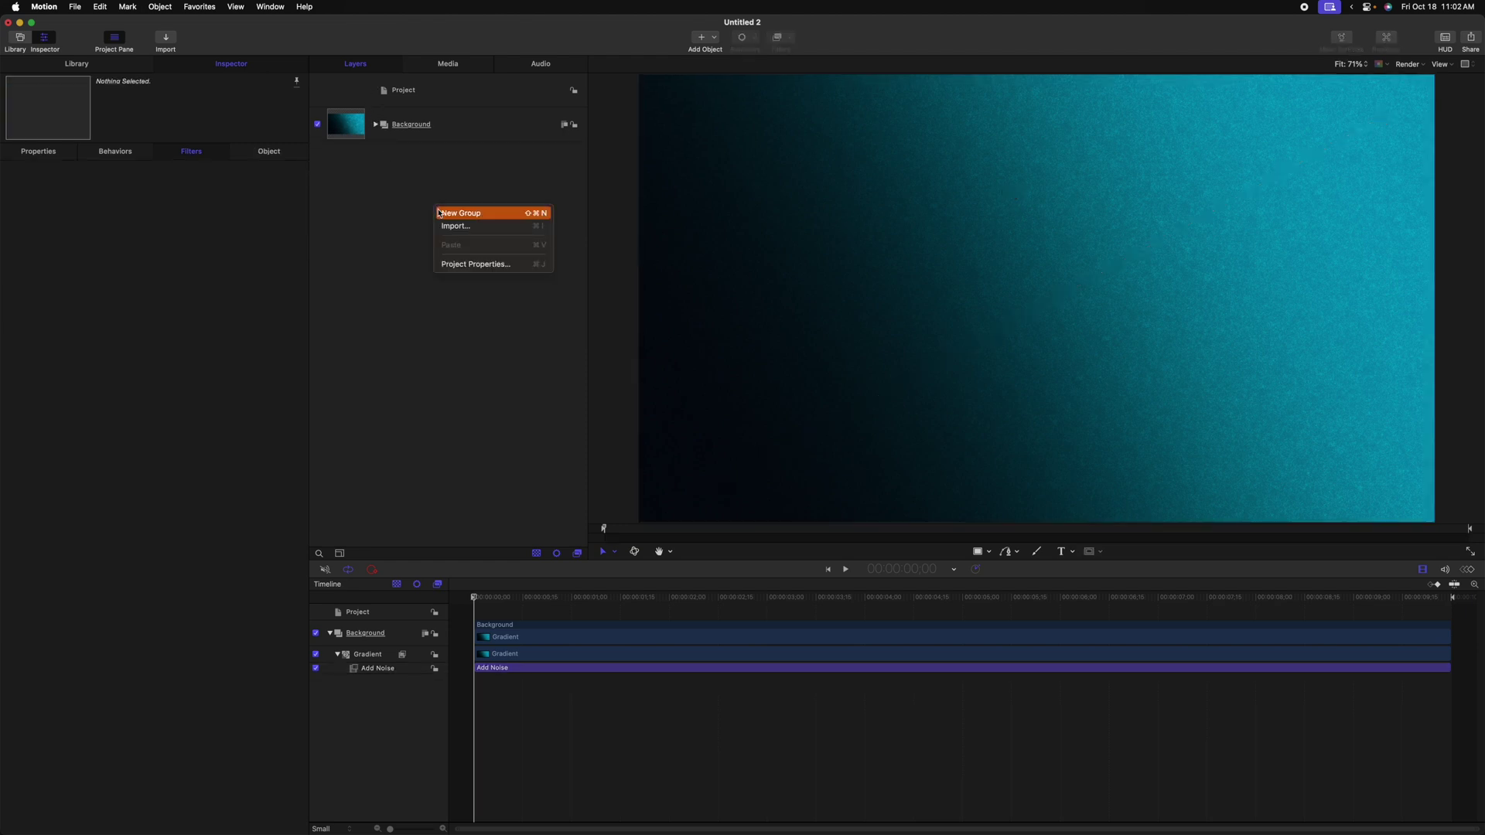
{"action": "left_click", "coordinate": [456, 213]}
{"action": "double_click", "coordinate": [403, 126]}
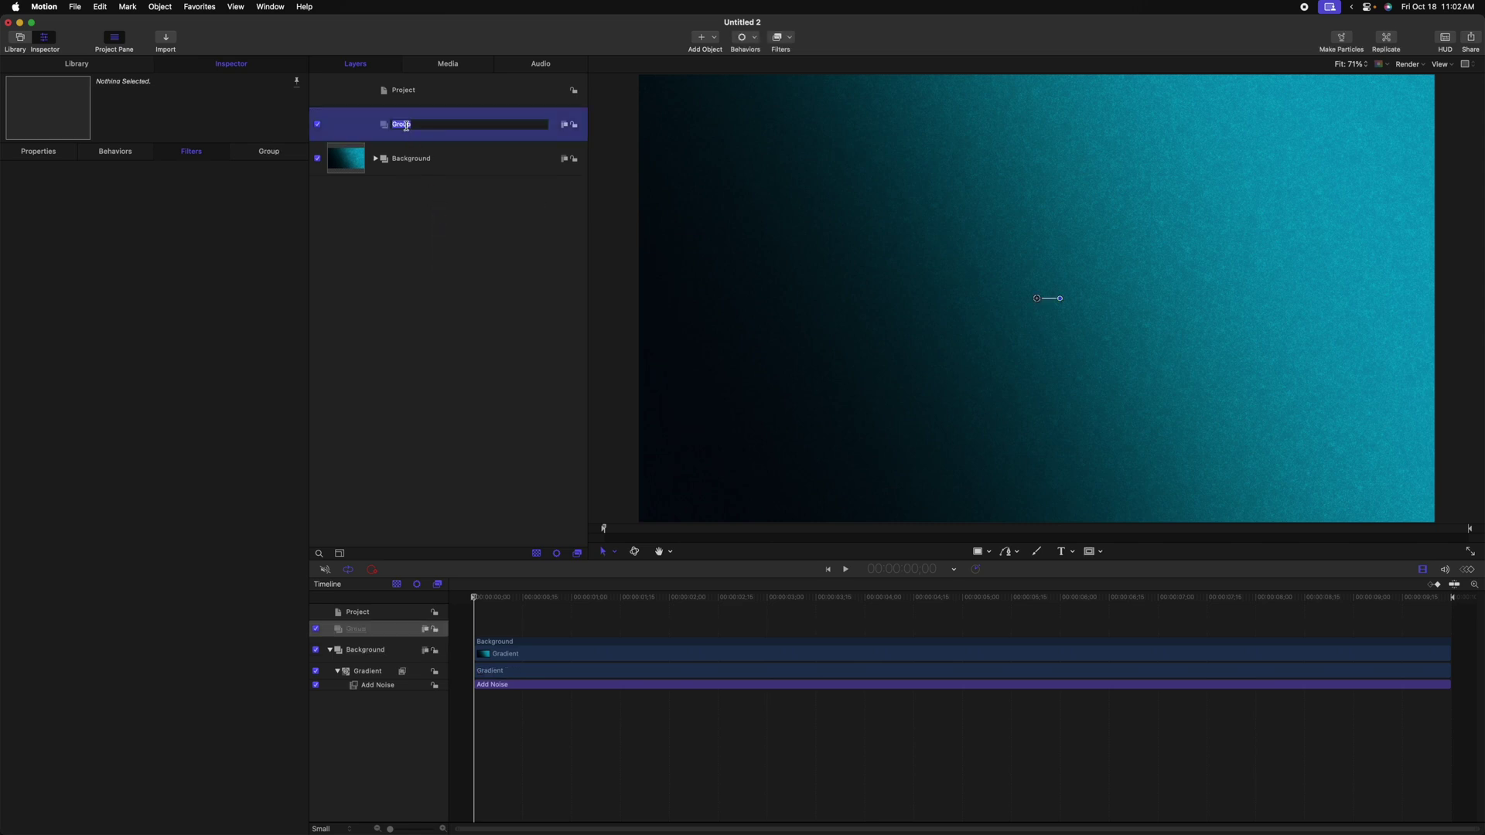
{"action": "type", "text": "Title"}
{"action": "key", "text": "Return"}
{"action": "left_click", "coordinate": [966, 271]}
Step: Type 'SUBSCRIBE!' at size 245, centre-aligned, with its position reset to 0, 0
{"action": "type", "text": "S"}
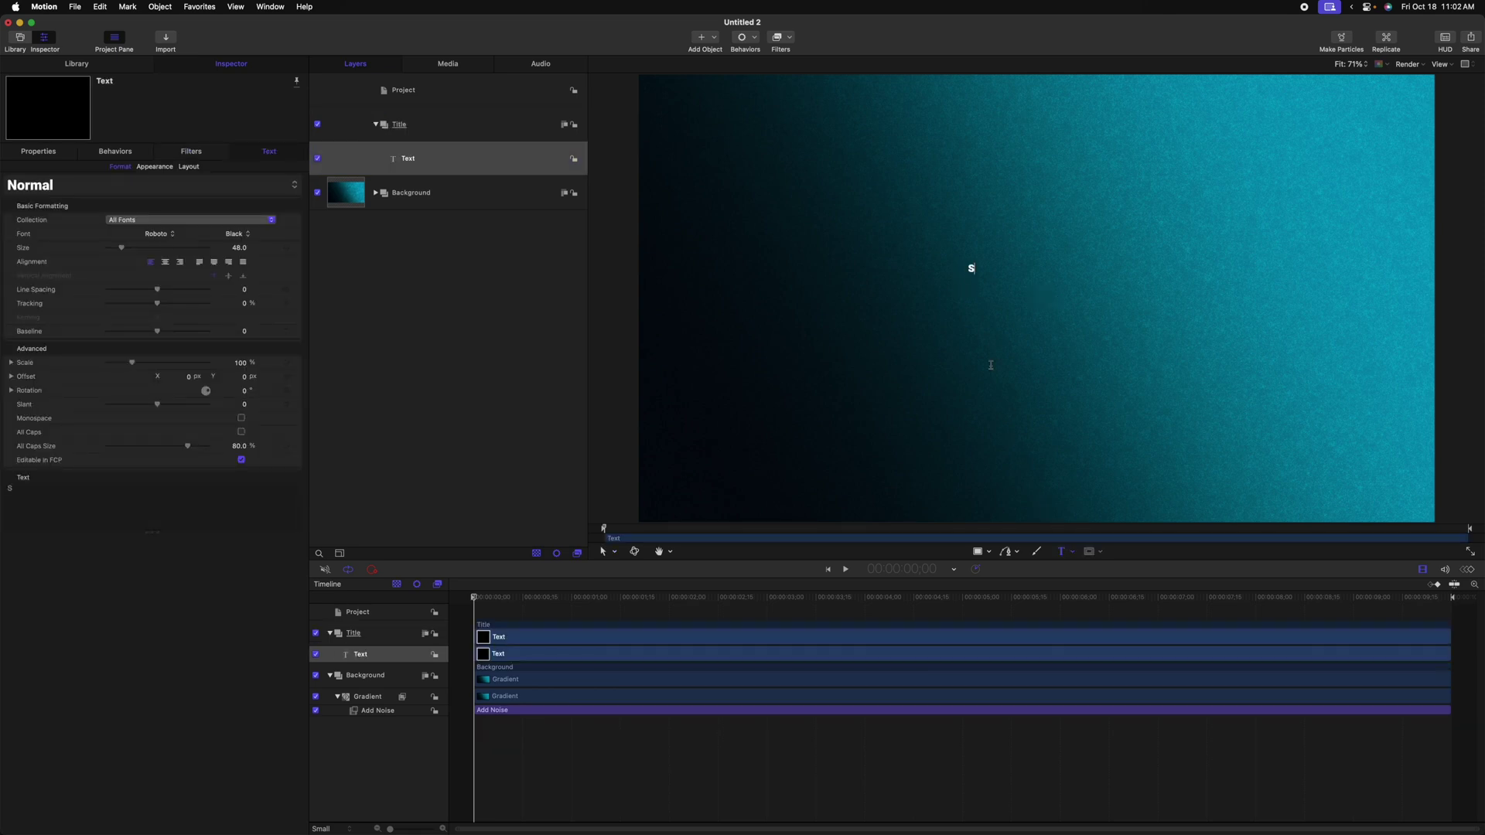
{"action": "type", "text": "UBSCRIBE!"}
{"action": "left_click_drag", "start_coordinate": [122, 248], "coordinate": [181, 253]}
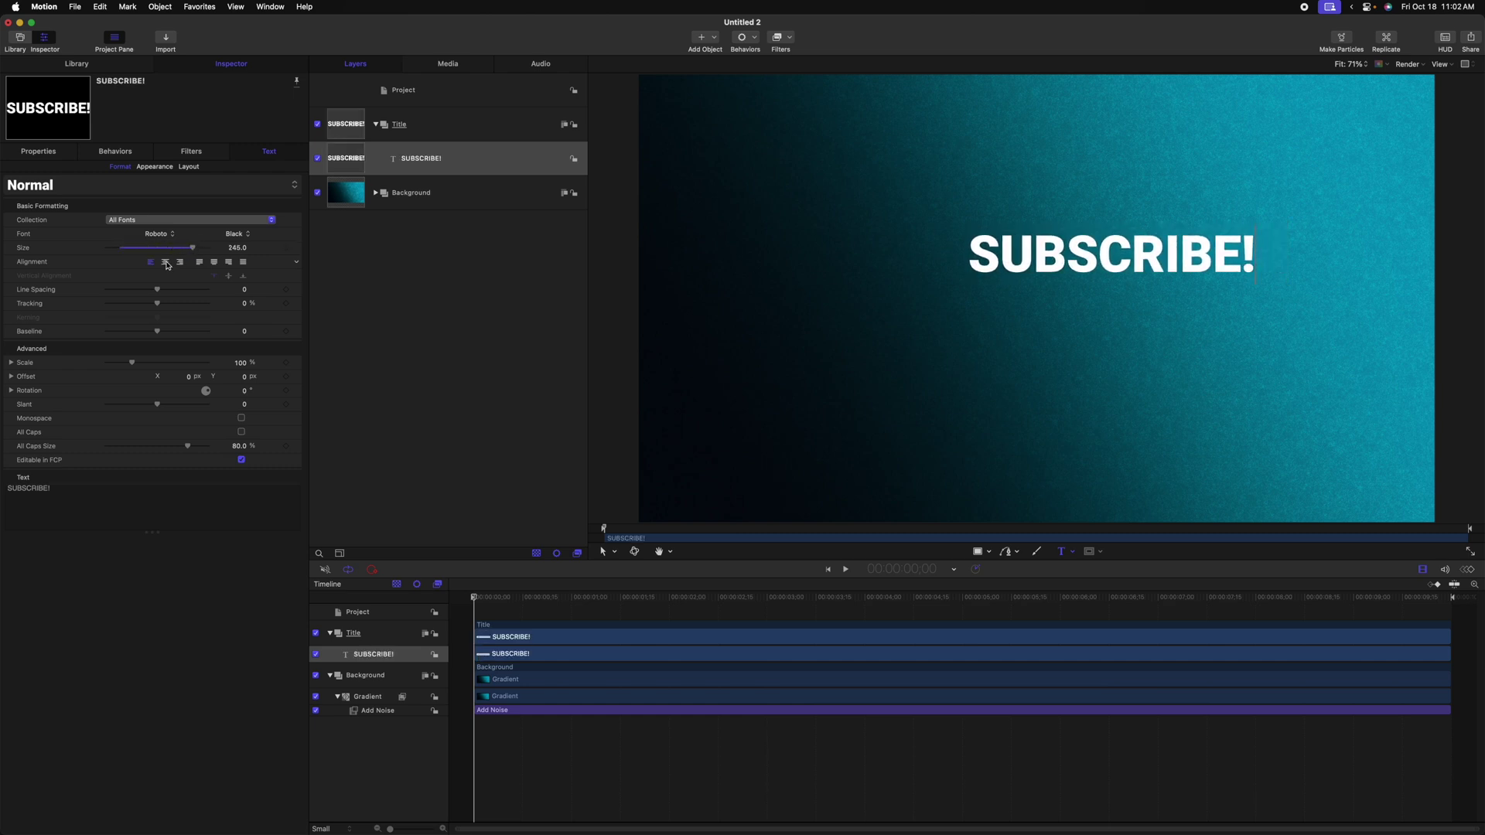
{"action": "left_click", "coordinate": [167, 263]}
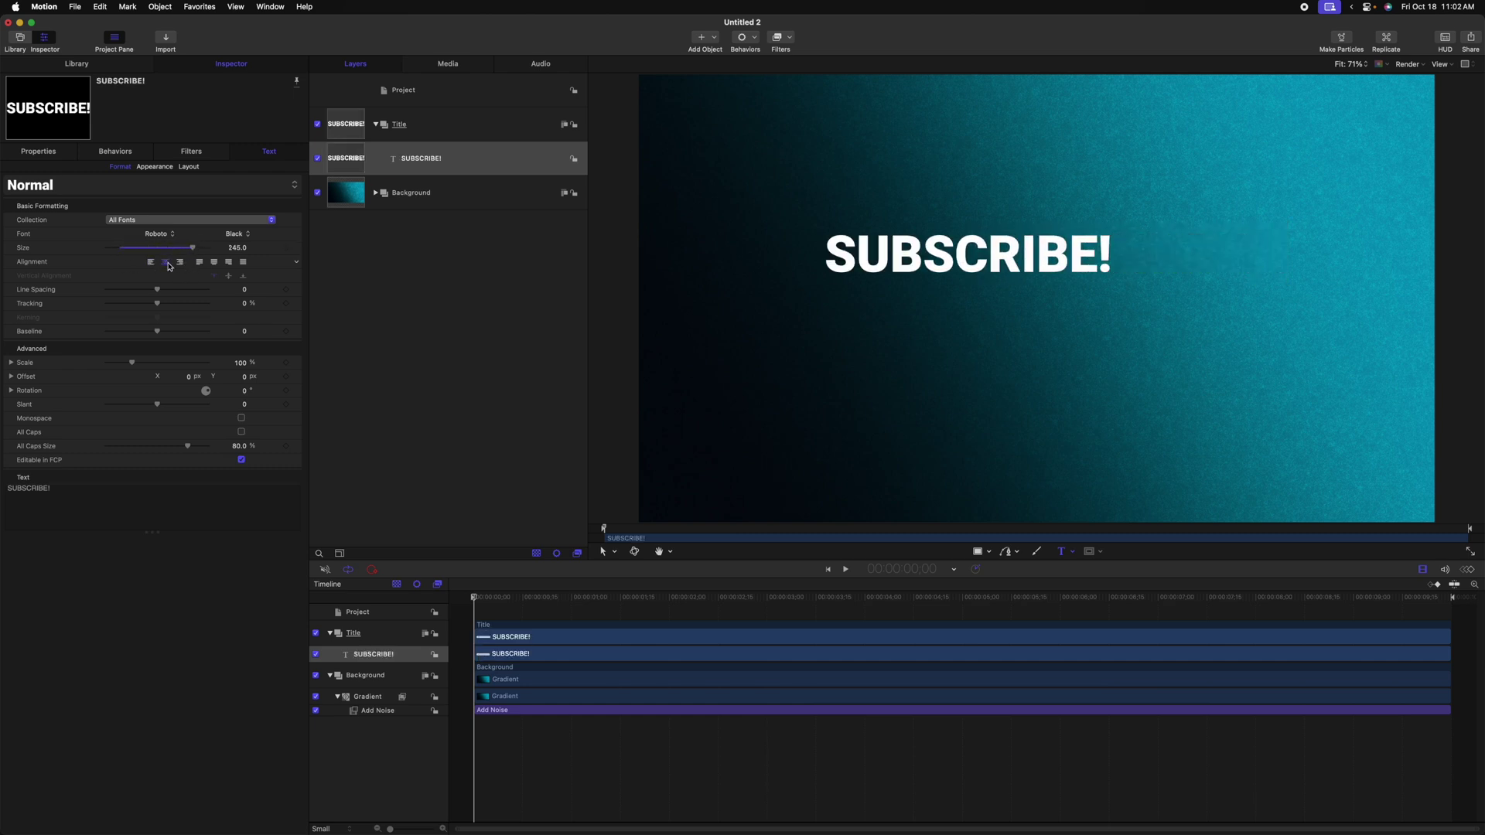
{"action": "left_click", "coordinate": [53, 153]}
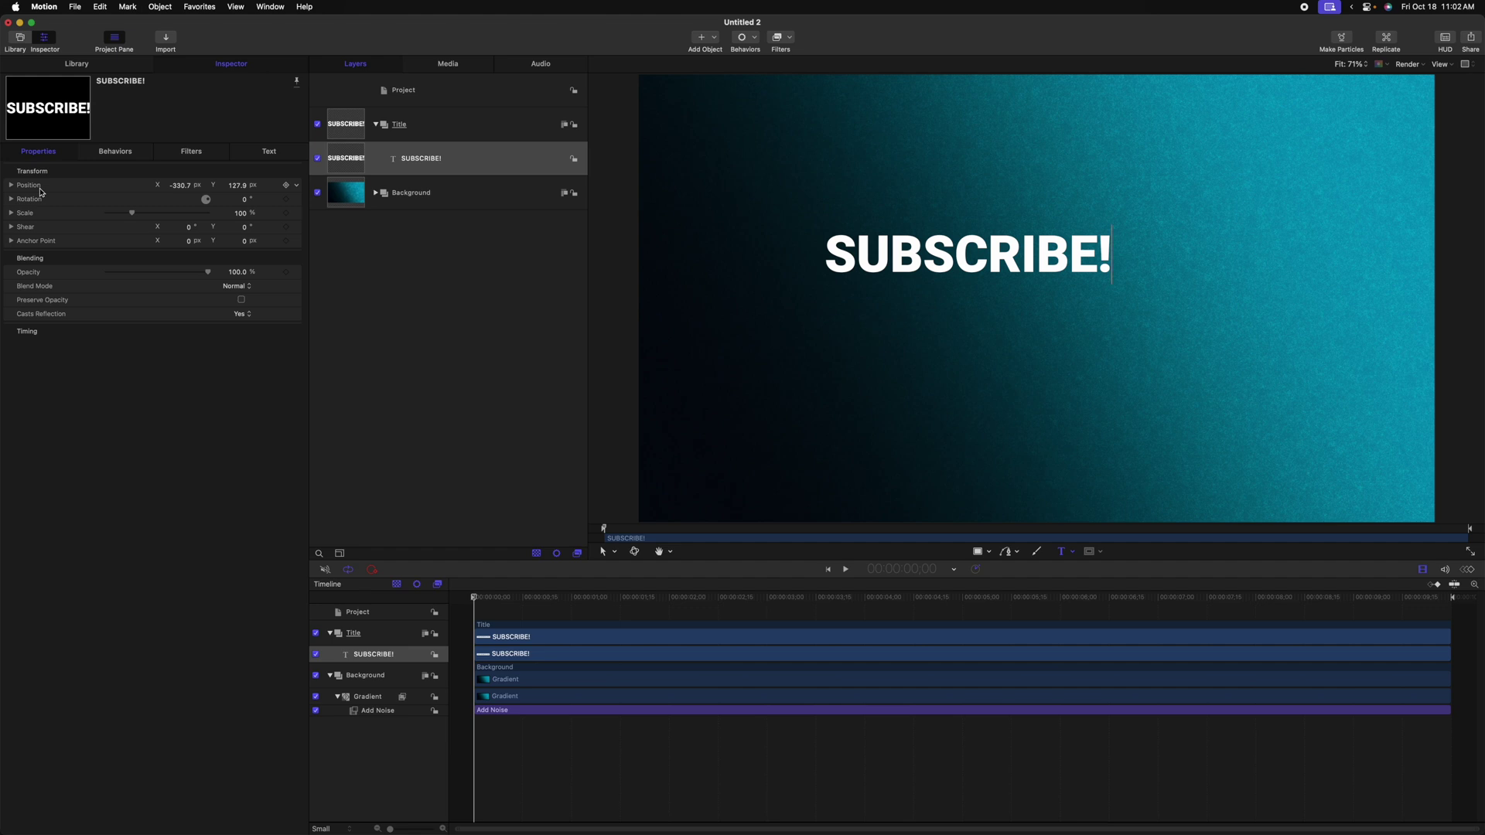
{"action": "right_click", "coordinate": [41, 191]}
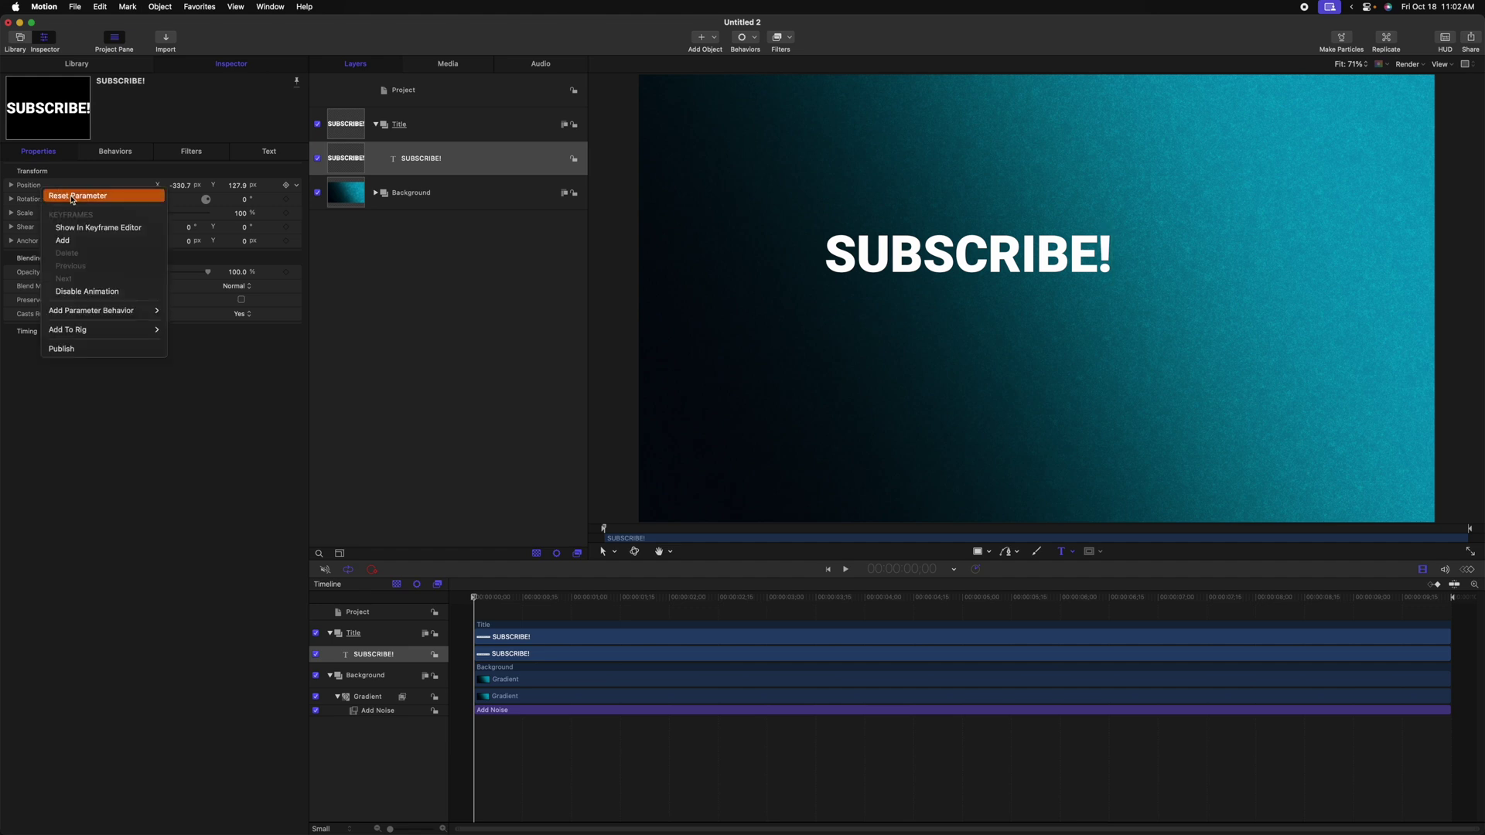
{"action": "left_click", "coordinate": [72, 199]}
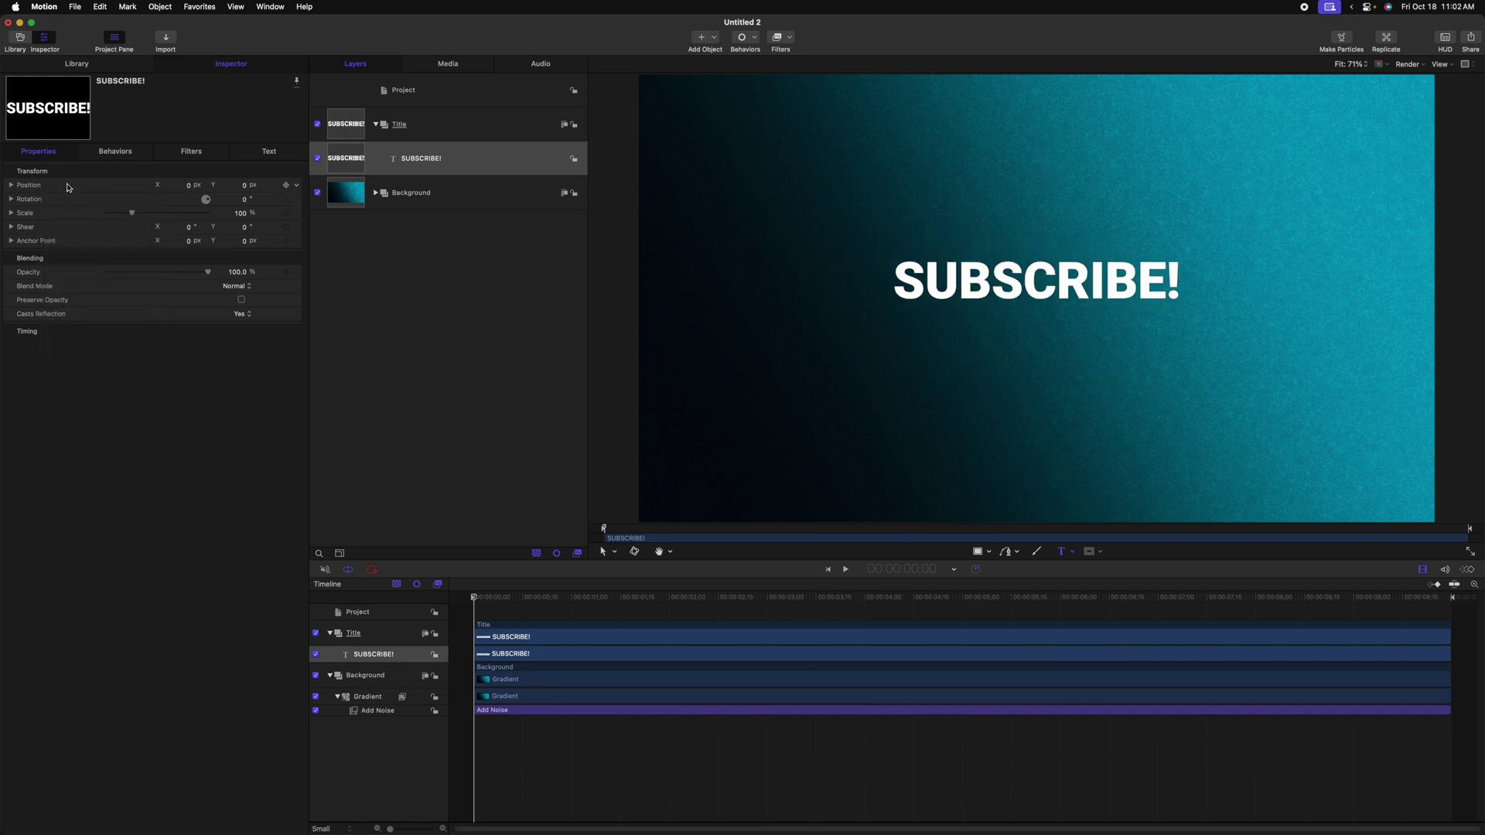
Step: Clone the SUBSCRIBE! layer into its own new group named 'Outline' below Title
{"action": "key", "text": "Escape"}
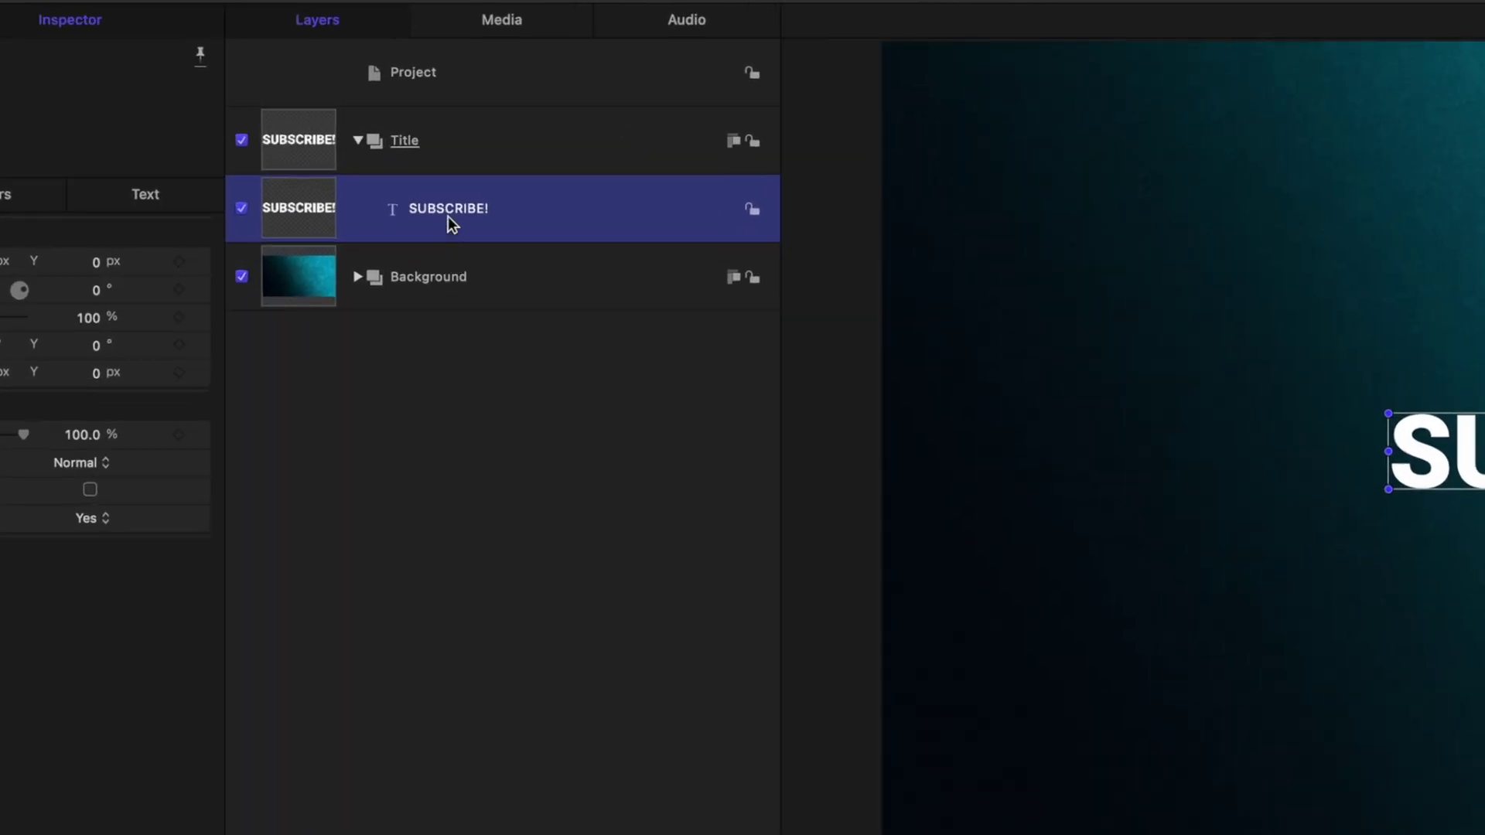
{"action": "right_click", "coordinate": [448, 219]}
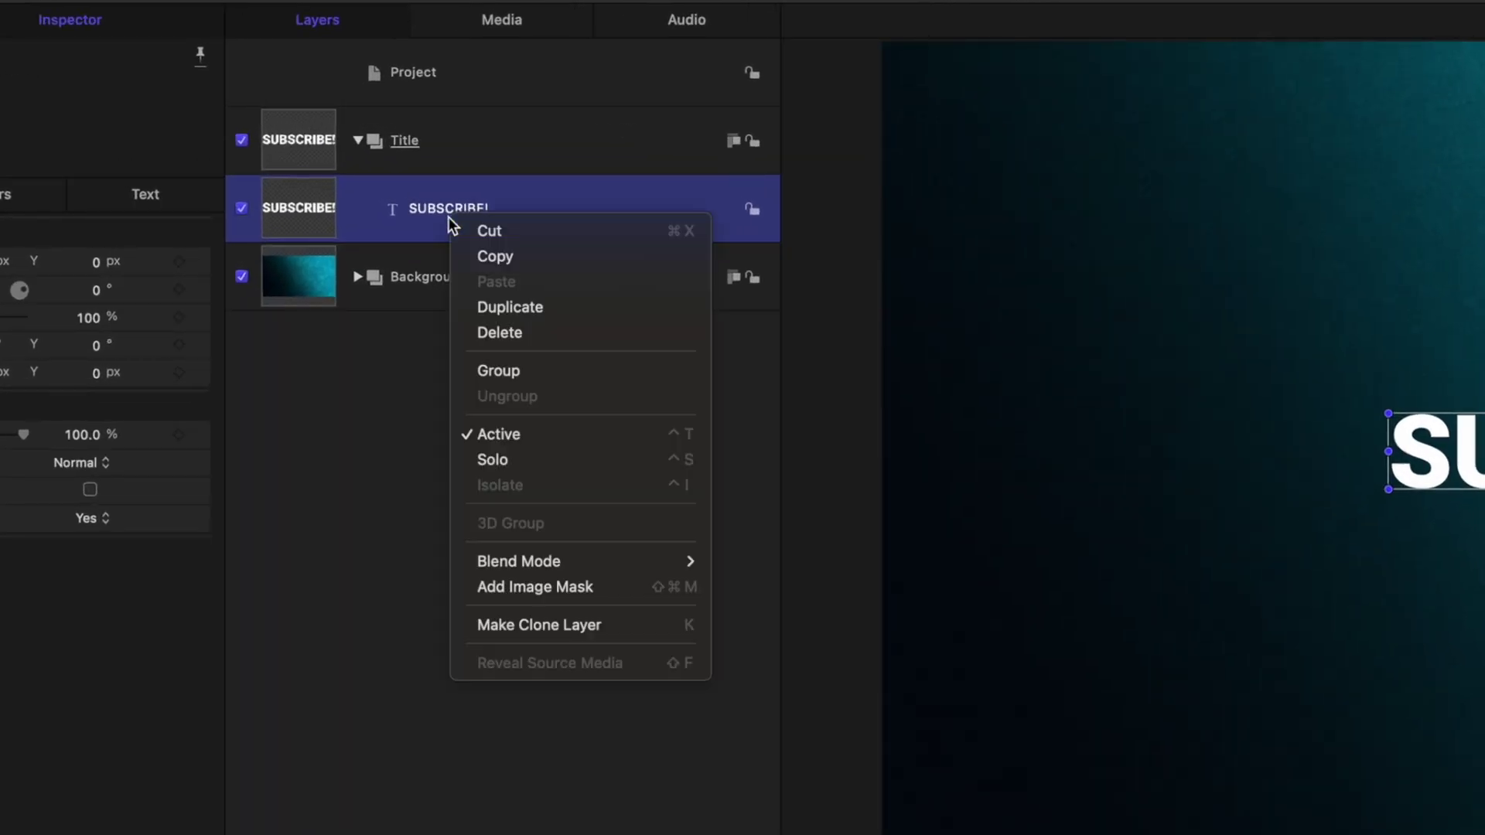
{"action": "left_click", "coordinate": [601, 628]}
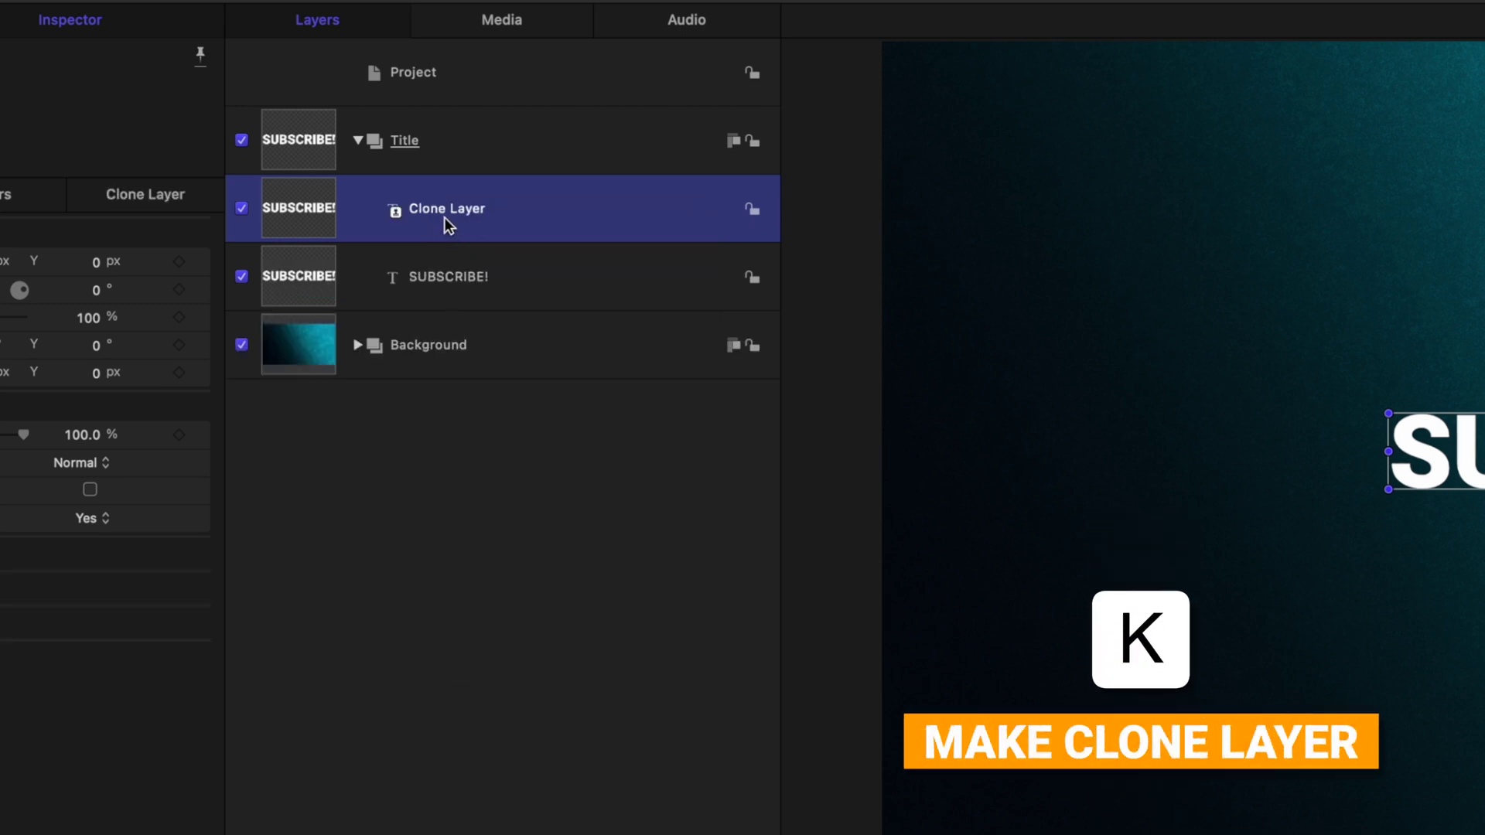
{"action": "mouse_move", "coordinate": [442, 210]}
{"action": "left_mouse_down"}
{"action": "mouse_move", "coordinate": [366, 300]}
{"action": "mouse_move", "coordinate": [246, 329]}
{"action": "mouse_move", "coordinate": [285, 328]}
{"action": "mouse_move", "coordinate": [280, 314]}
{"action": "left_mouse_up"}
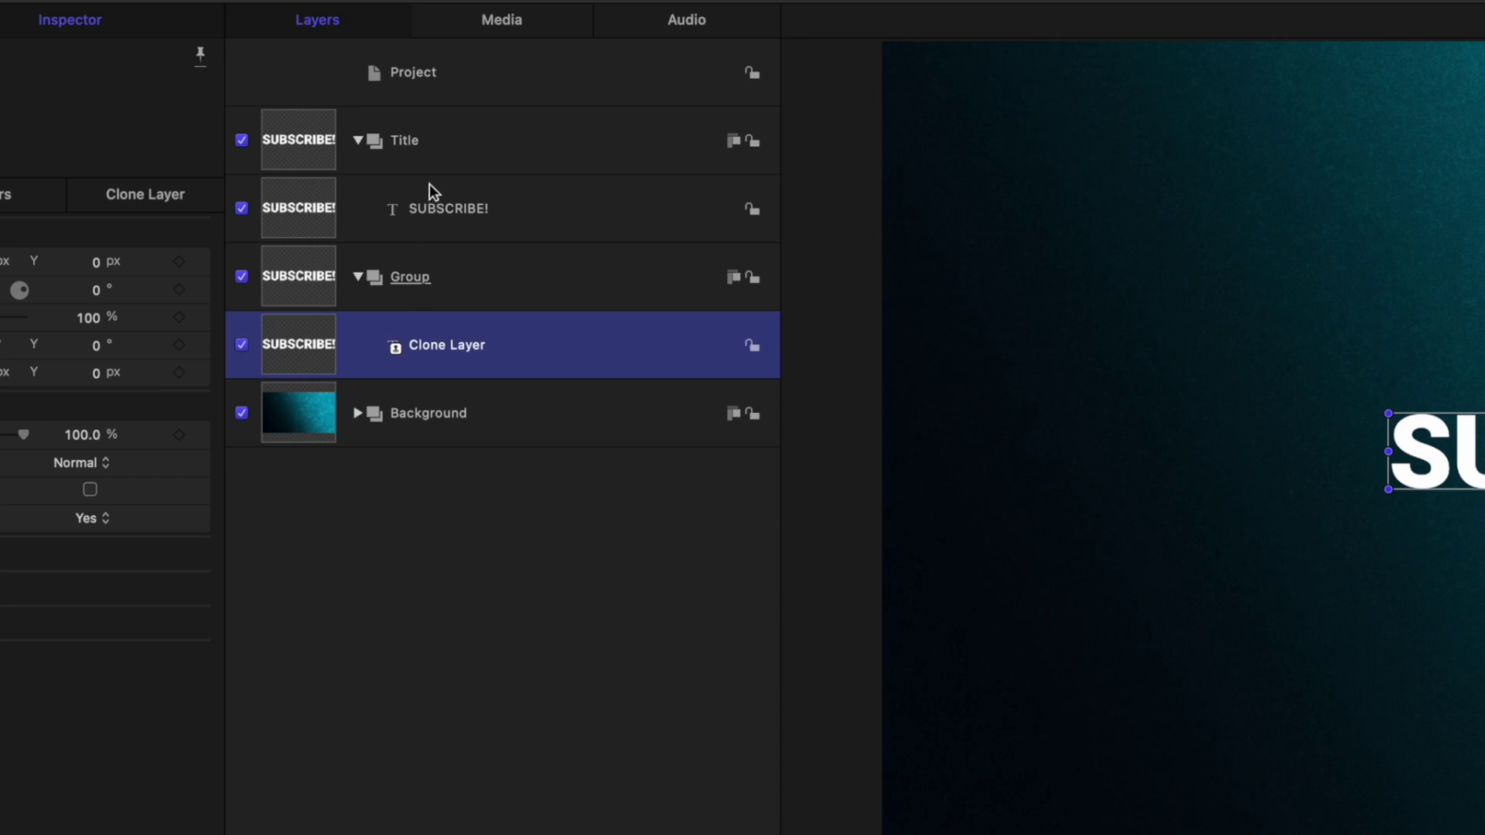
{"action": "double_click", "coordinate": [410, 277]}
{"action": "type", "text": "Outli"}
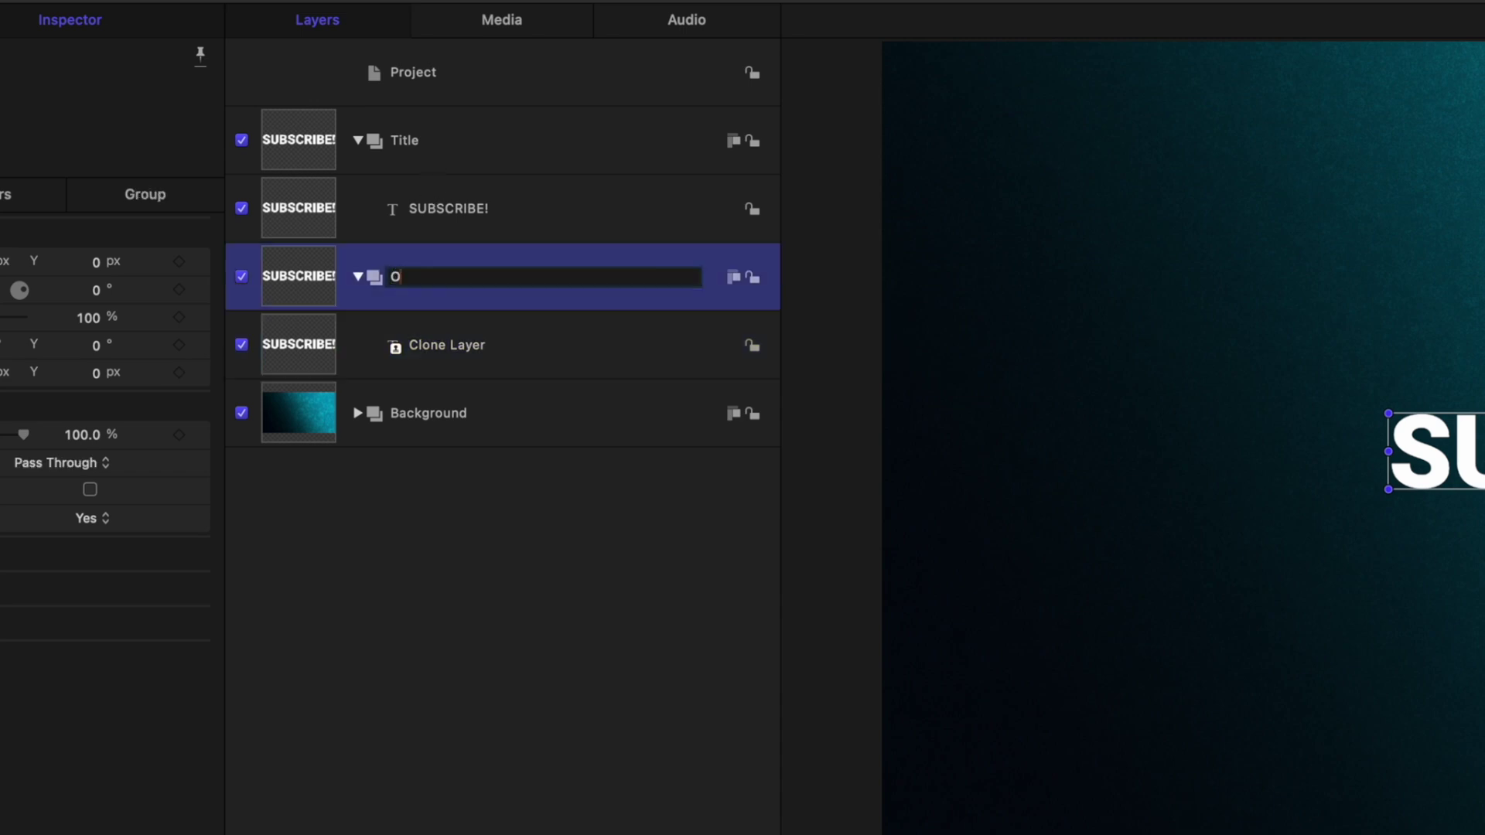
{"action": "type", "text": "ne"}
{"action": "key", "text": "Return"}
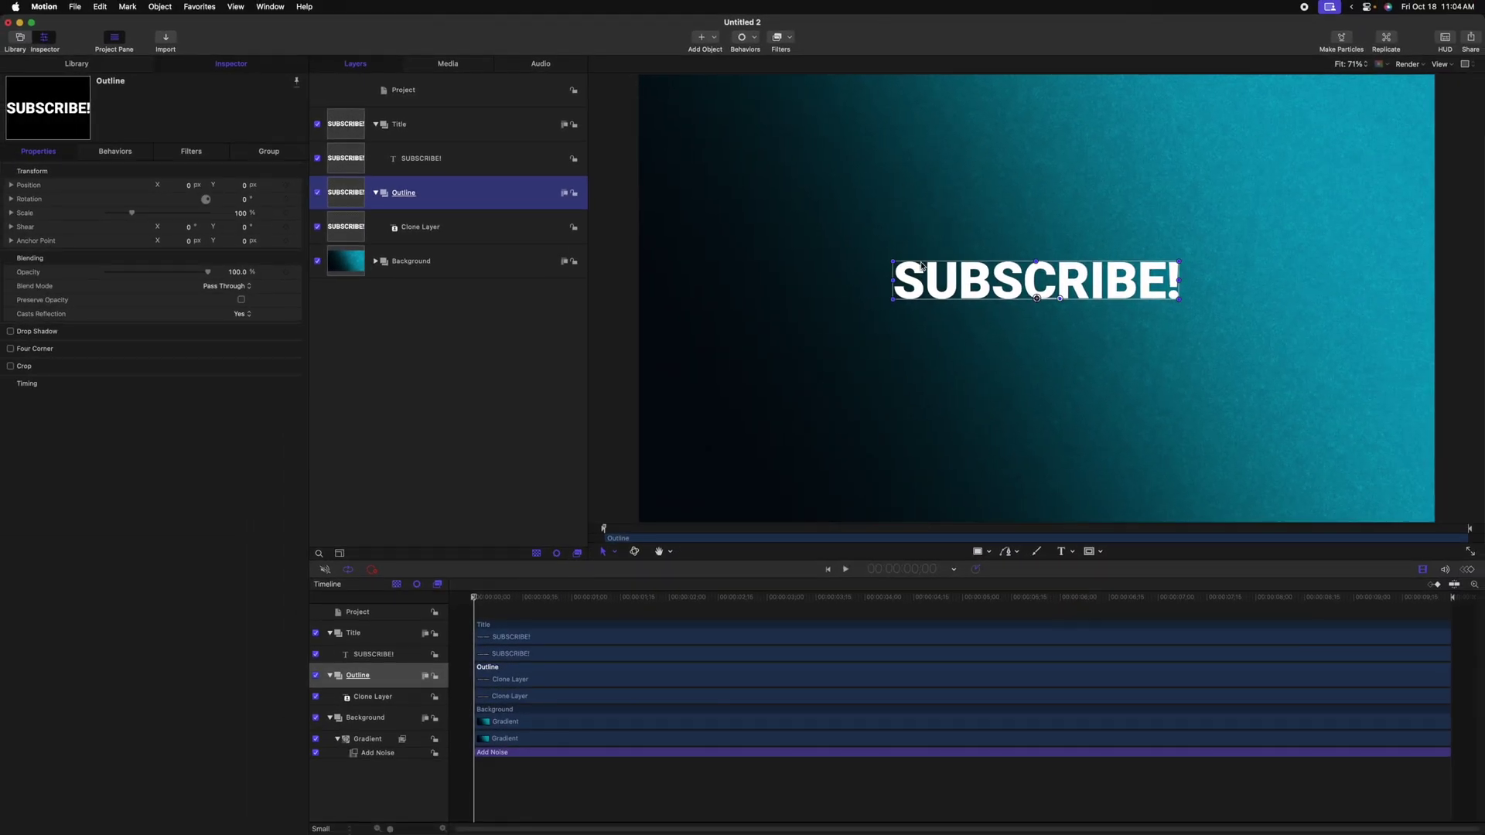
{"action": "left_click", "coordinate": [452, 220]}
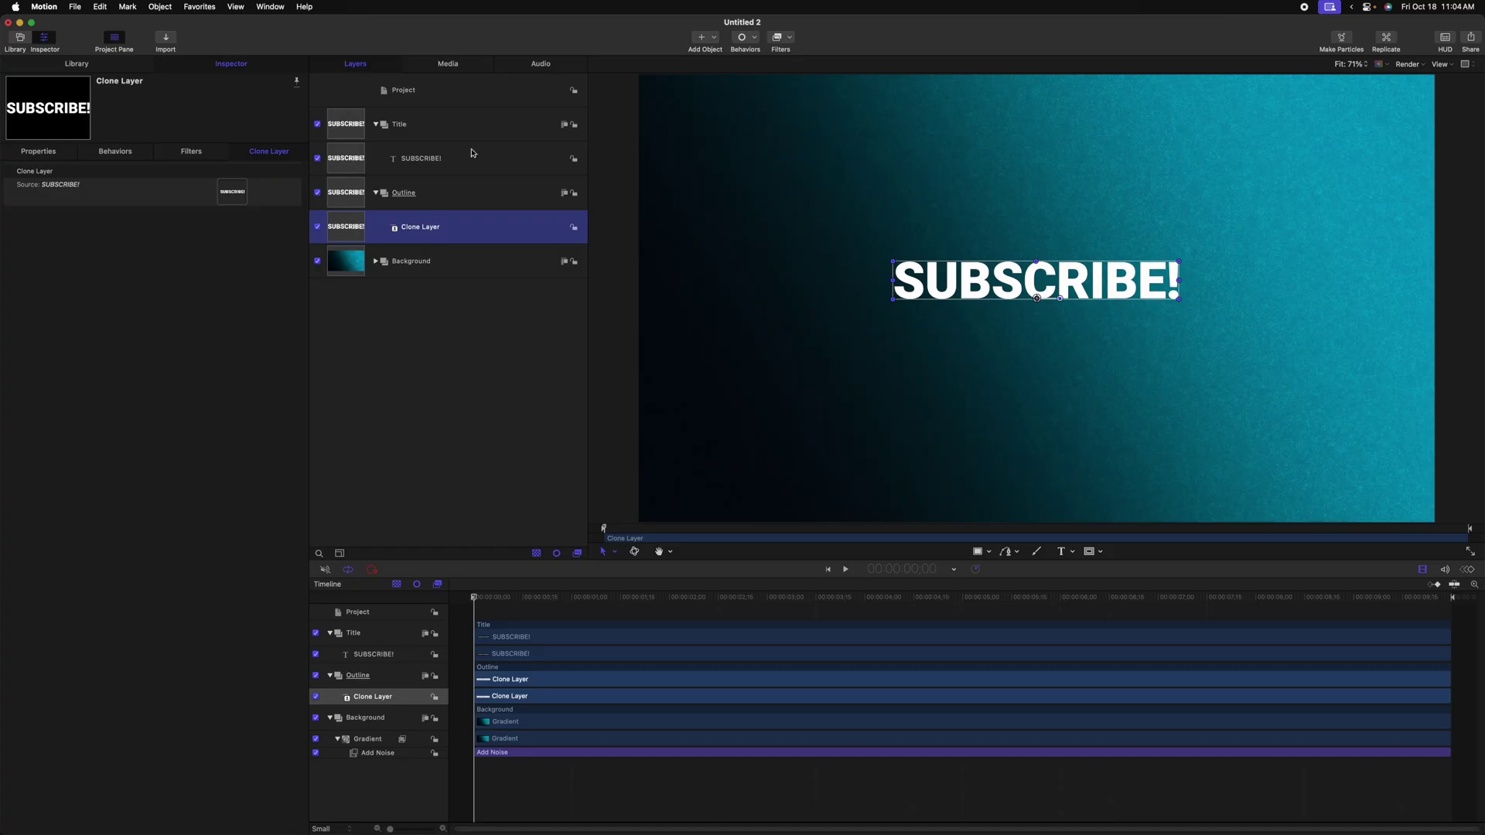
{"action": "left_click", "coordinate": [472, 154]}
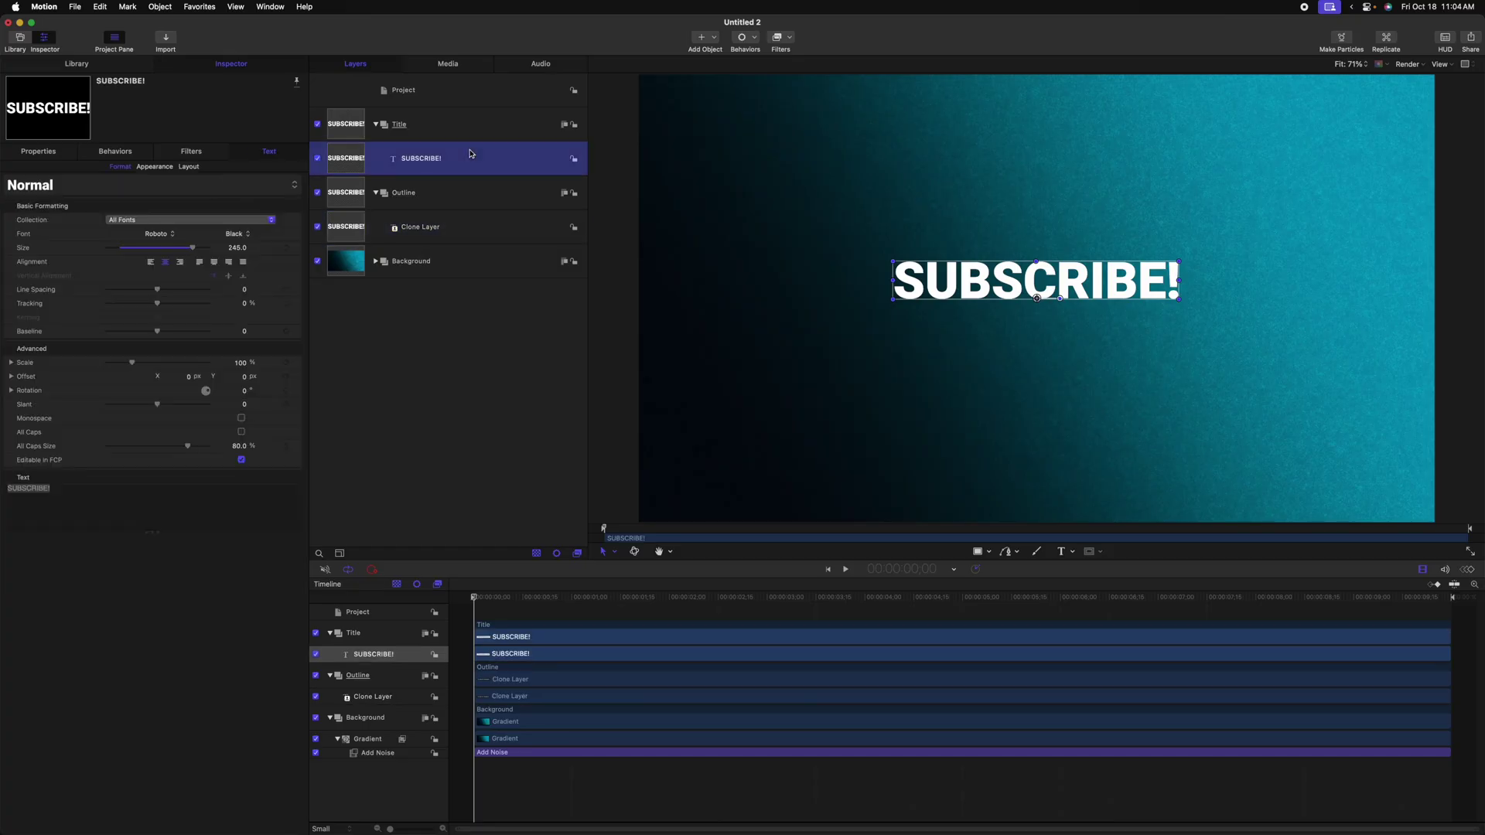
{"action": "left_click", "coordinate": [446, 237]}
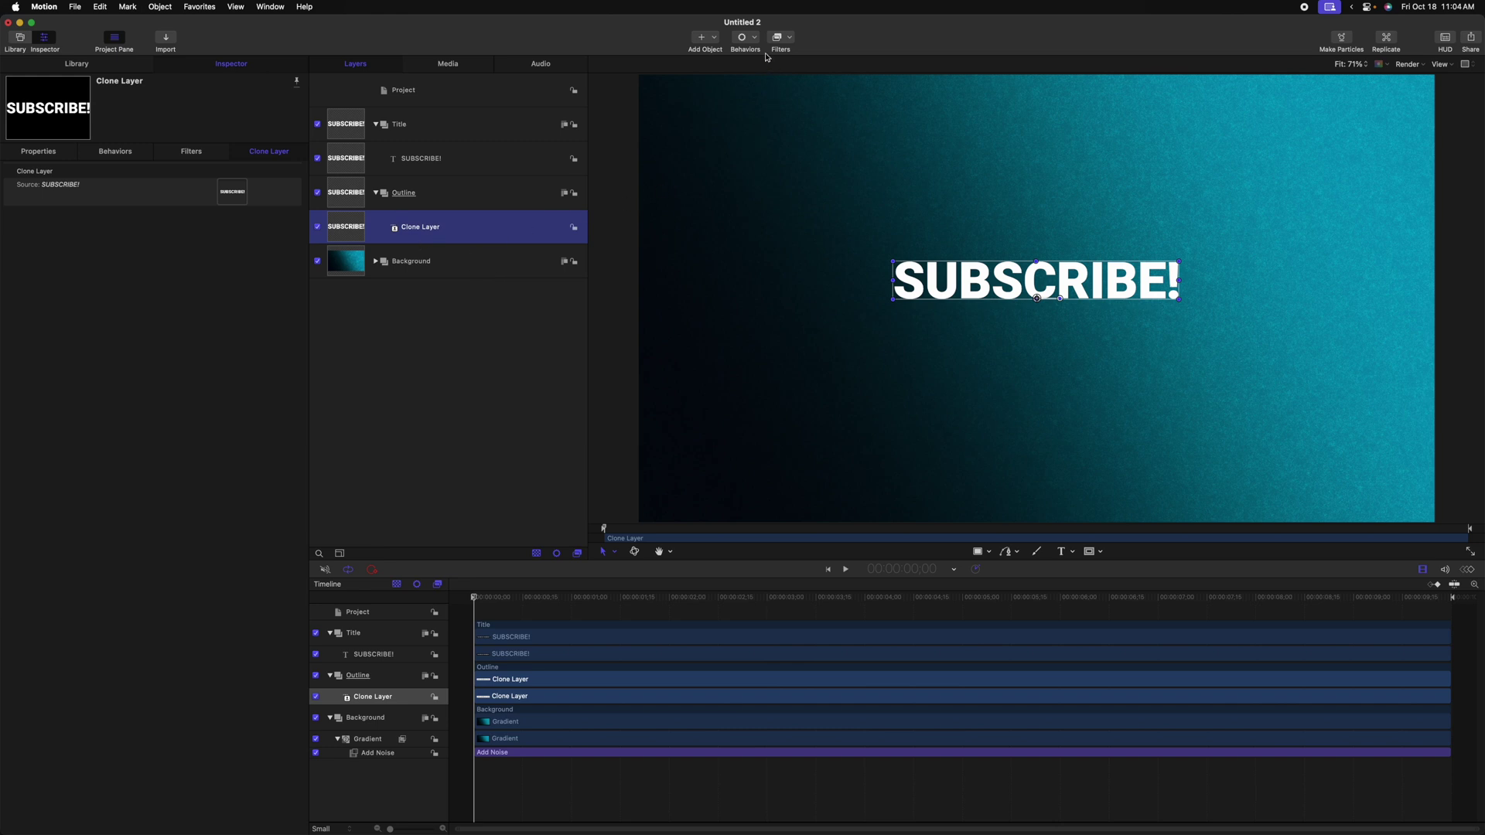
Step: Give the clone a red width-10 Stroke outline, move it below the title, and hide its fill
{"action": "left_click", "coordinate": [783, 35]}
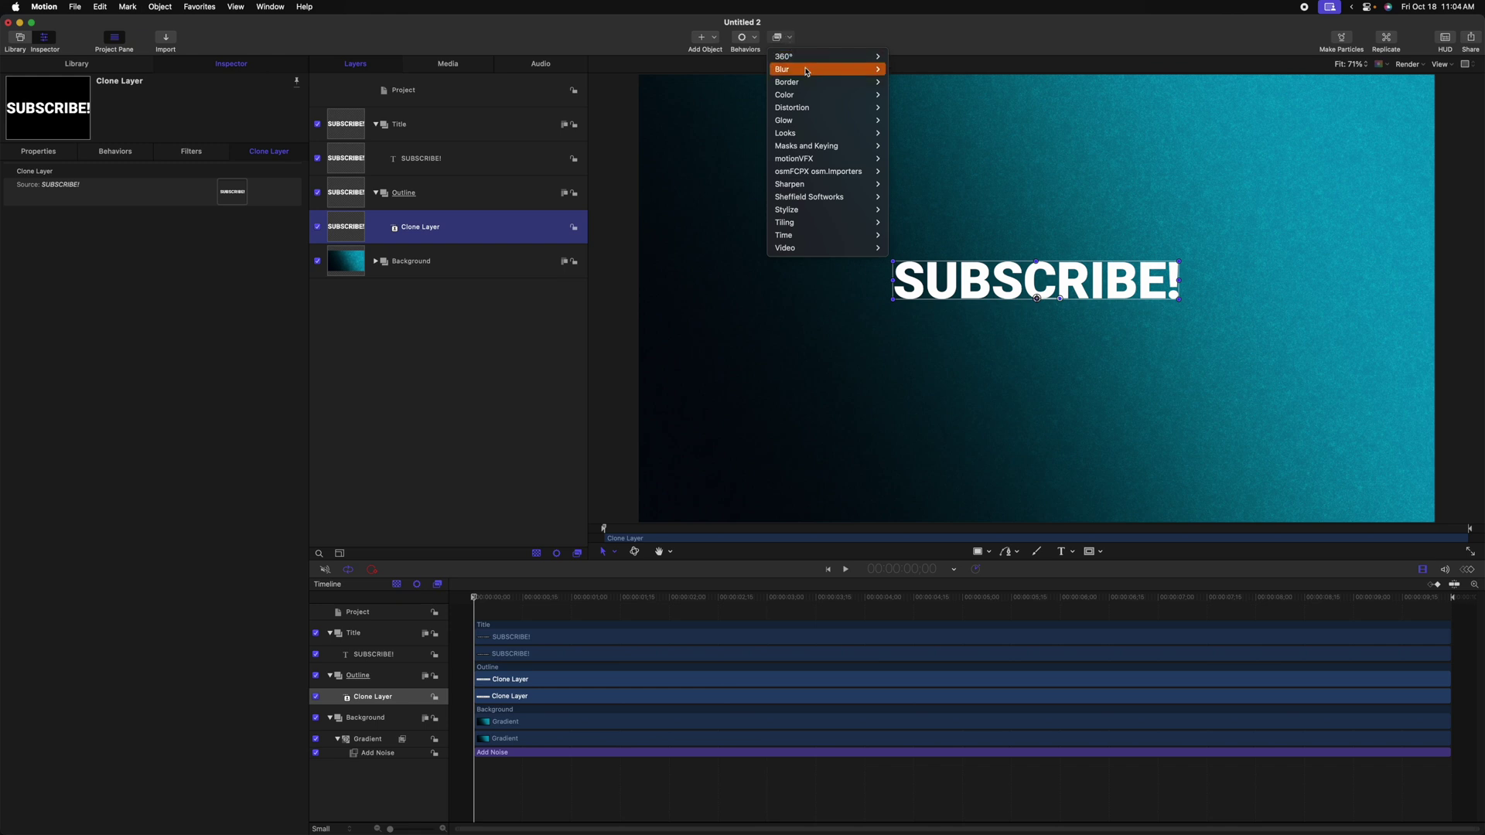
{"action": "mouse_move", "coordinate": [816, 82]}
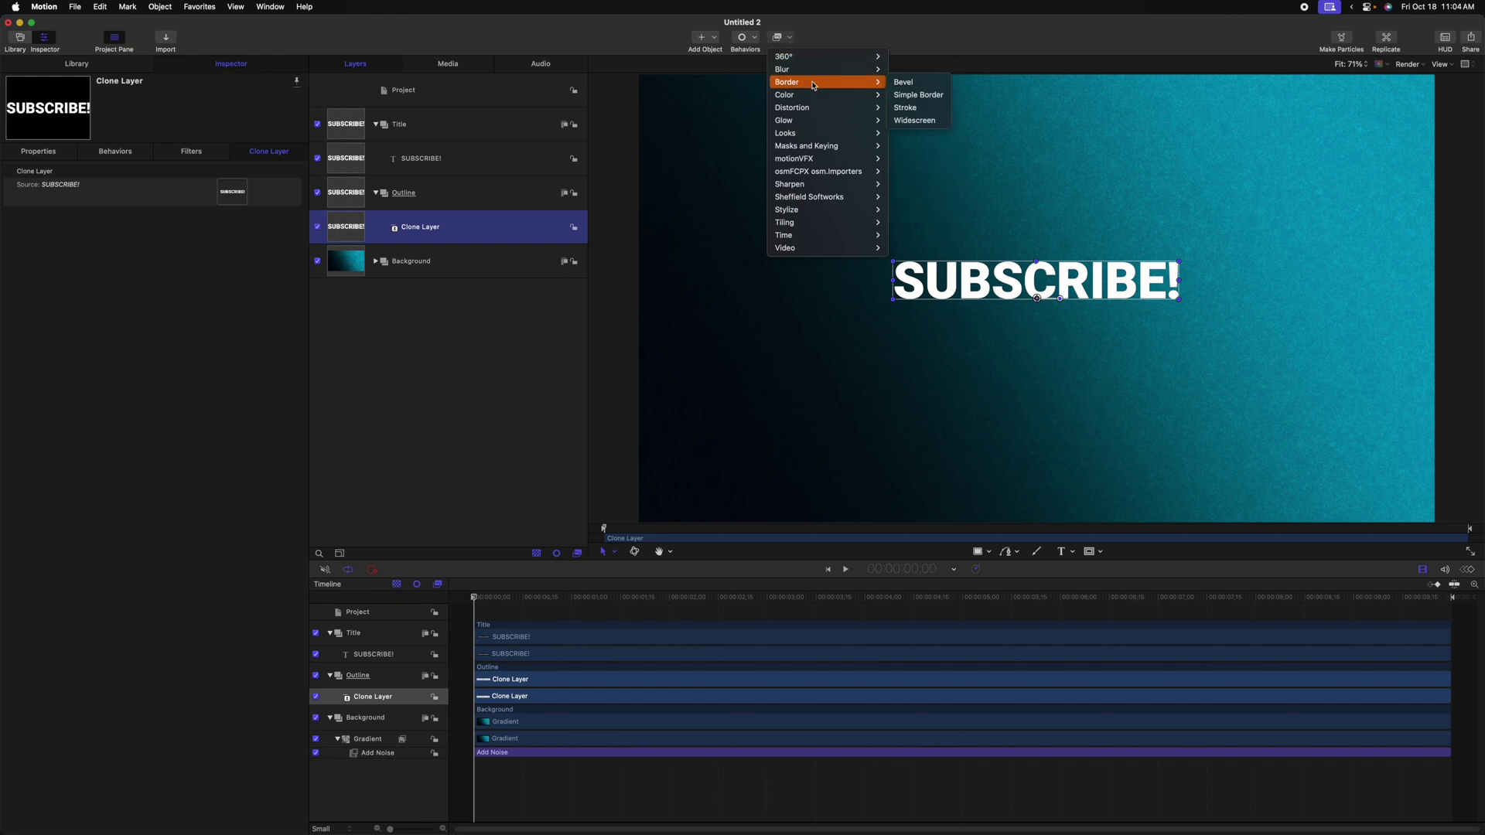
{"action": "left_click", "coordinate": [932, 108]}
{"action": "left_click_drag", "start_coordinate": [1037, 284], "coordinate": [994, 358]}
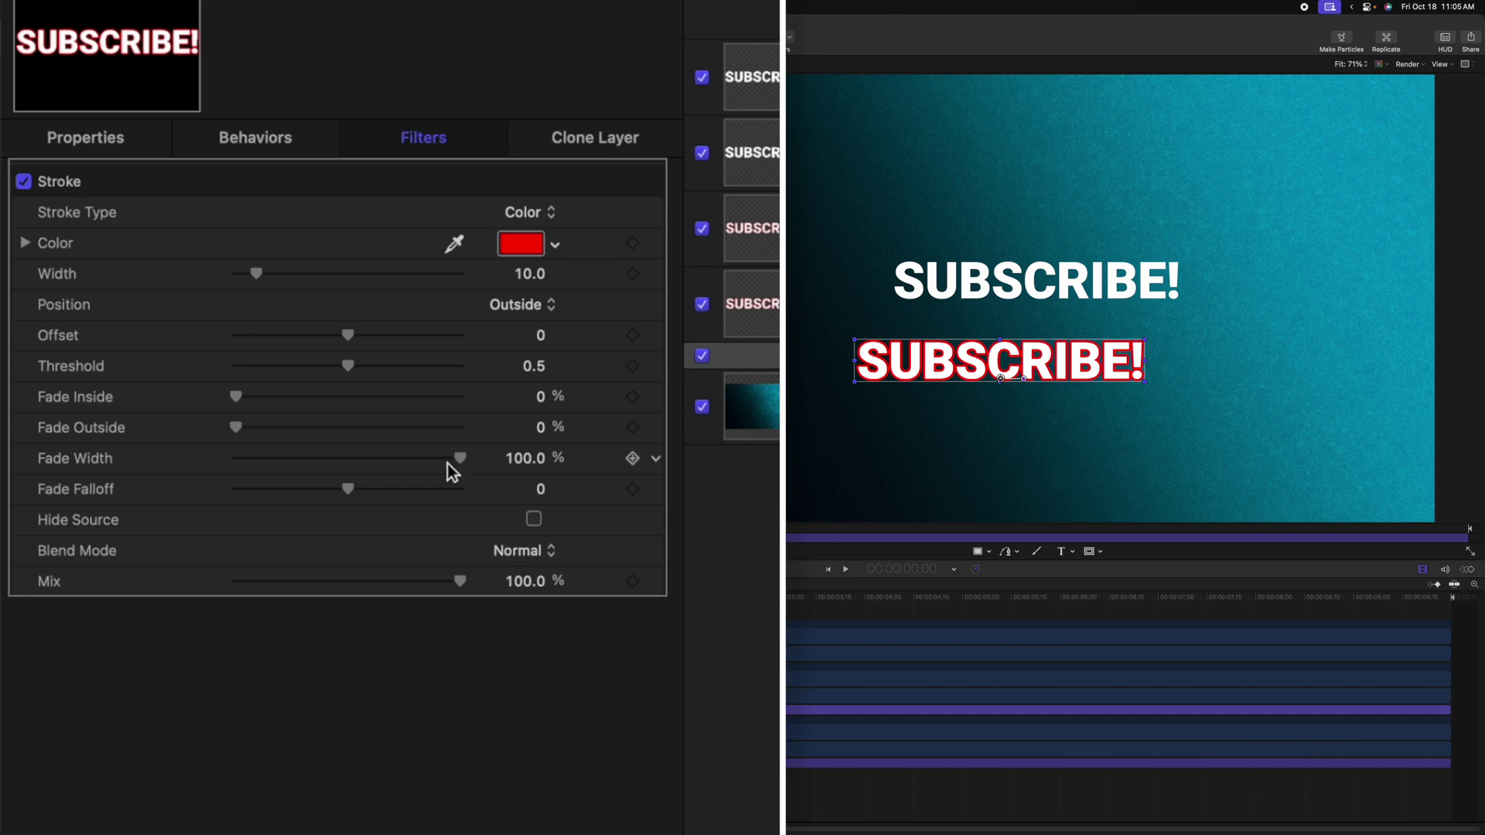
{"action": "left_click", "coordinate": [533, 518]}
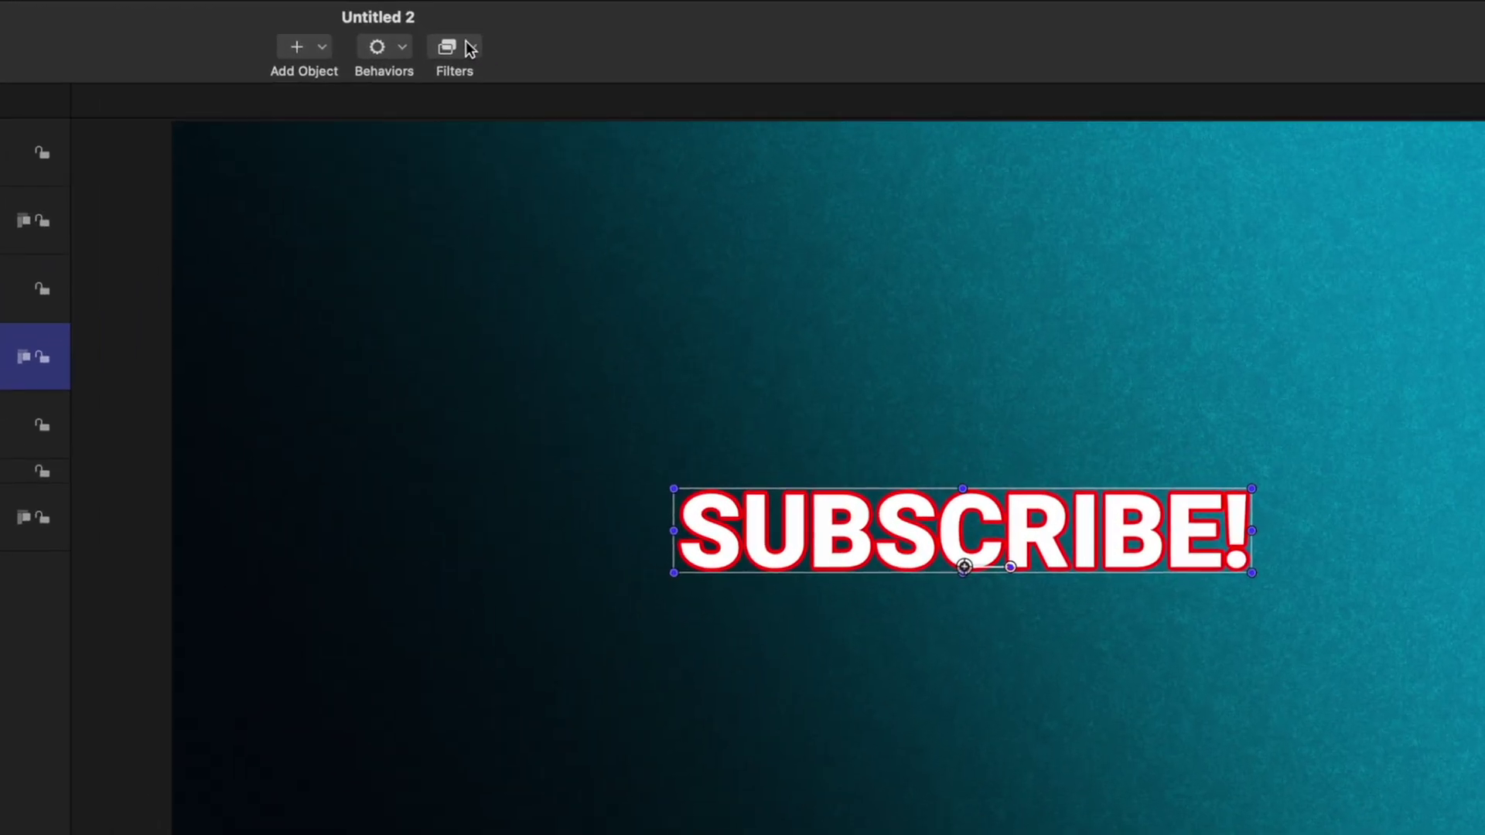
Step: Apply a Tile filter at scale 3.0 to the Outline group, then reselect the Outline group
{"action": "left_click", "coordinate": [788, 39]}
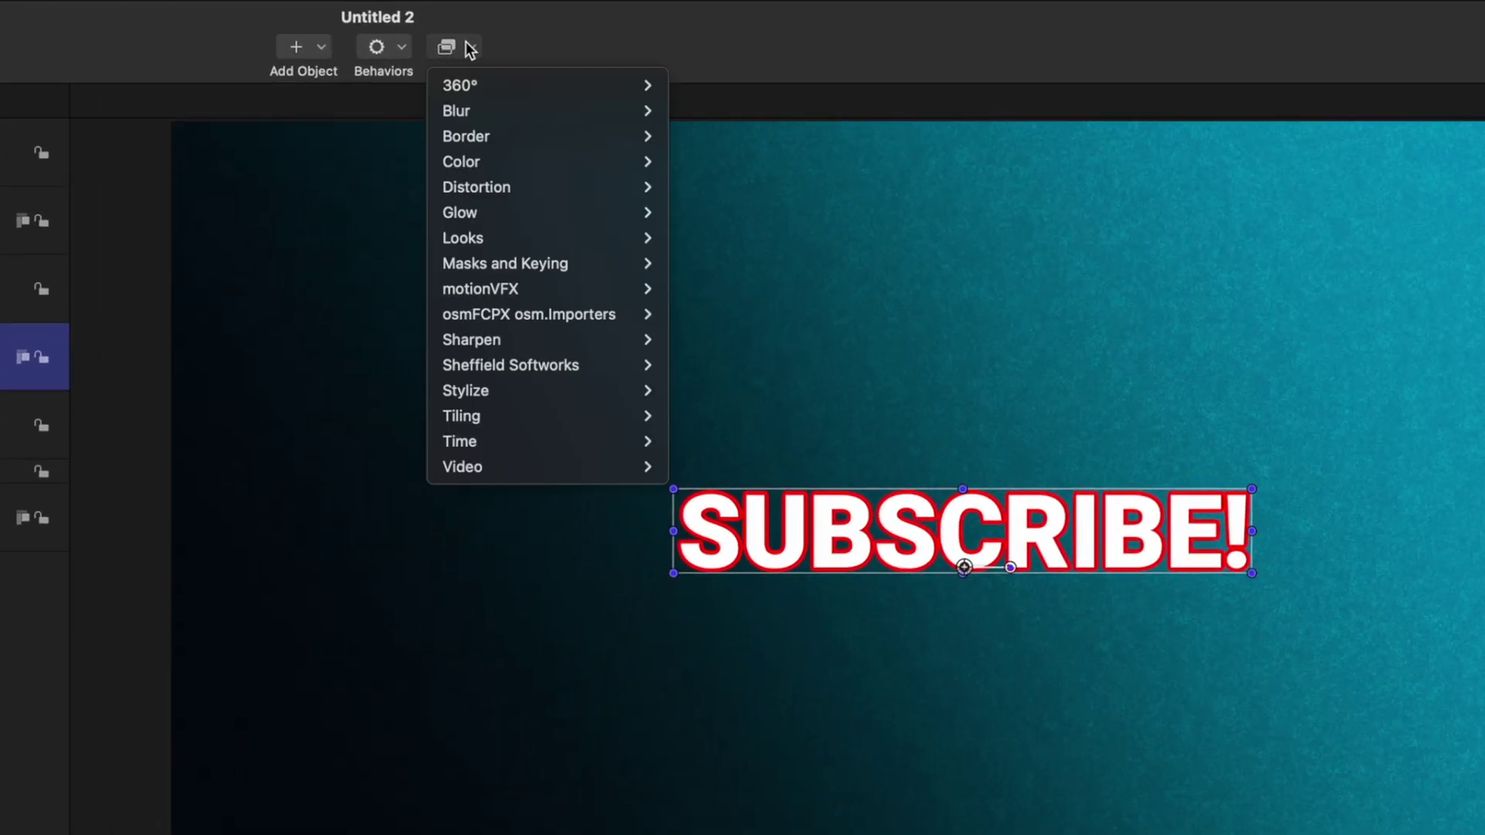
{"action": "mouse_move", "coordinate": [551, 420]}
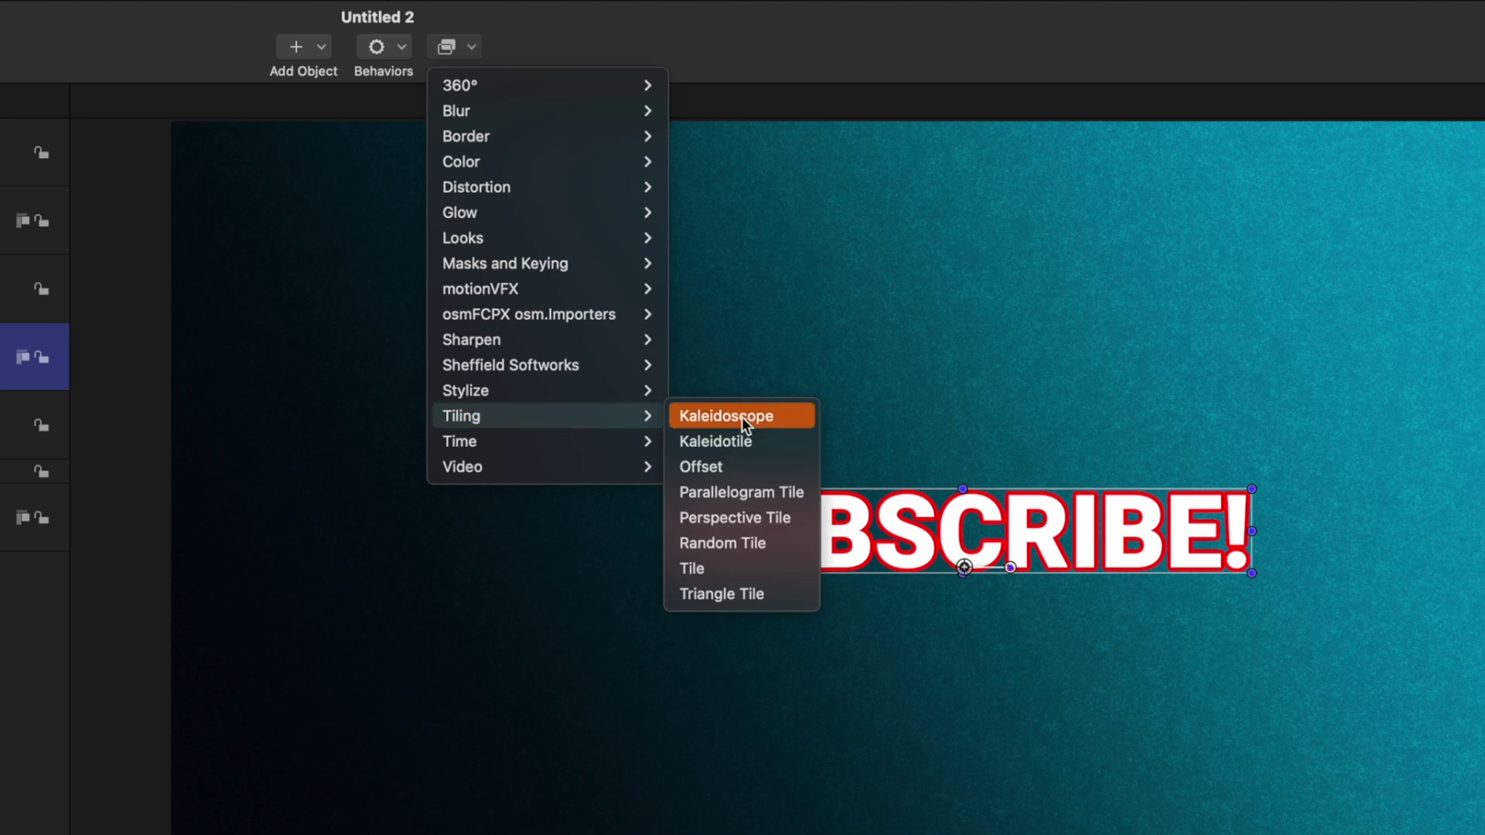
{"action": "left_click", "coordinate": [736, 573]}
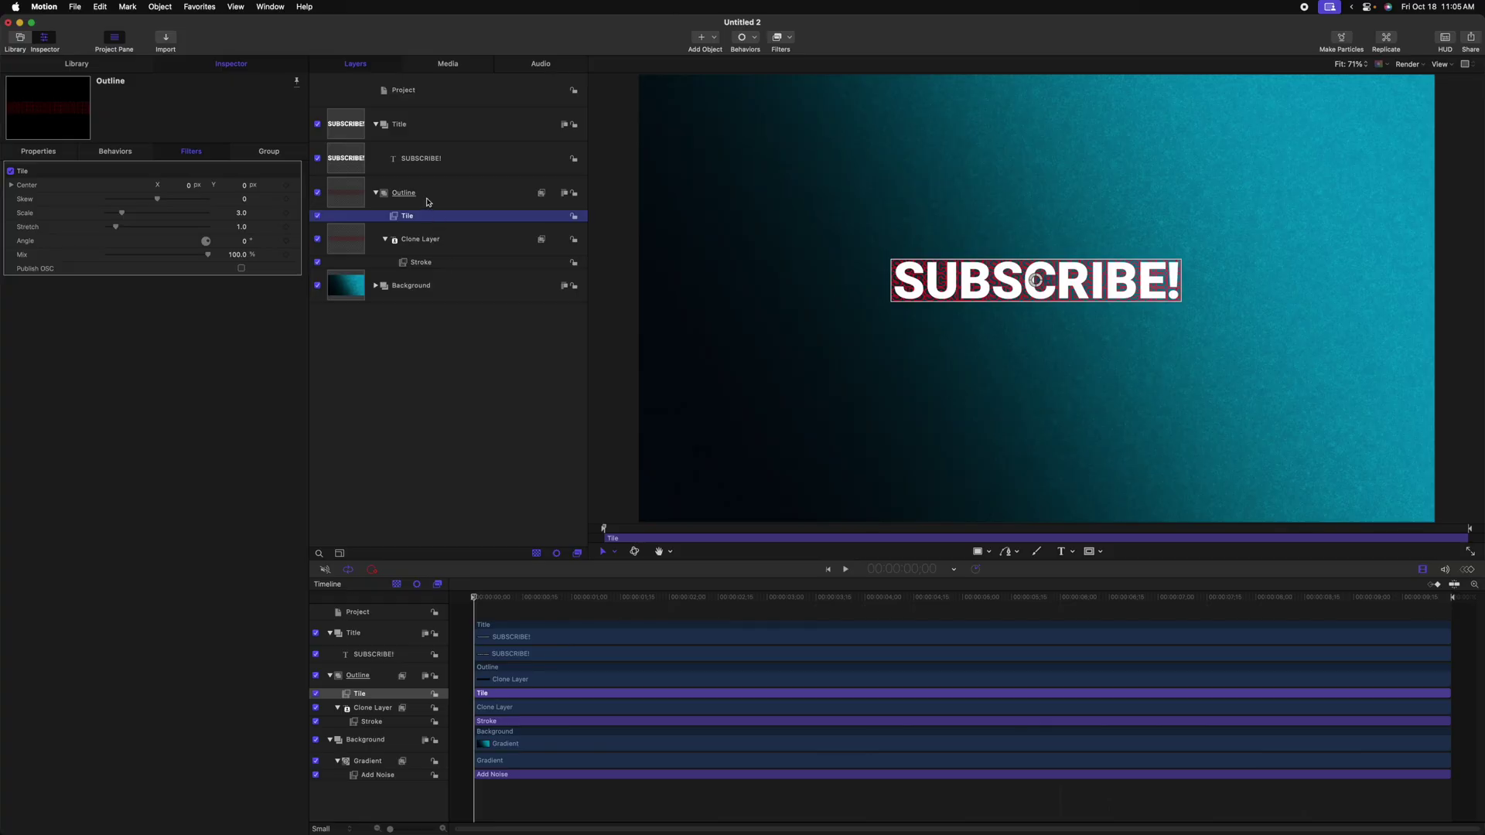
{"action": "left_click", "coordinate": [428, 202]}
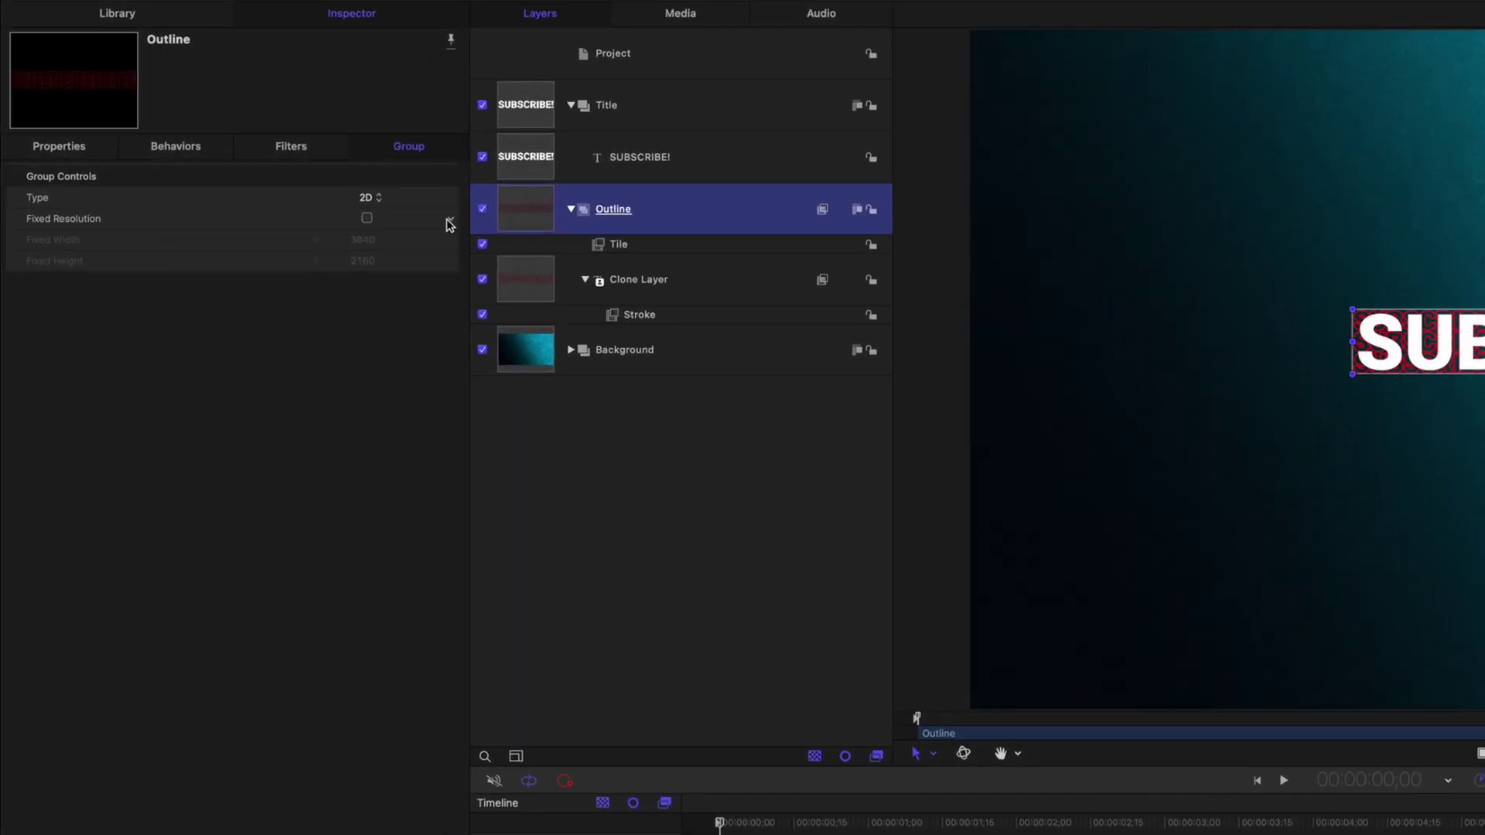
Step: Turn on Fixed Resolution at 3840×2160 for the Outline group
{"action": "left_click", "coordinate": [83, 225]}
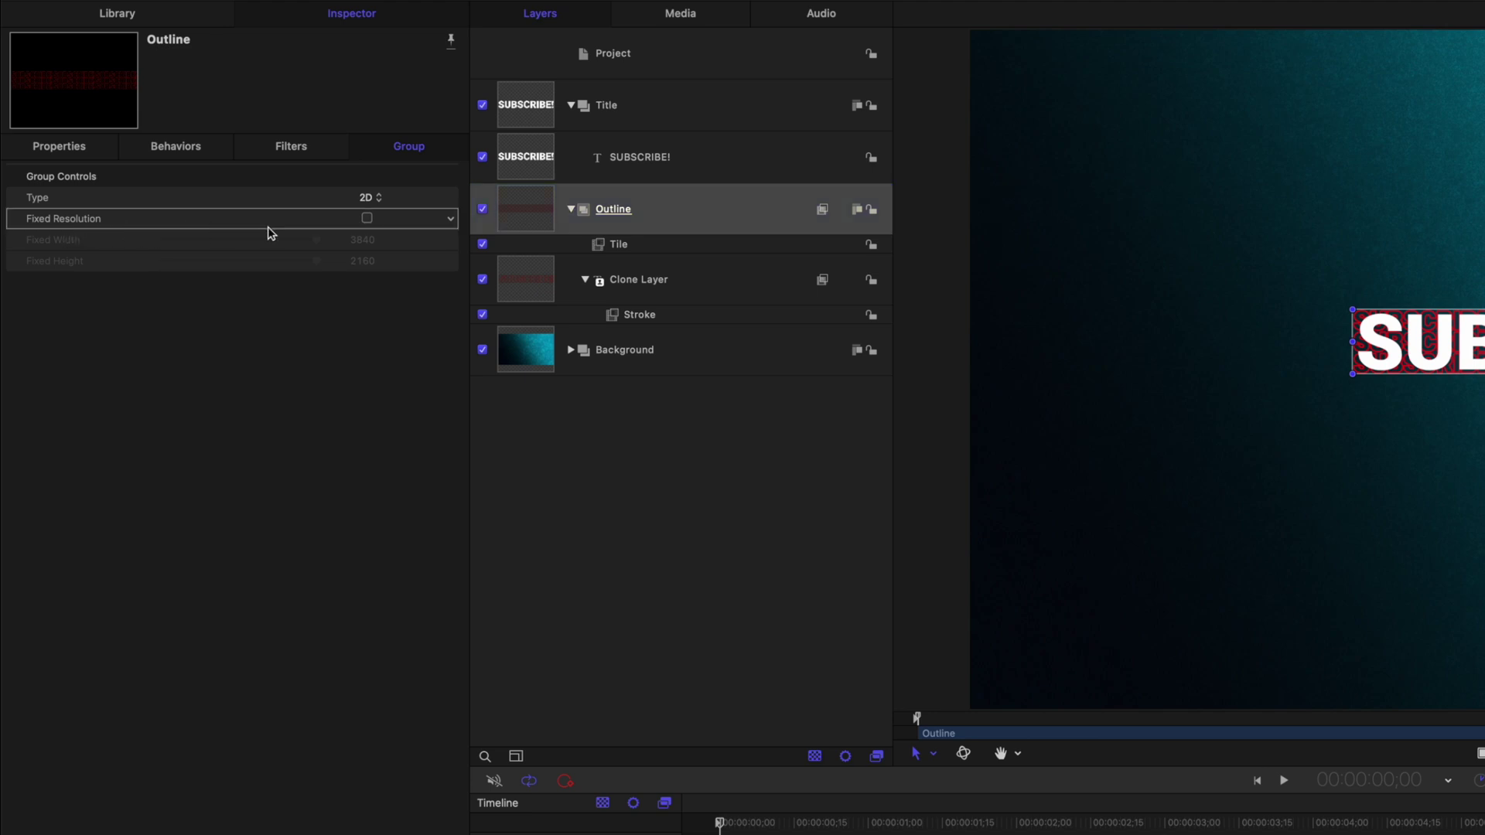
{"action": "left_click", "coordinate": [367, 218]}
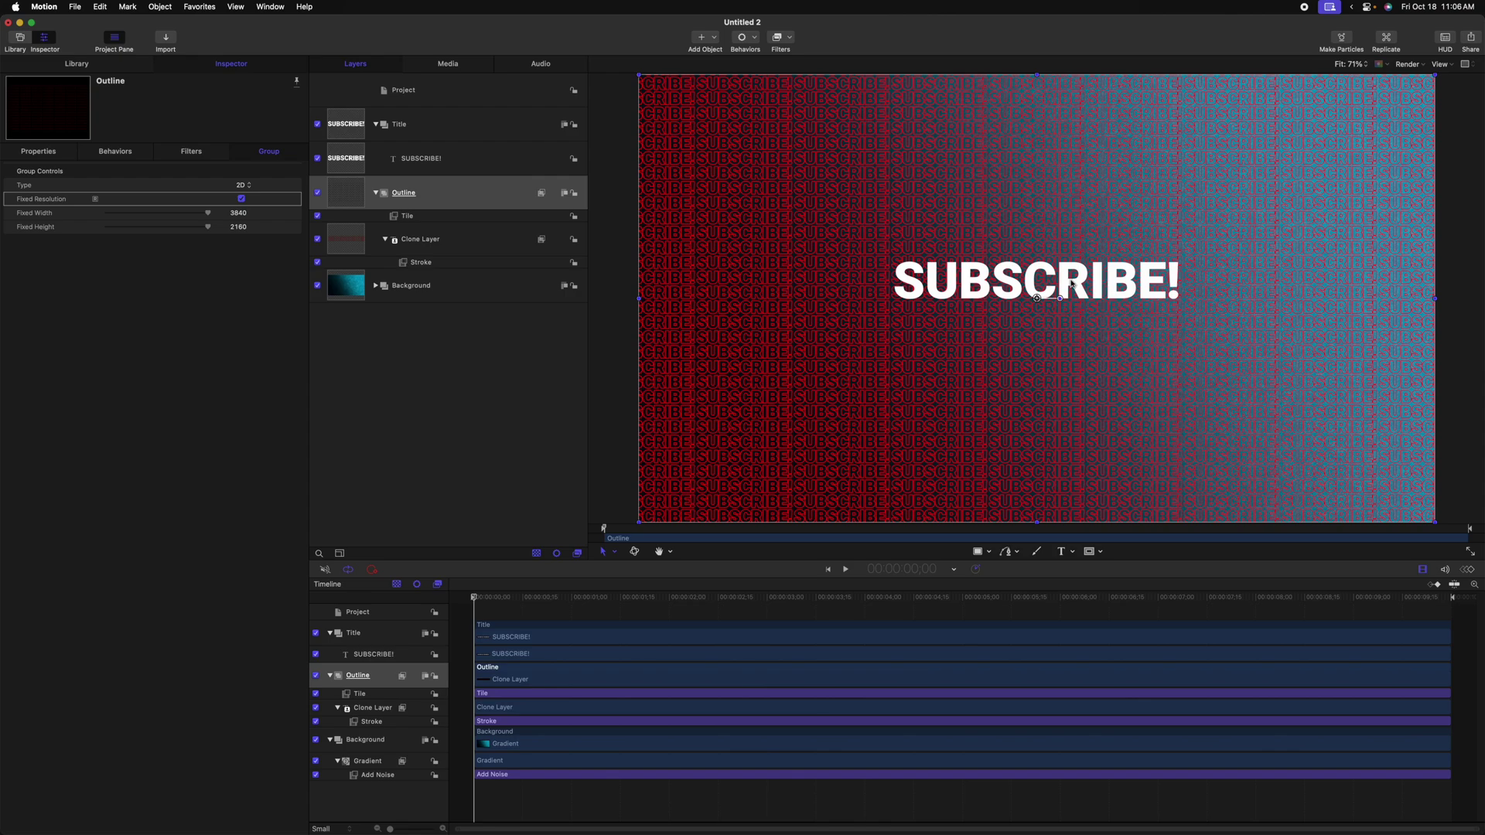
Step: Set the Tile filter to Scale 1.0 and Skew 0.25, and move its center to 551.65, −108.21 px
{"action": "left_click", "coordinate": [417, 216]}
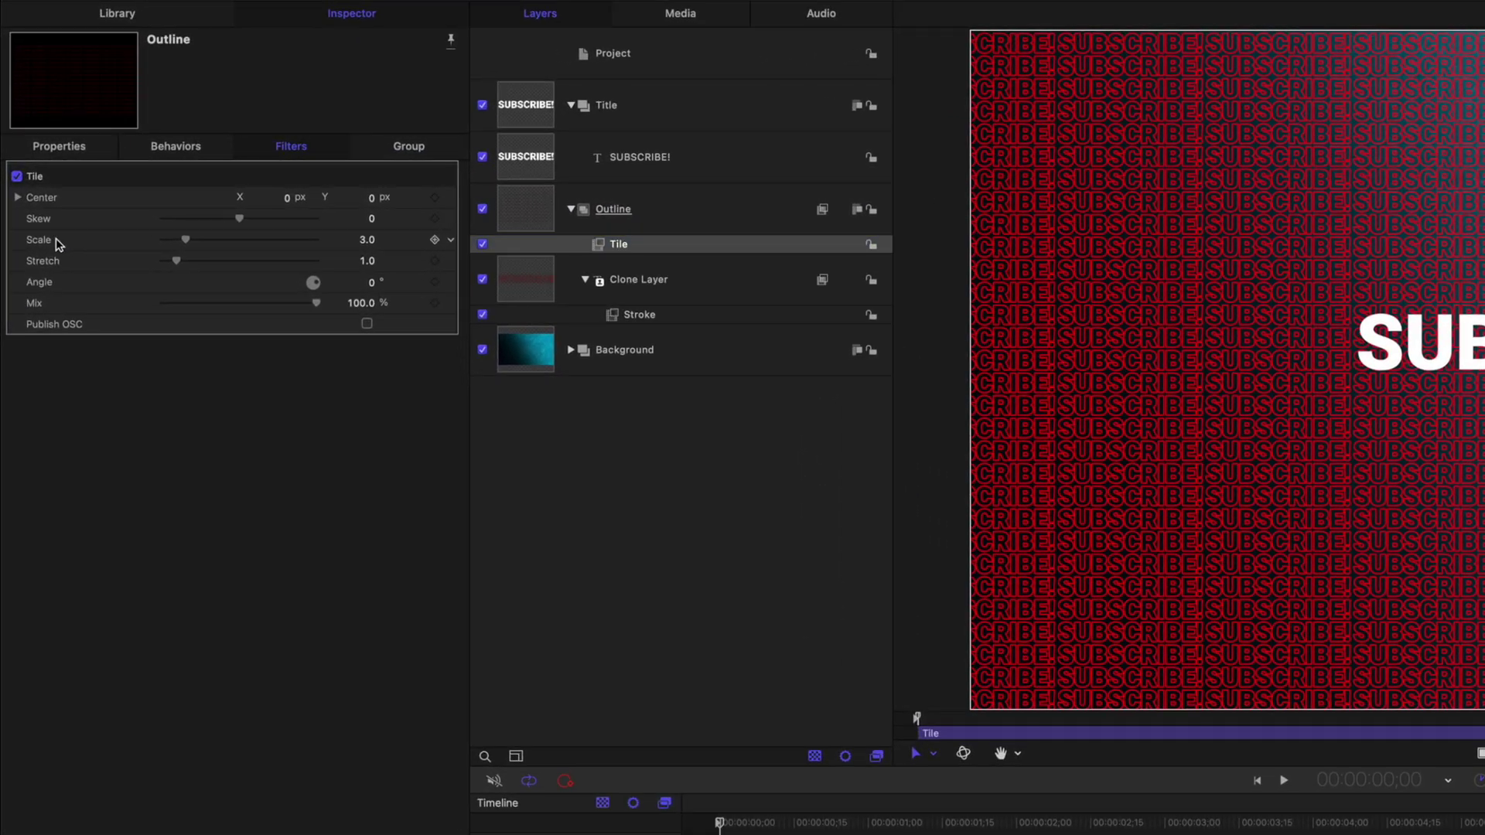
{"action": "left_click", "coordinate": [49, 242]}
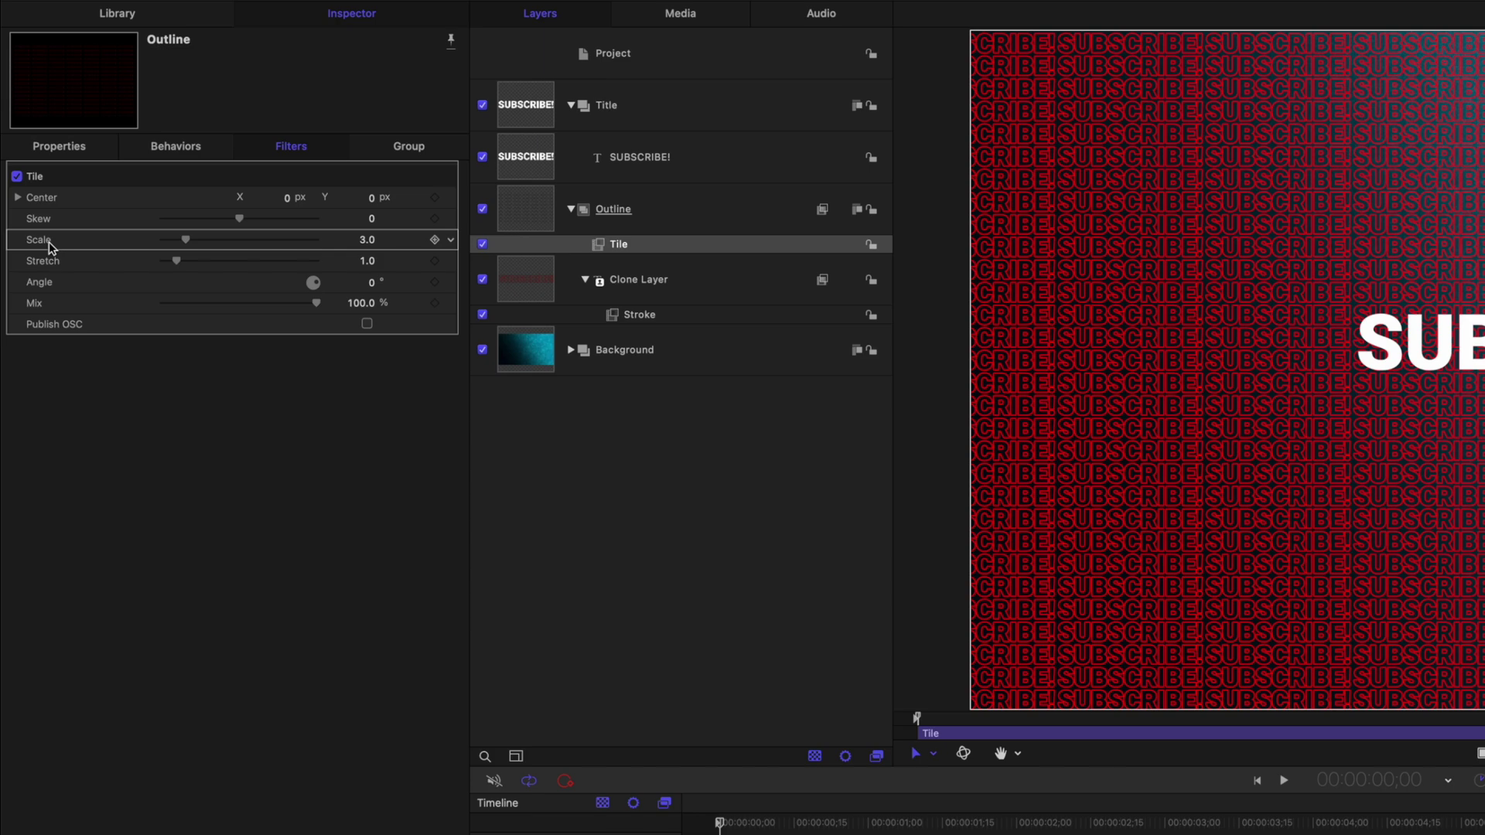
{"action": "left_click", "coordinate": [369, 243]}
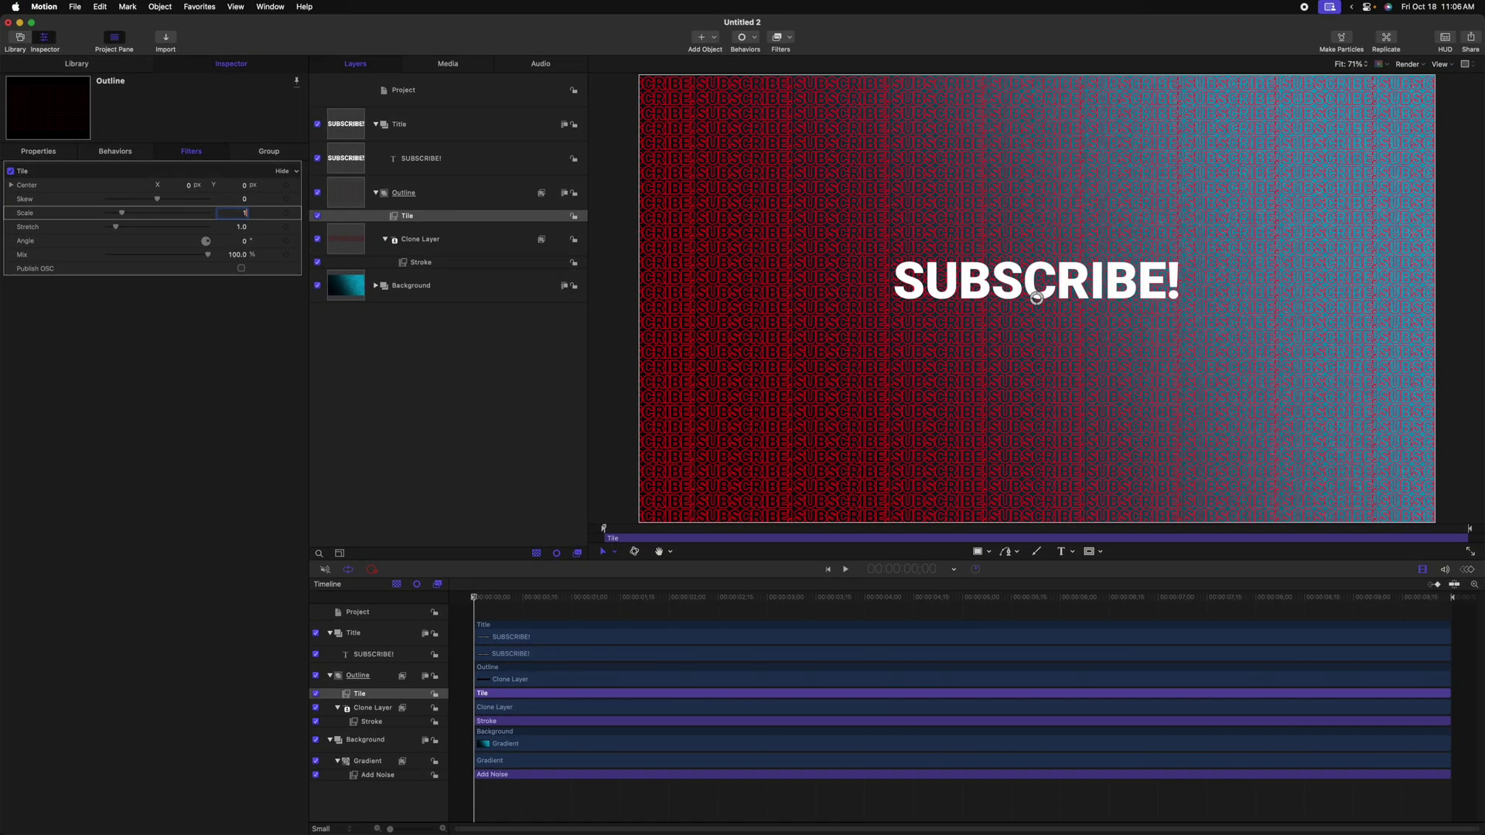
{"action": "type", "text": "1"}
{"action": "key", "text": "Return"}
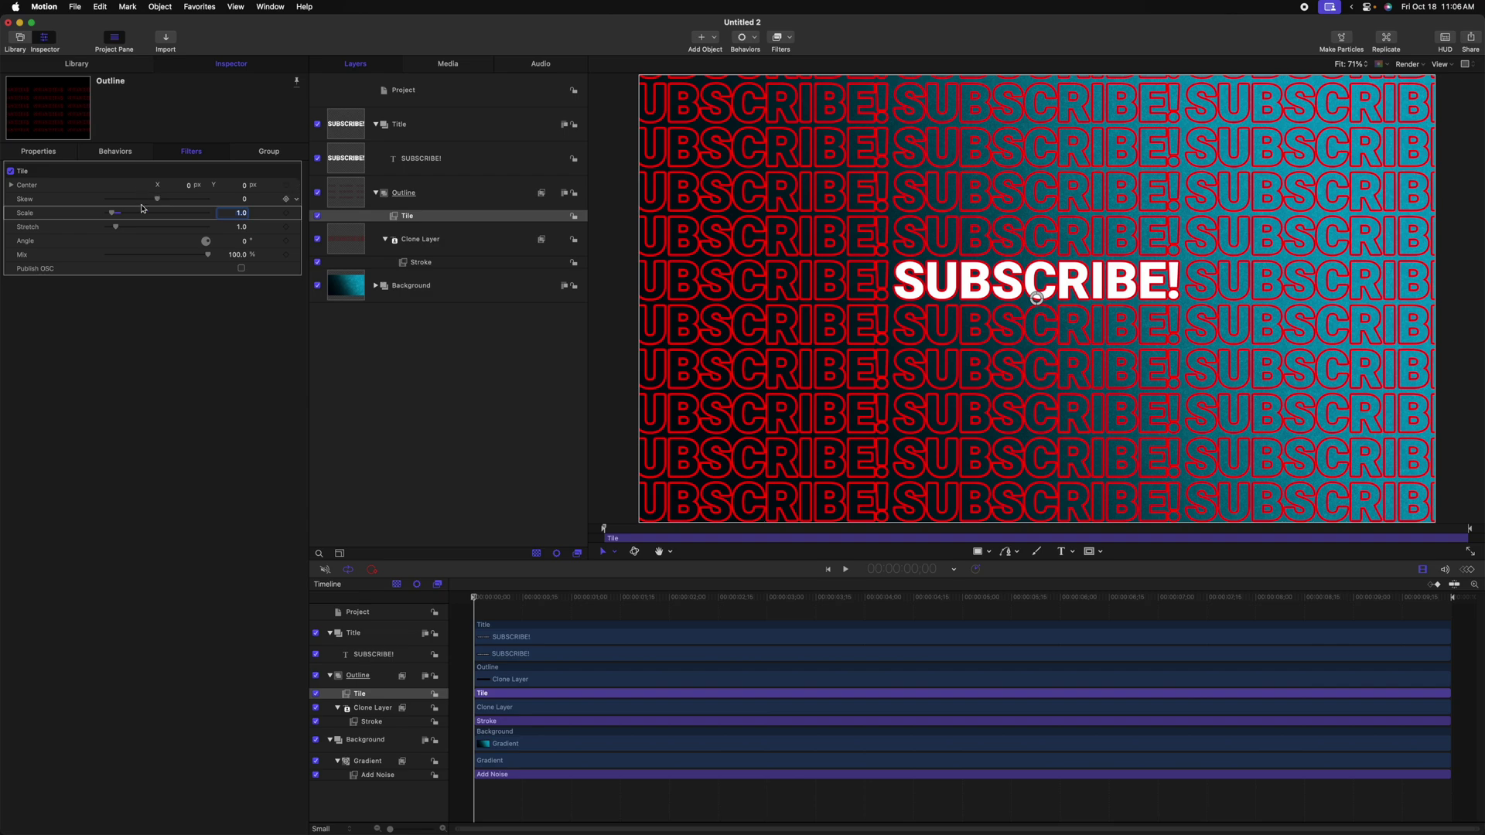
{"action": "left_click_drag", "start_coordinate": [154, 204], "coordinate": [162, 201]}
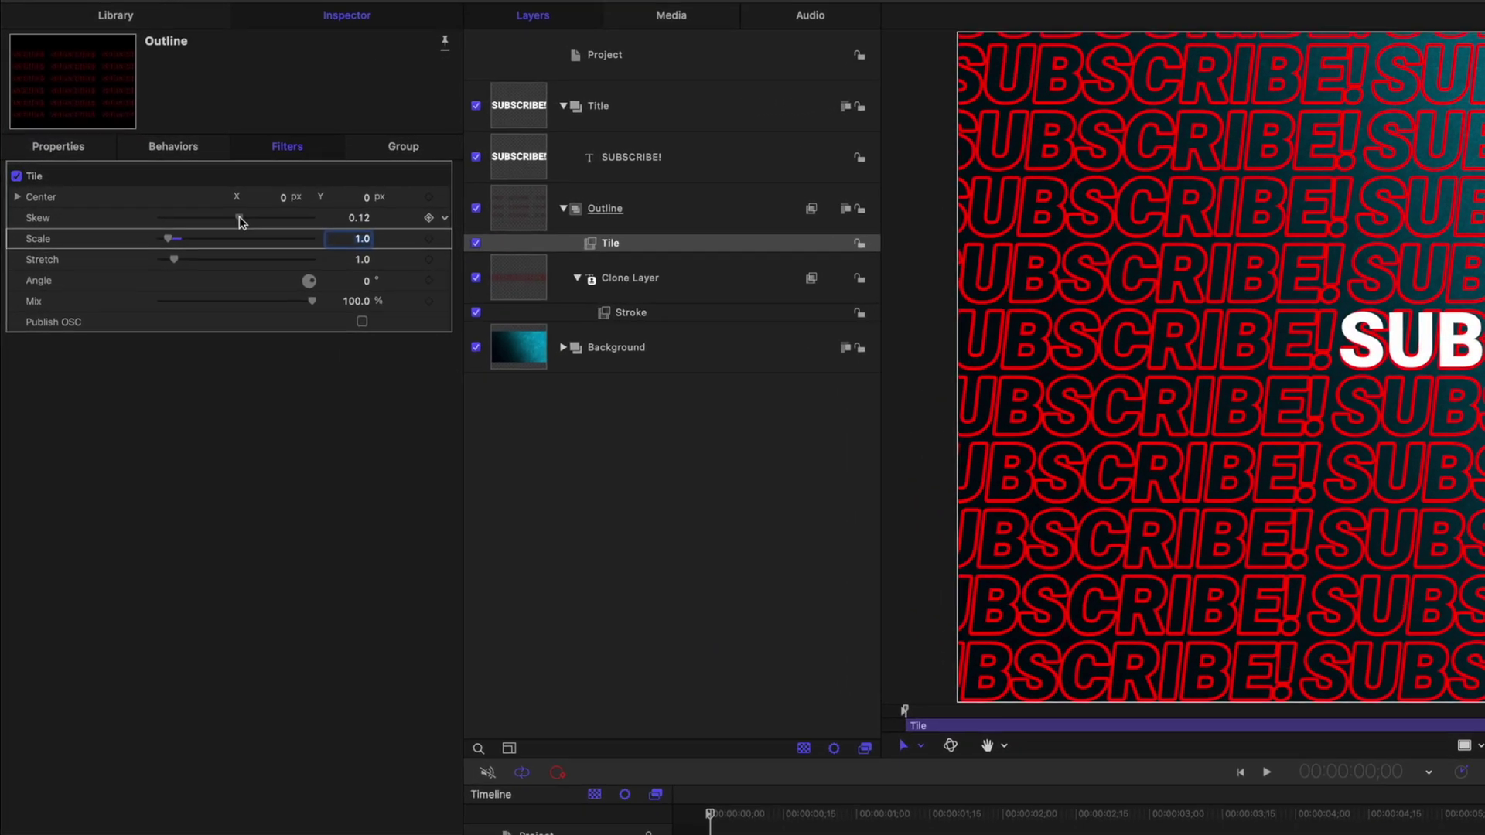
{"action": "left_click_drag", "start_coordinate": [247, 223], "coordinate": [247, 224]}
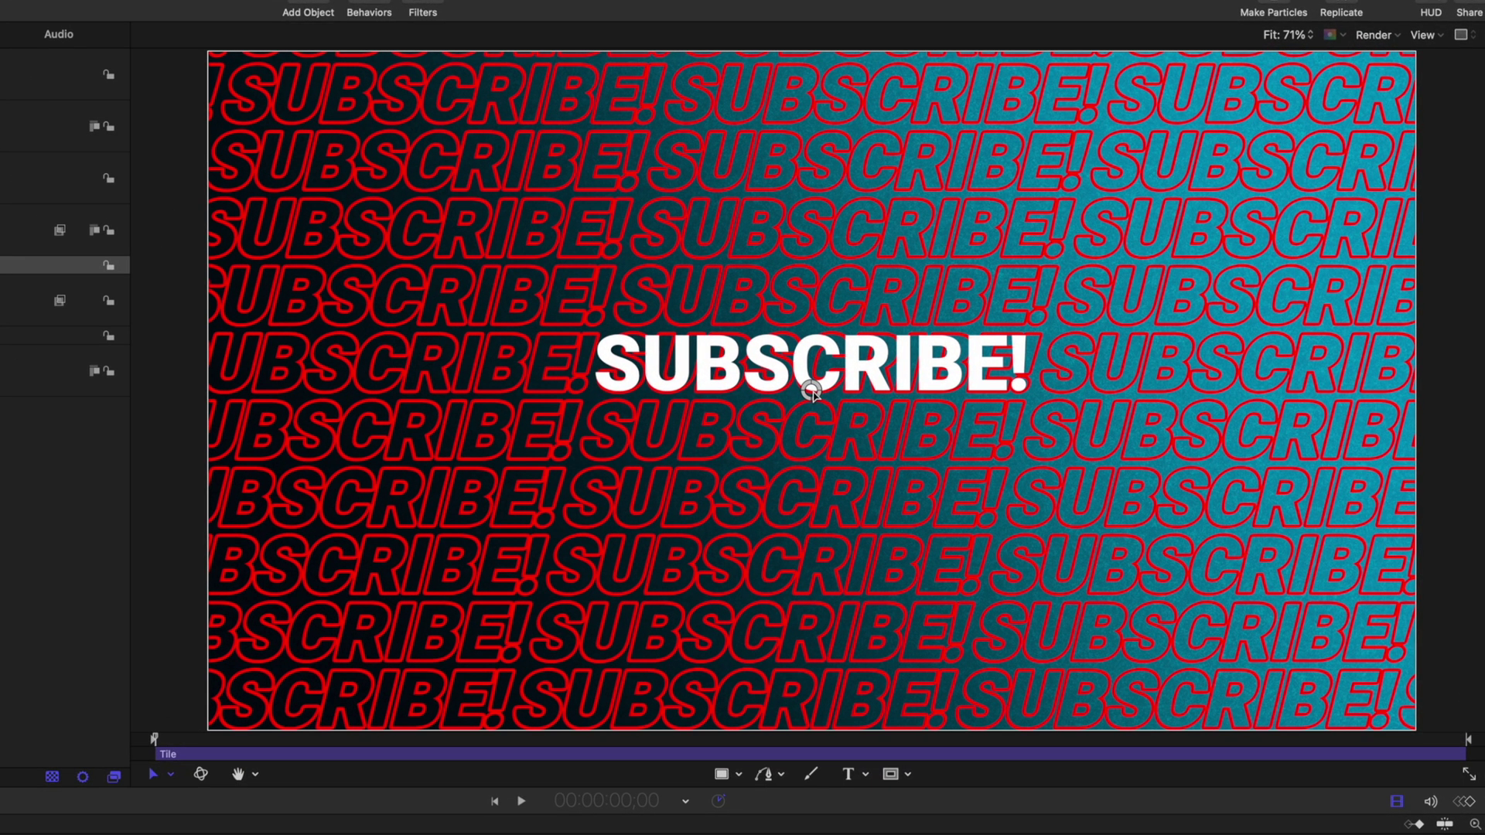
{"action": "left_click_drag", "start_coordinate": [811, 393], "coordinate": [987, 426]}
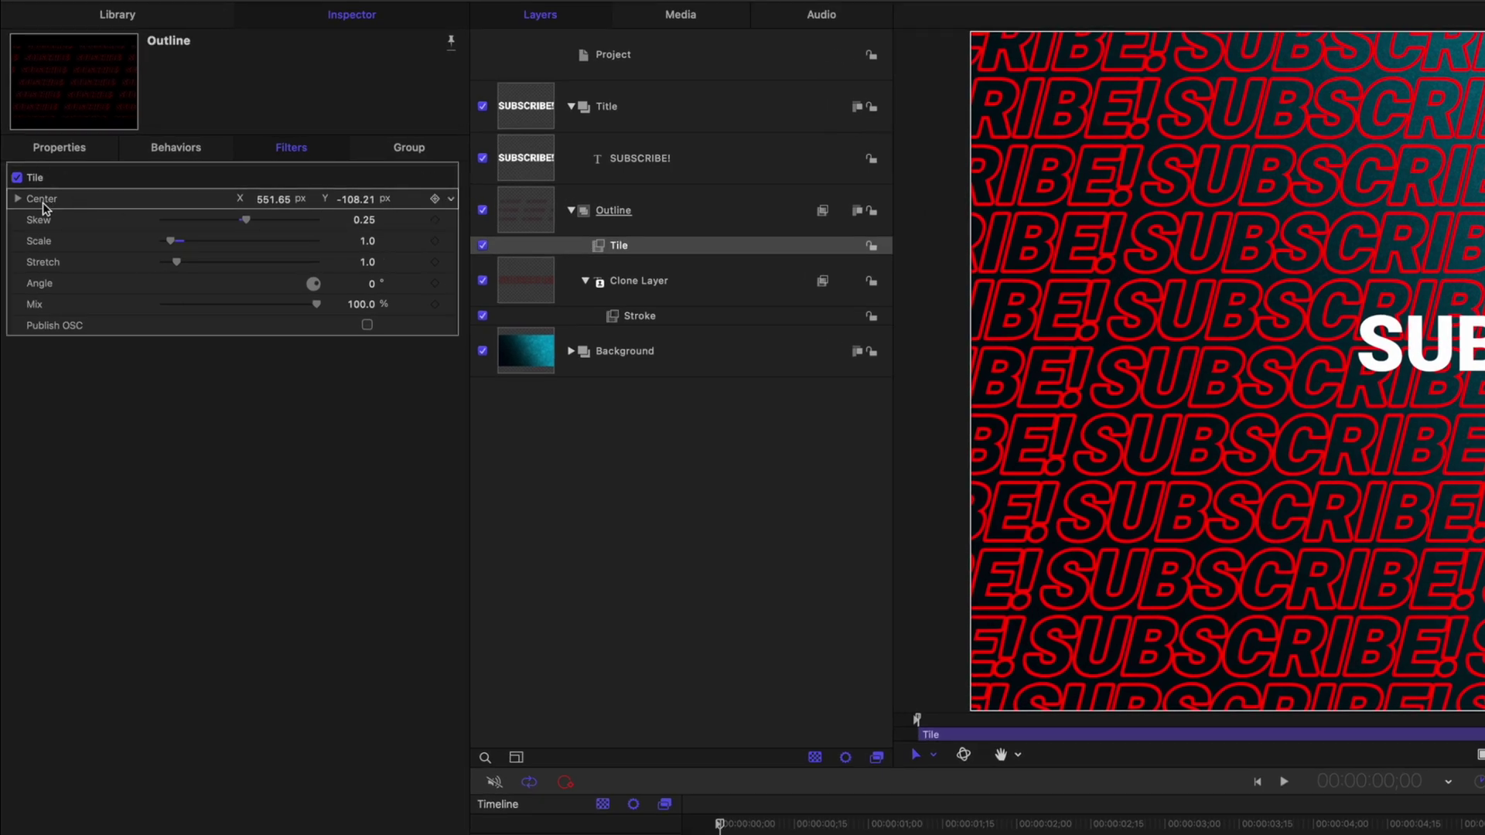
Step: Add a Rate behavior to the Tile Center at rate 0.01 and preview the drift
{"action": "left_click", "coordinate": [453, 201]}
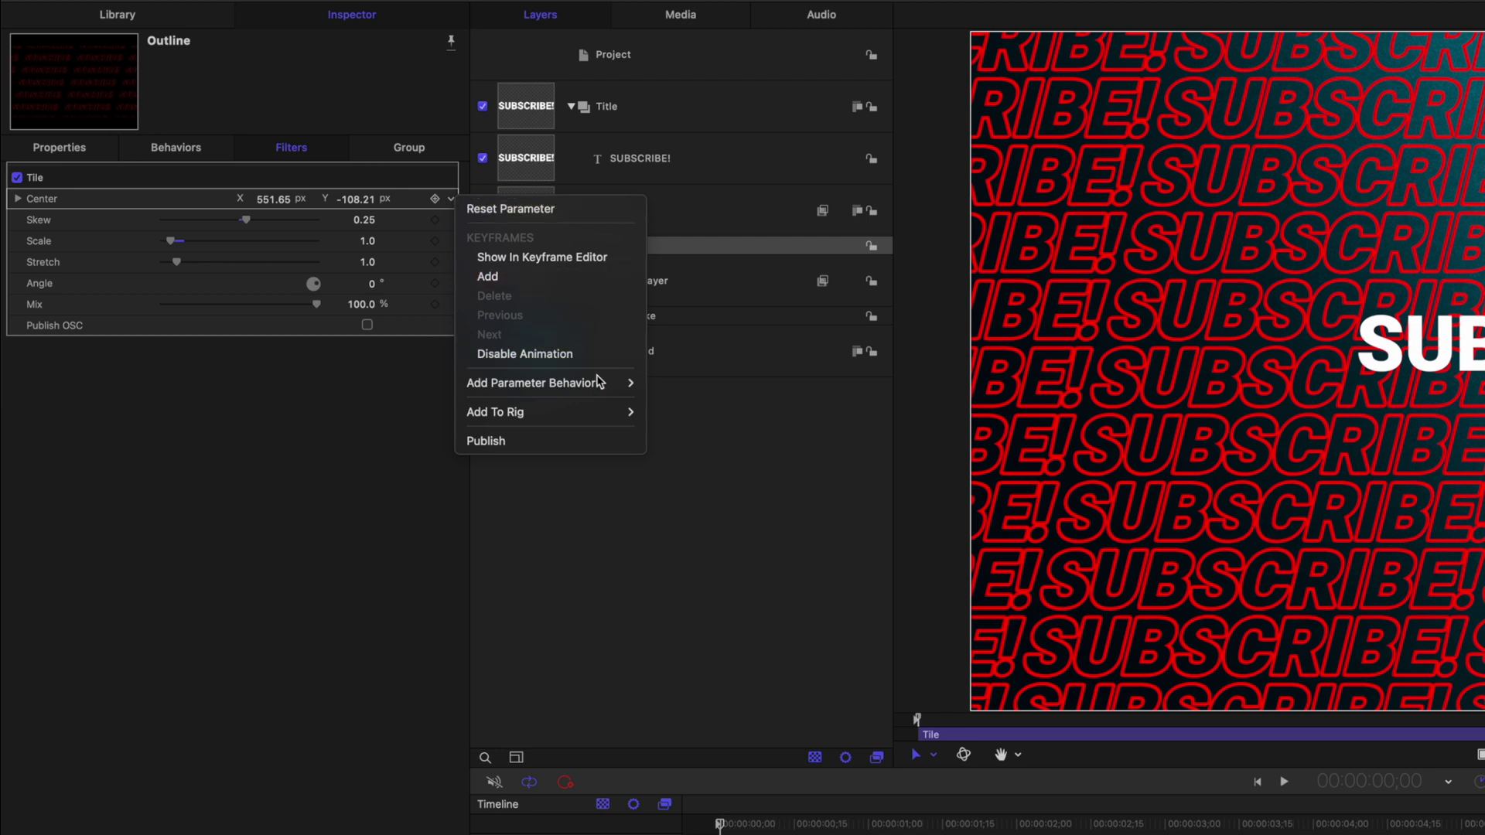
{"action": "mouse_move", "coordinate": [602, 391]}
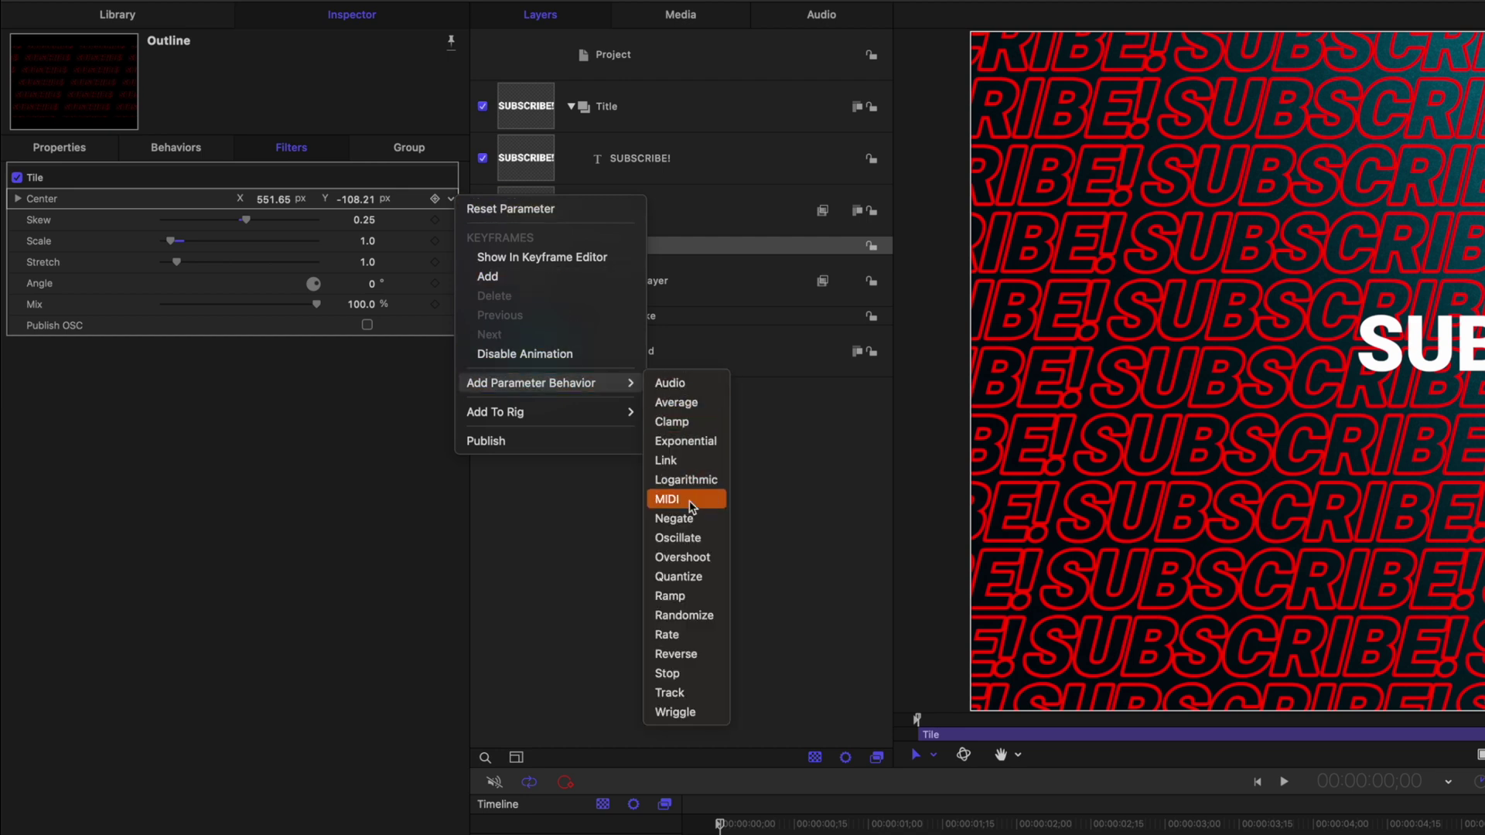
{"action": "left_click", "coordinate": [691, 635]}
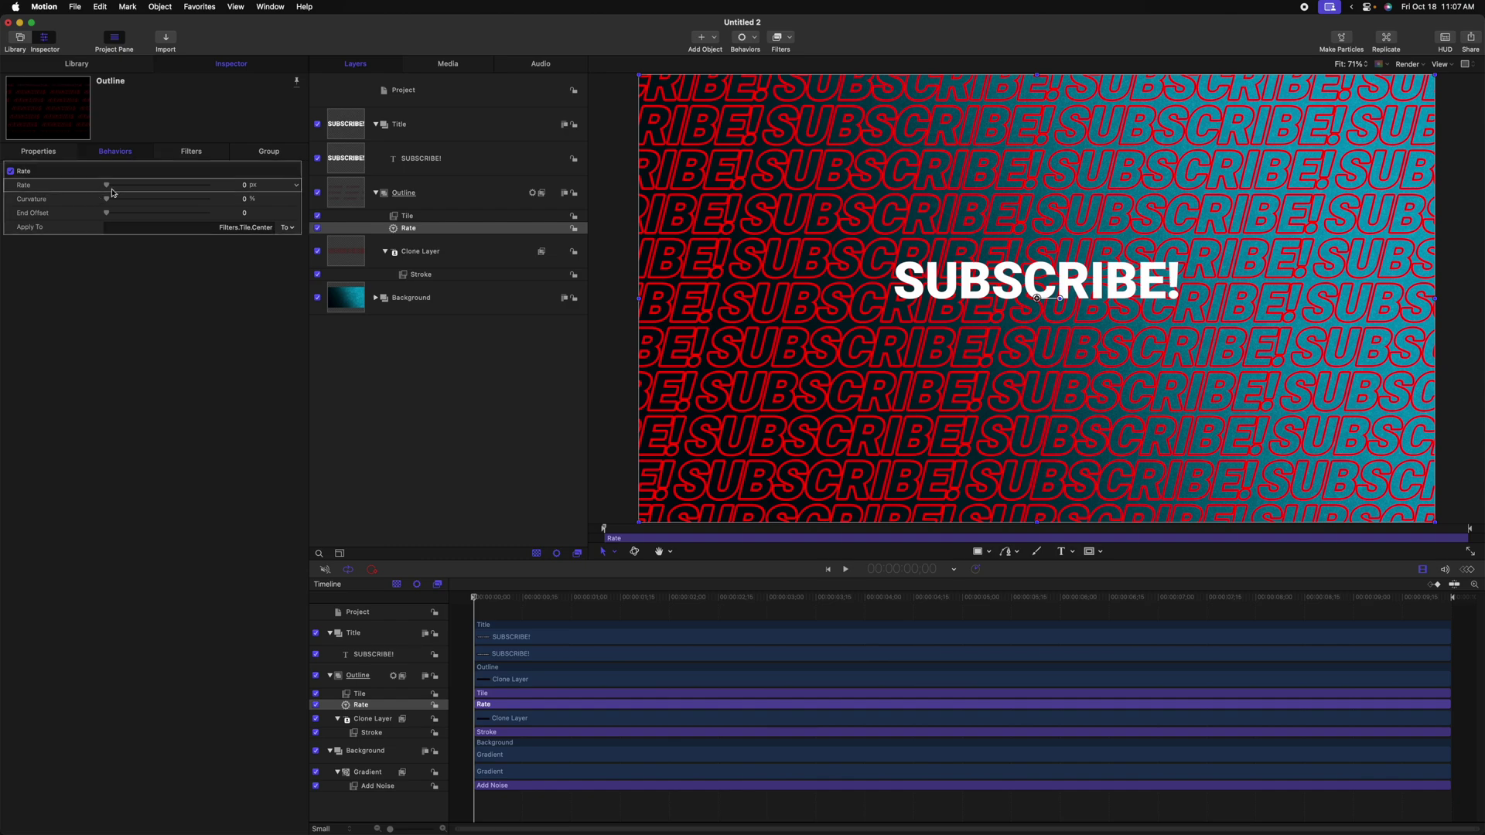
{"action": "left_click_drag", "start_coordinate": [162, 178], "coordinate": [207, 180]}
{"action": "key", "text": "space"}
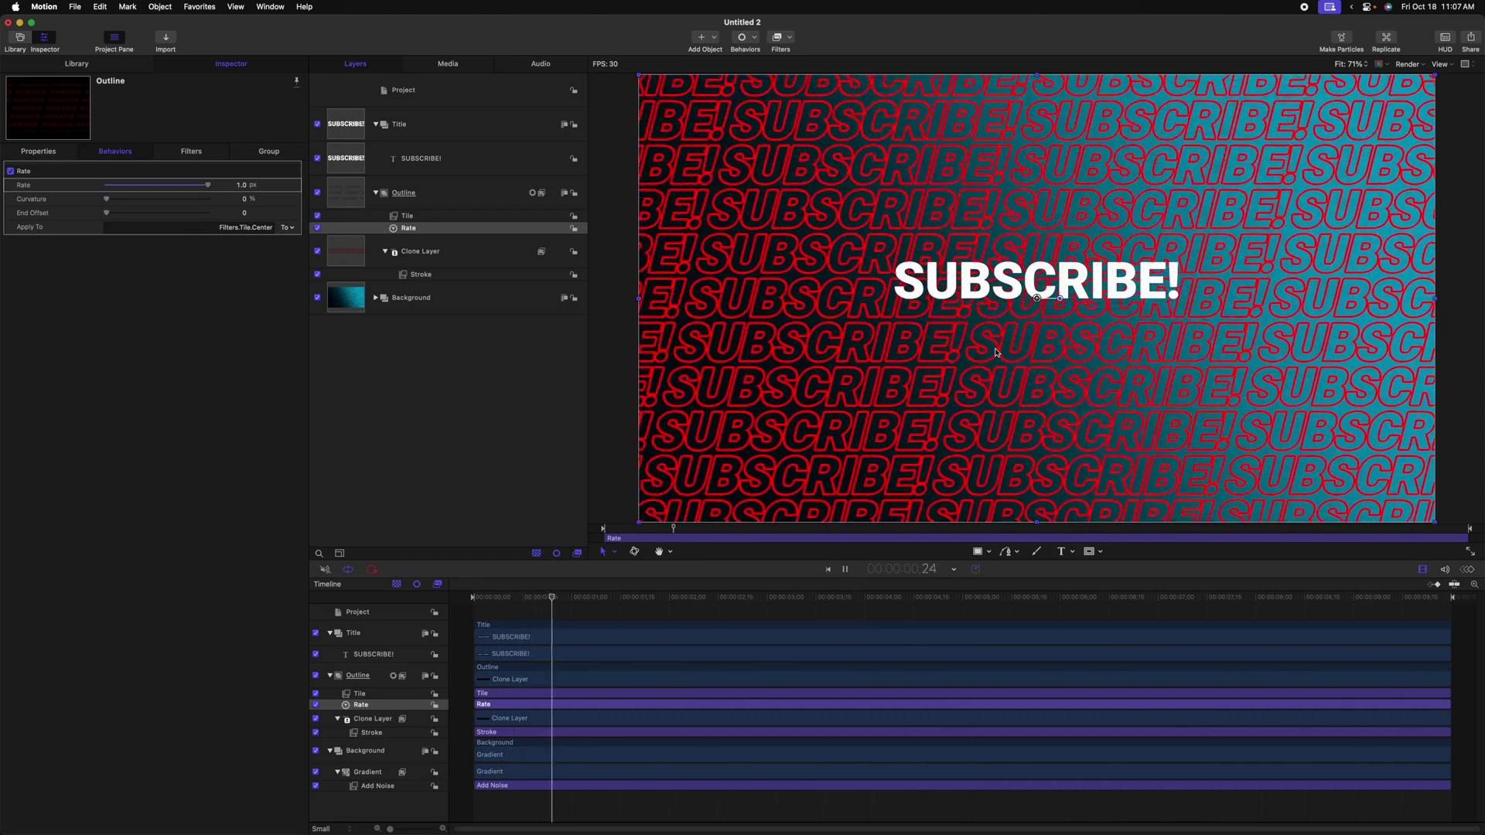
{"action": "left_click_drag", "start_coordinate": [208, 185], "coordinate": [157, 185]}
{"action": "left_click", "coordinate": [239, 186]}
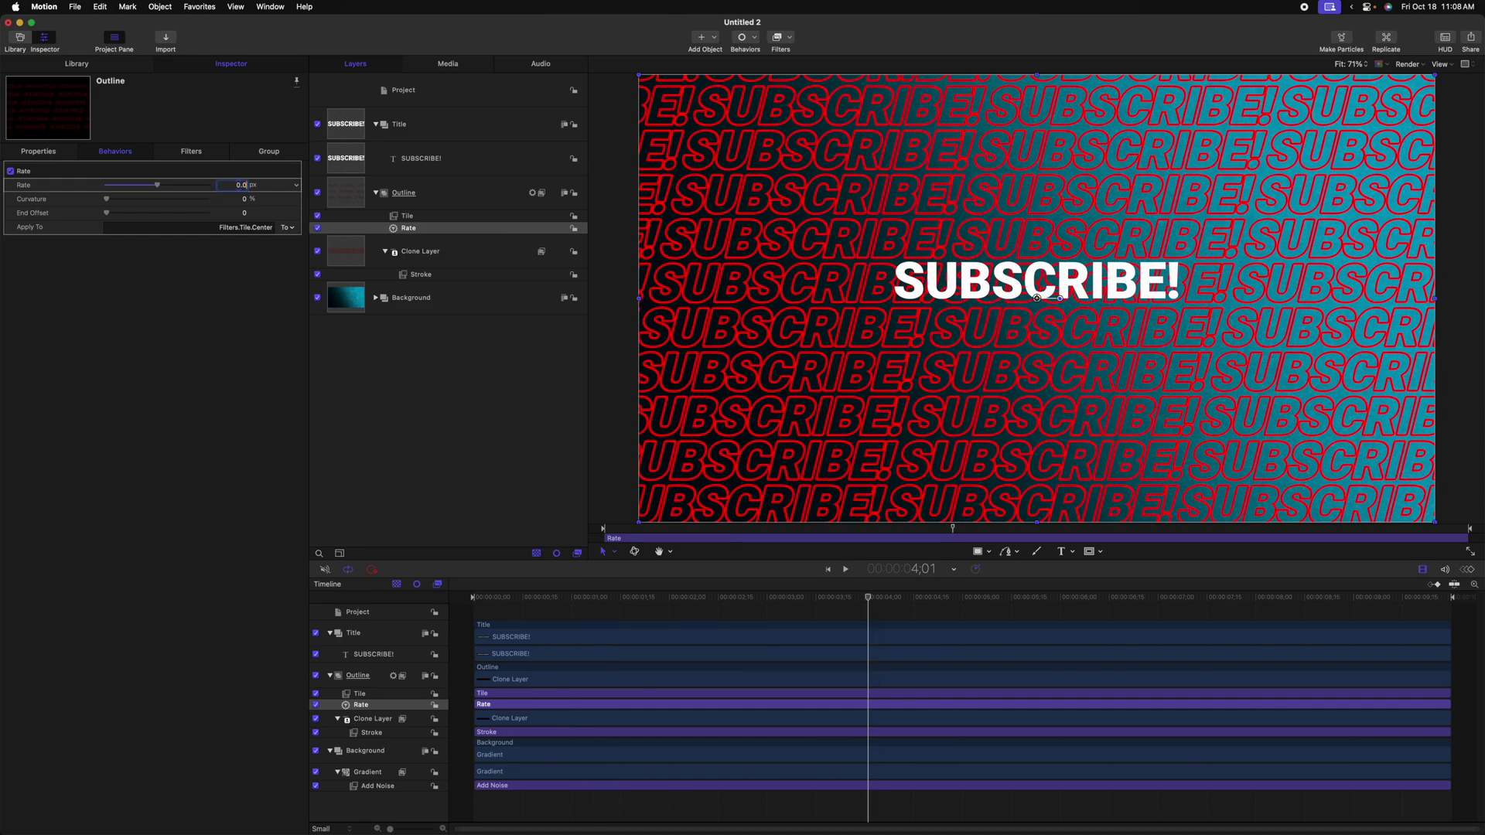
{"action": "type", "text": "0.01"}
{"action": "key", "text": "Return"}
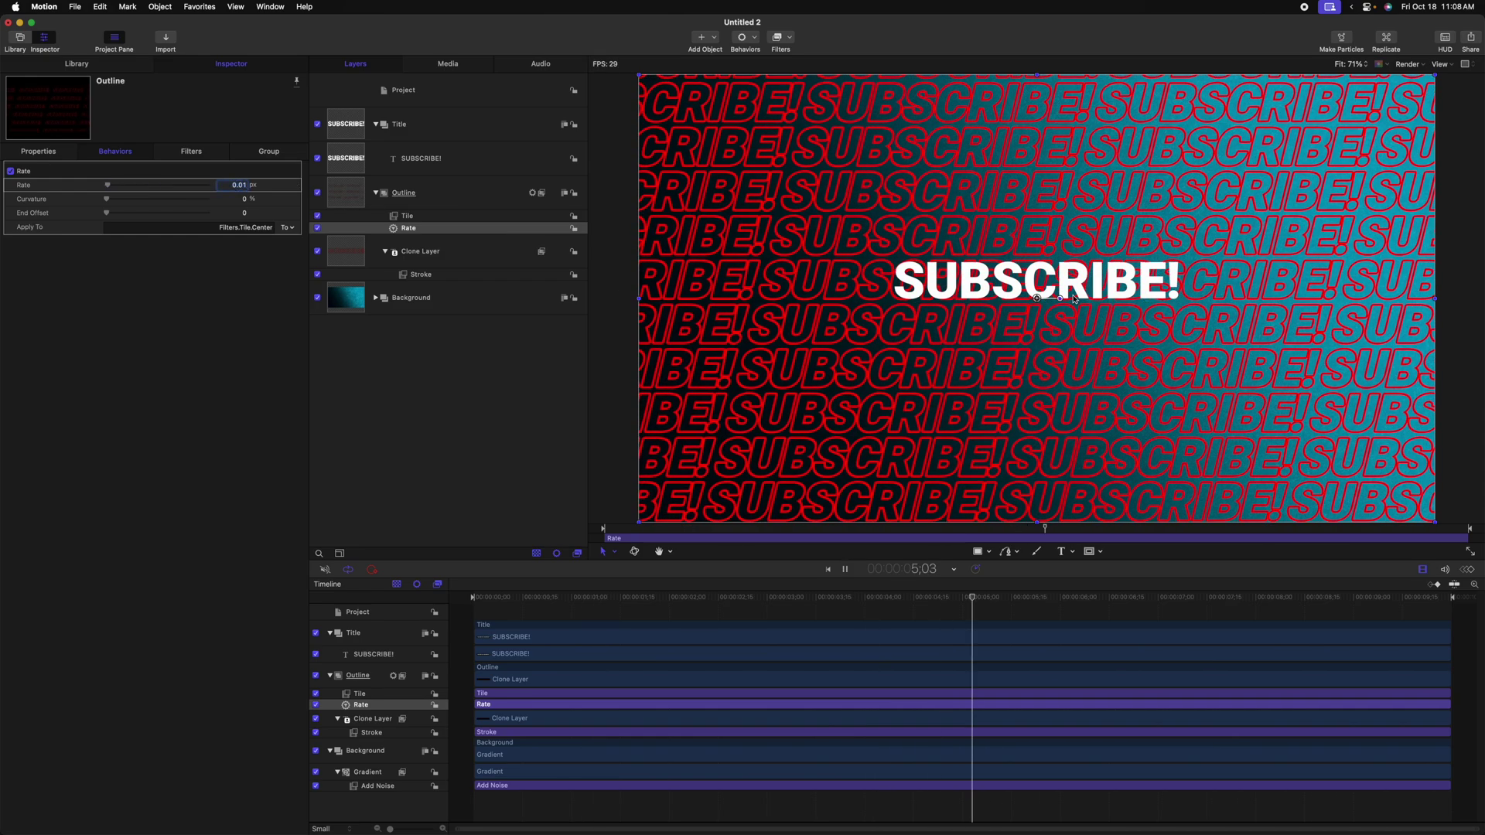
{"action": "key", "text": "space"}
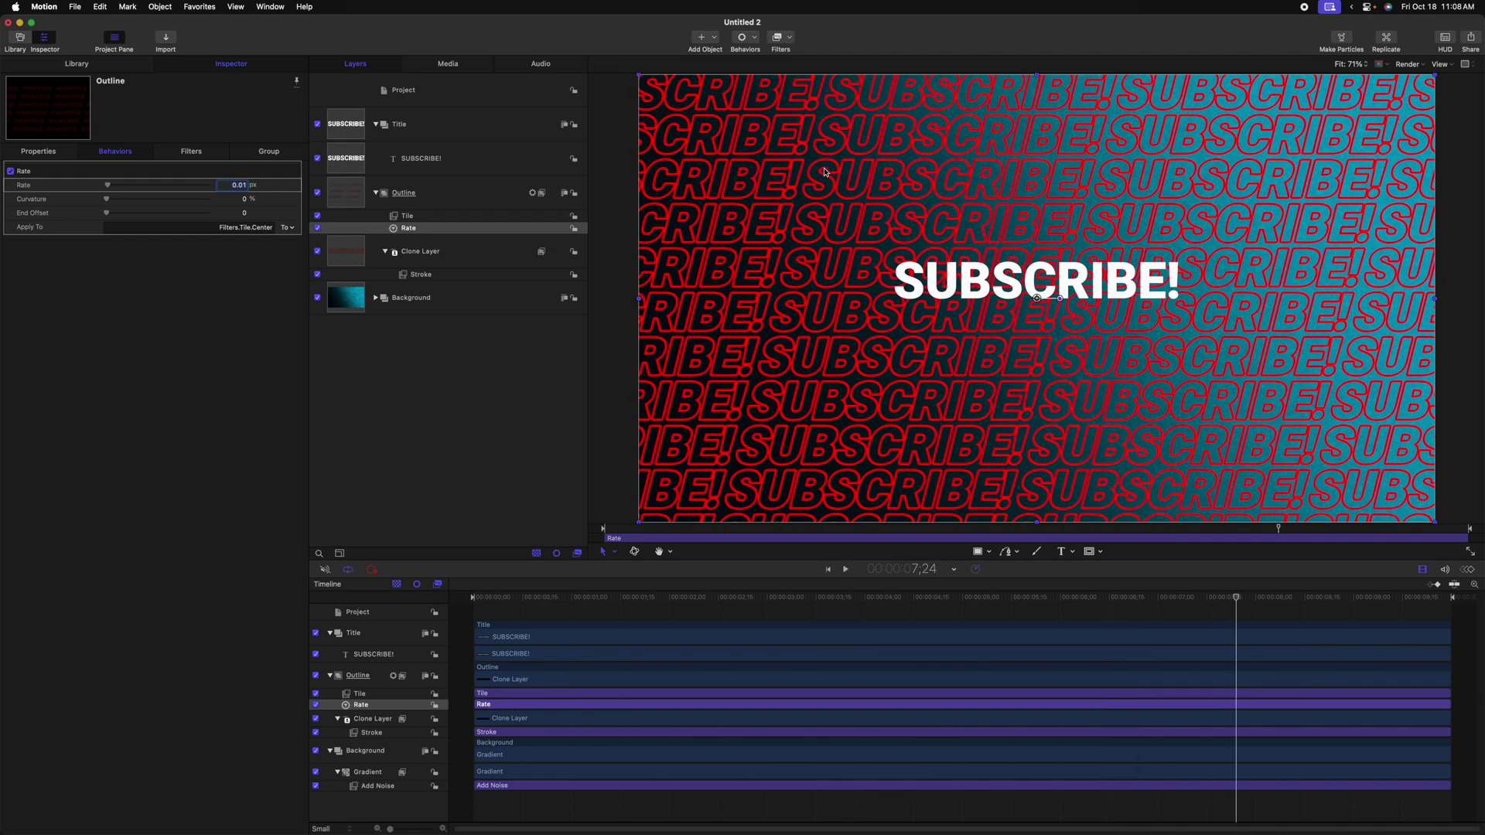
Step: Change the Clone Layer's Stroke filter colour to white
{"action": "left_click", "coordinate": [430, 229]}
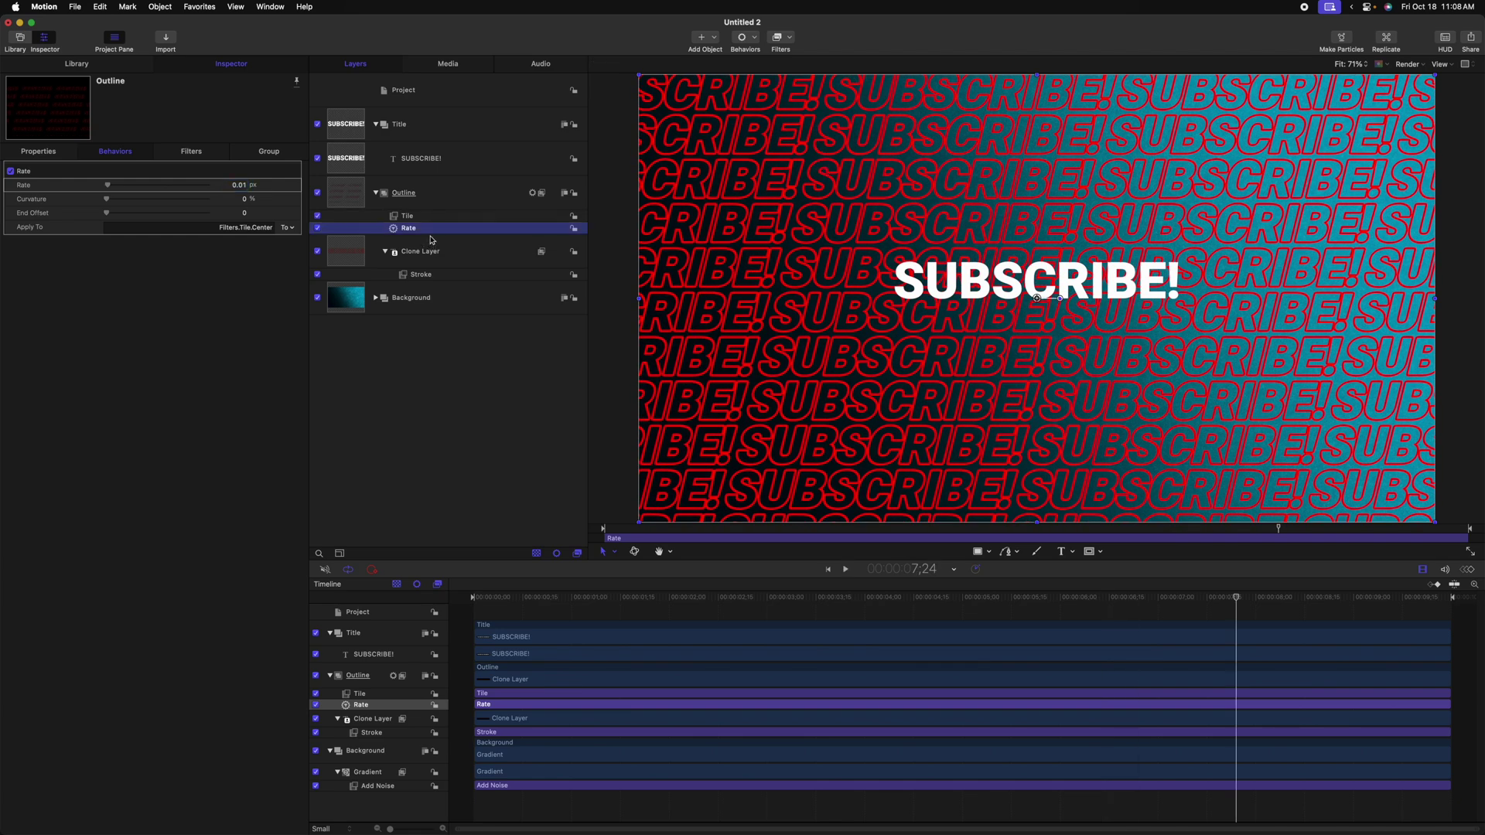
{"action": "left_click", "coordinate": [436, 276]}
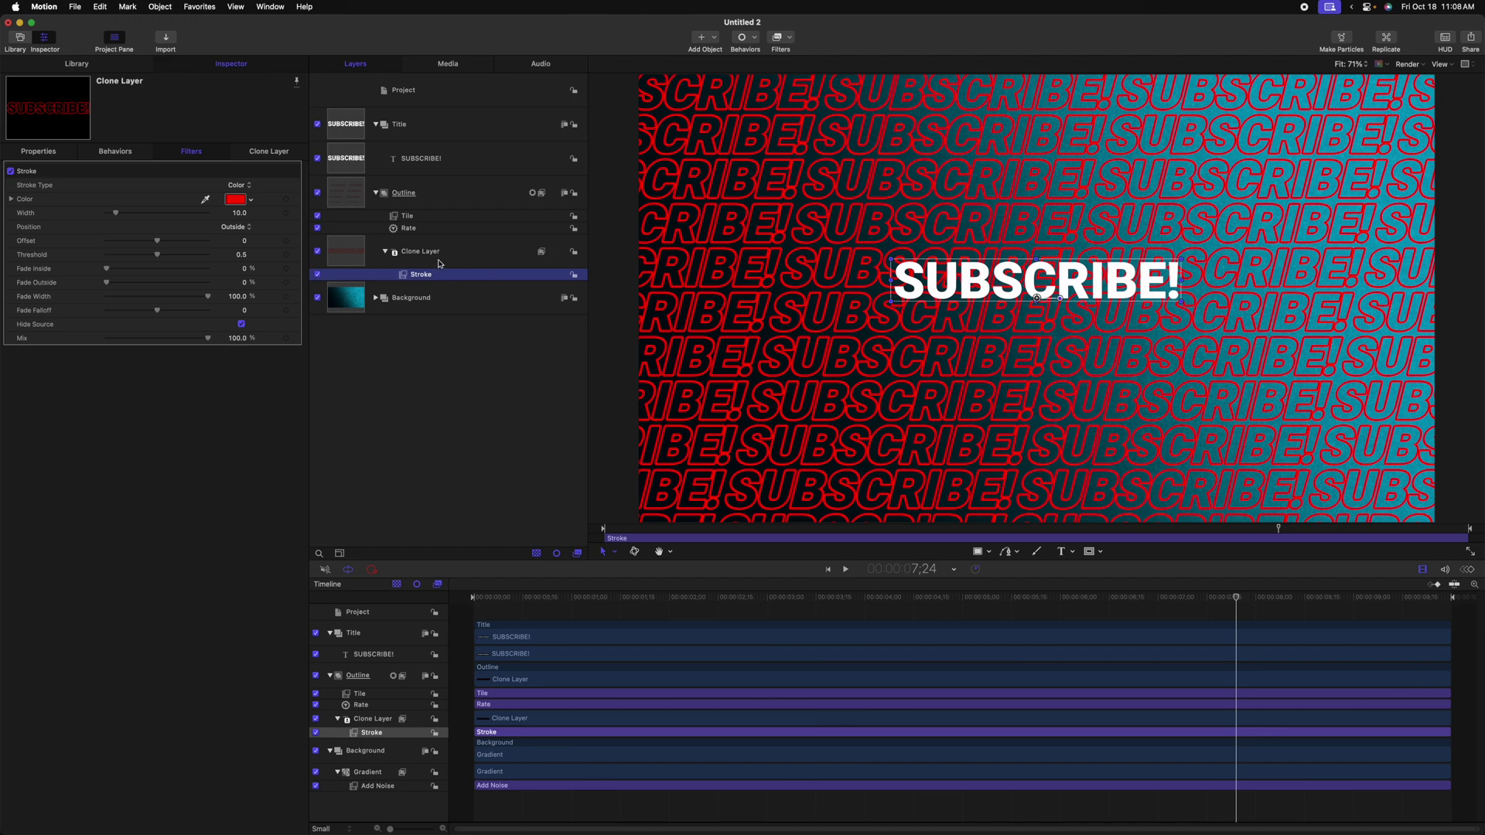
{"action": "left_click", "coordinate": [232, 201]}
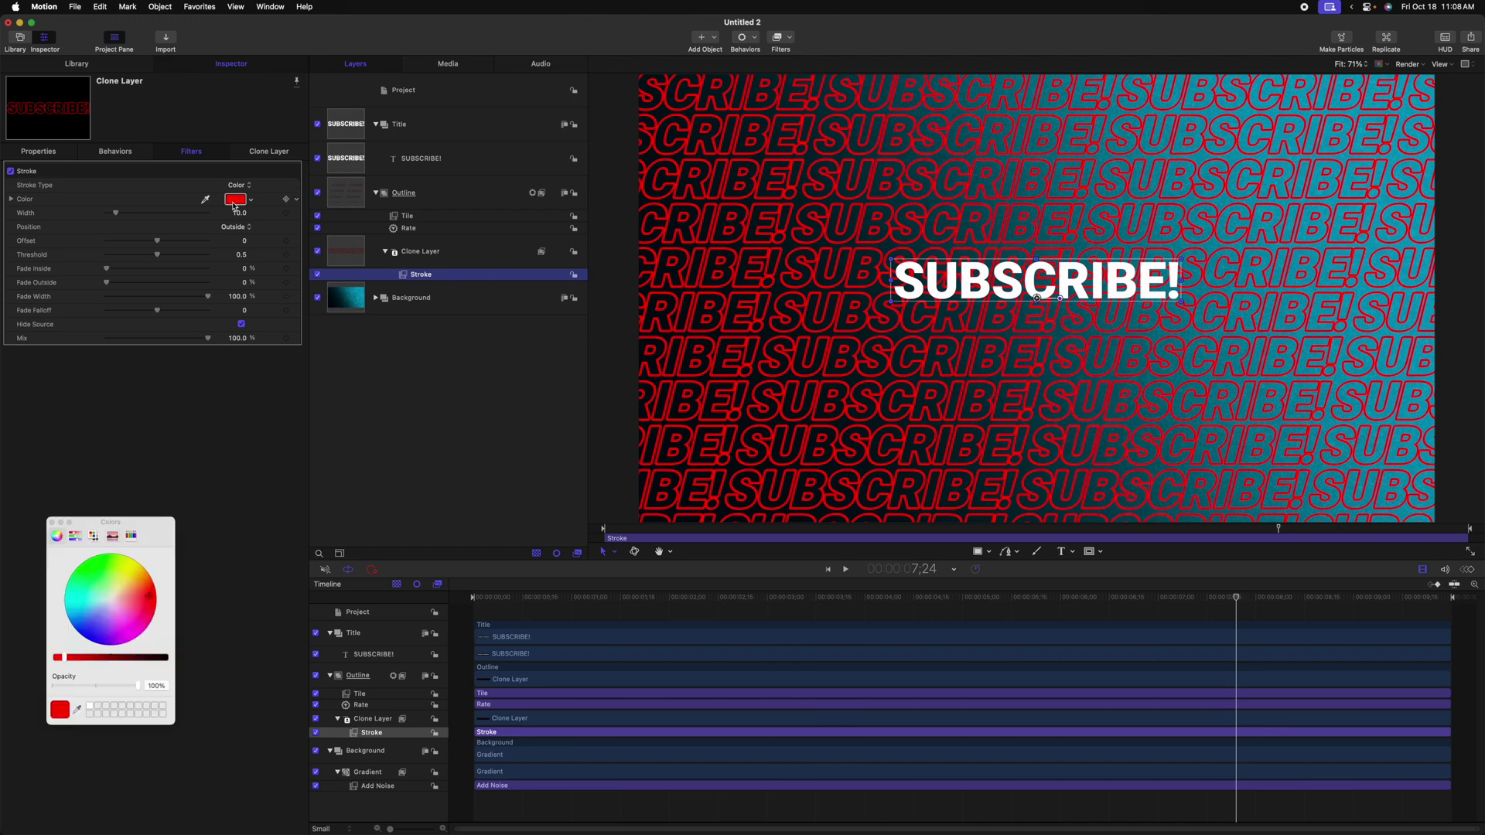
{"action": "left_click", "coordinate": [89, 707]}
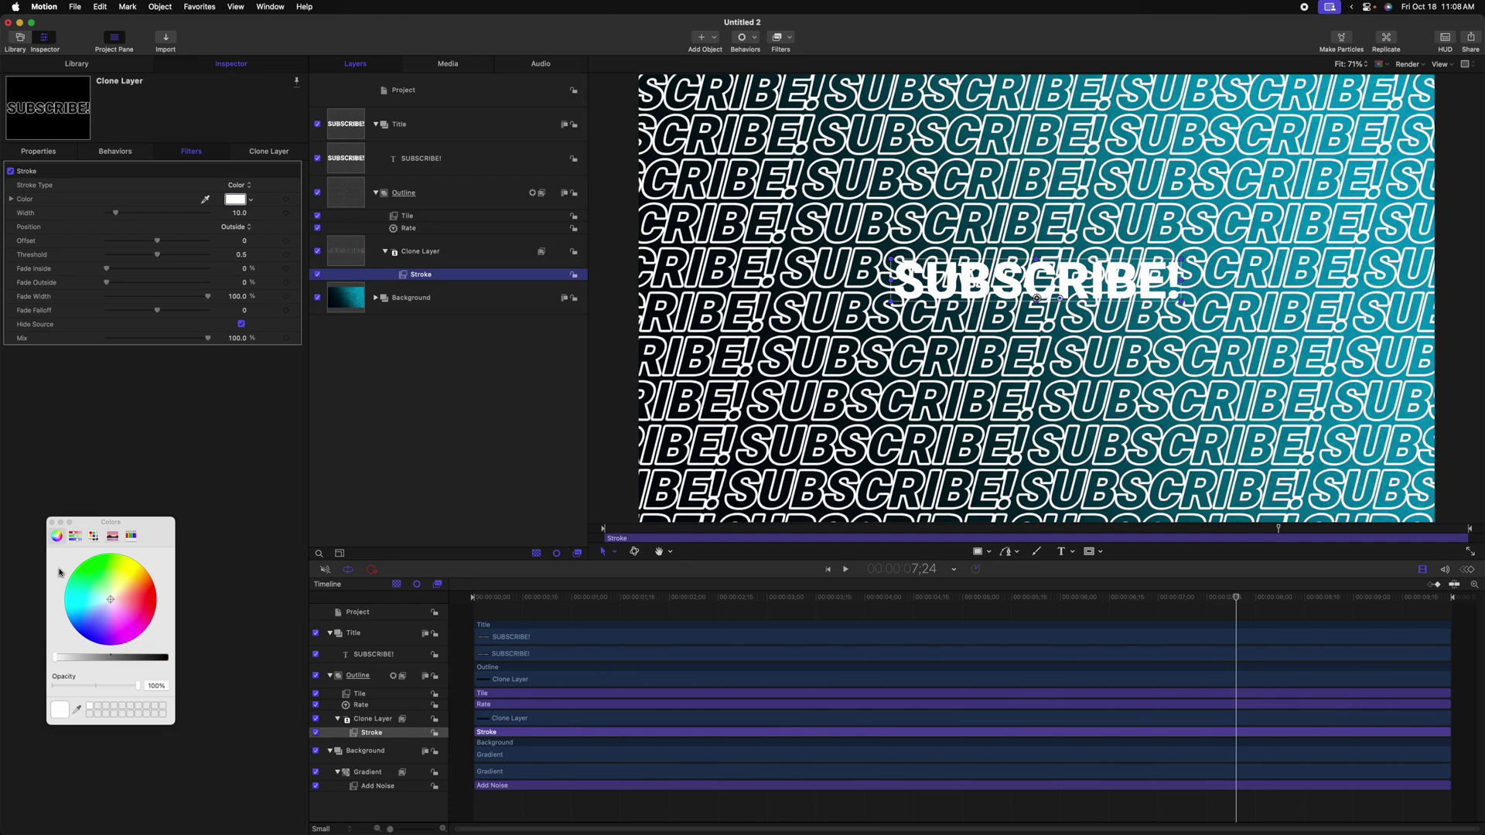
{"action": "left_click", "coordinate": [51, 523]}
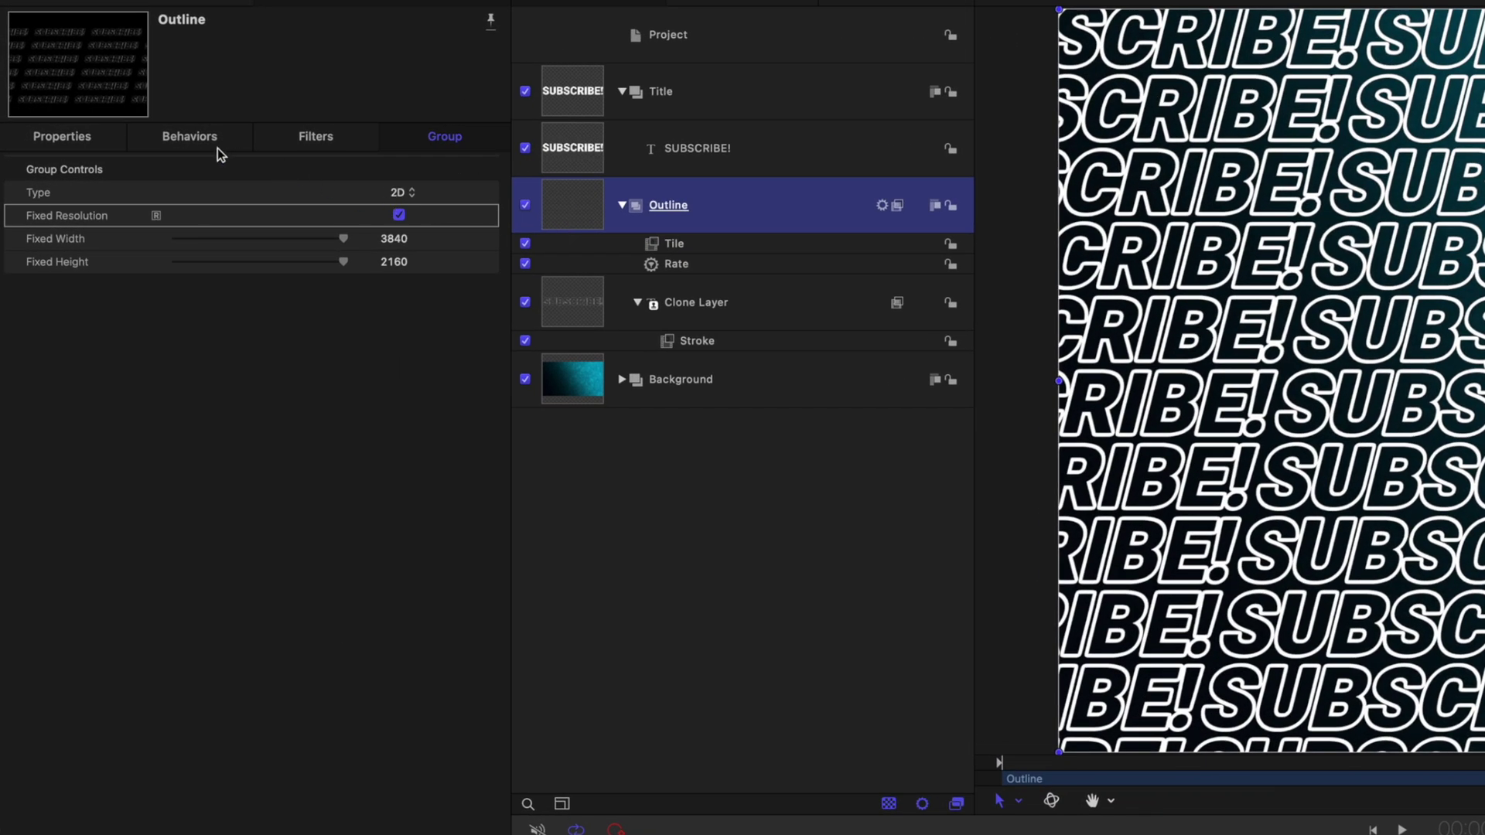
Step: Set the Outline group's blend mode to Overlay
{"action": "left_click", "coordinate": [99, 130]}
{"action": "left_click", "coordinate": [99, 138]}
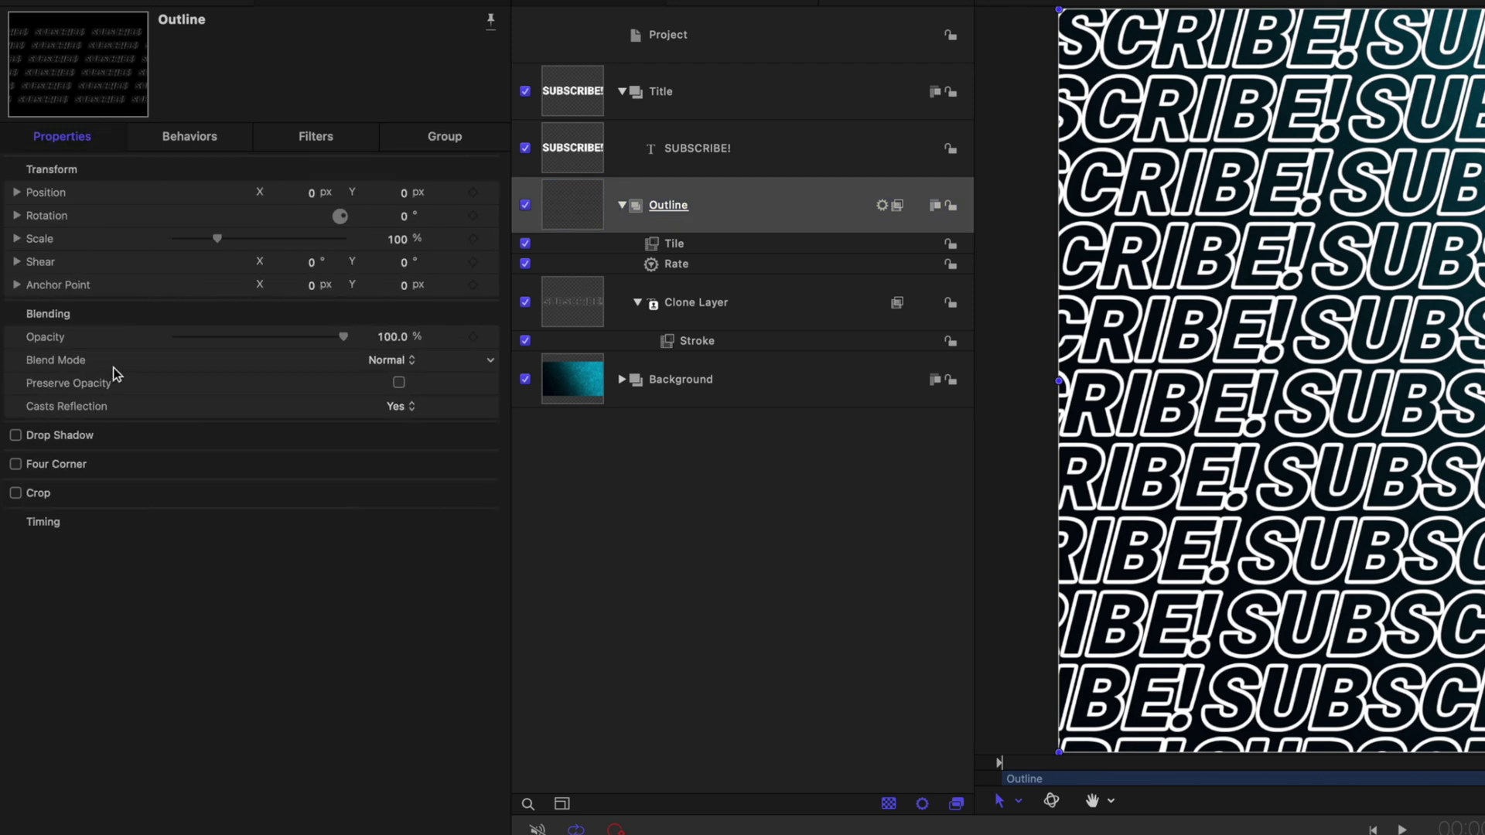
{"action": "left_click", "coordinate": [393, 361]}
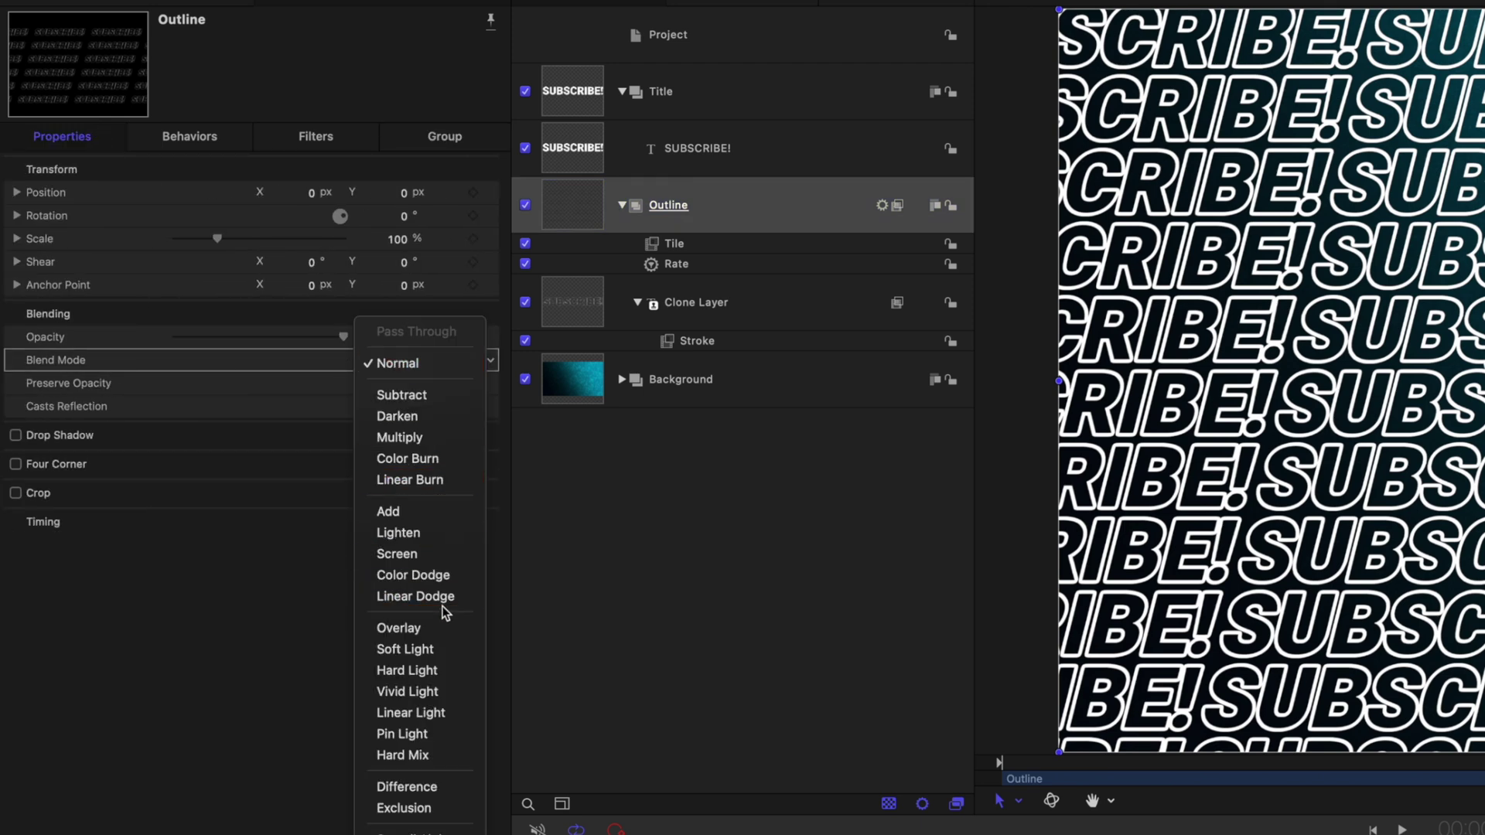
{"action": "left_click", "coordinate": [442, 626]}
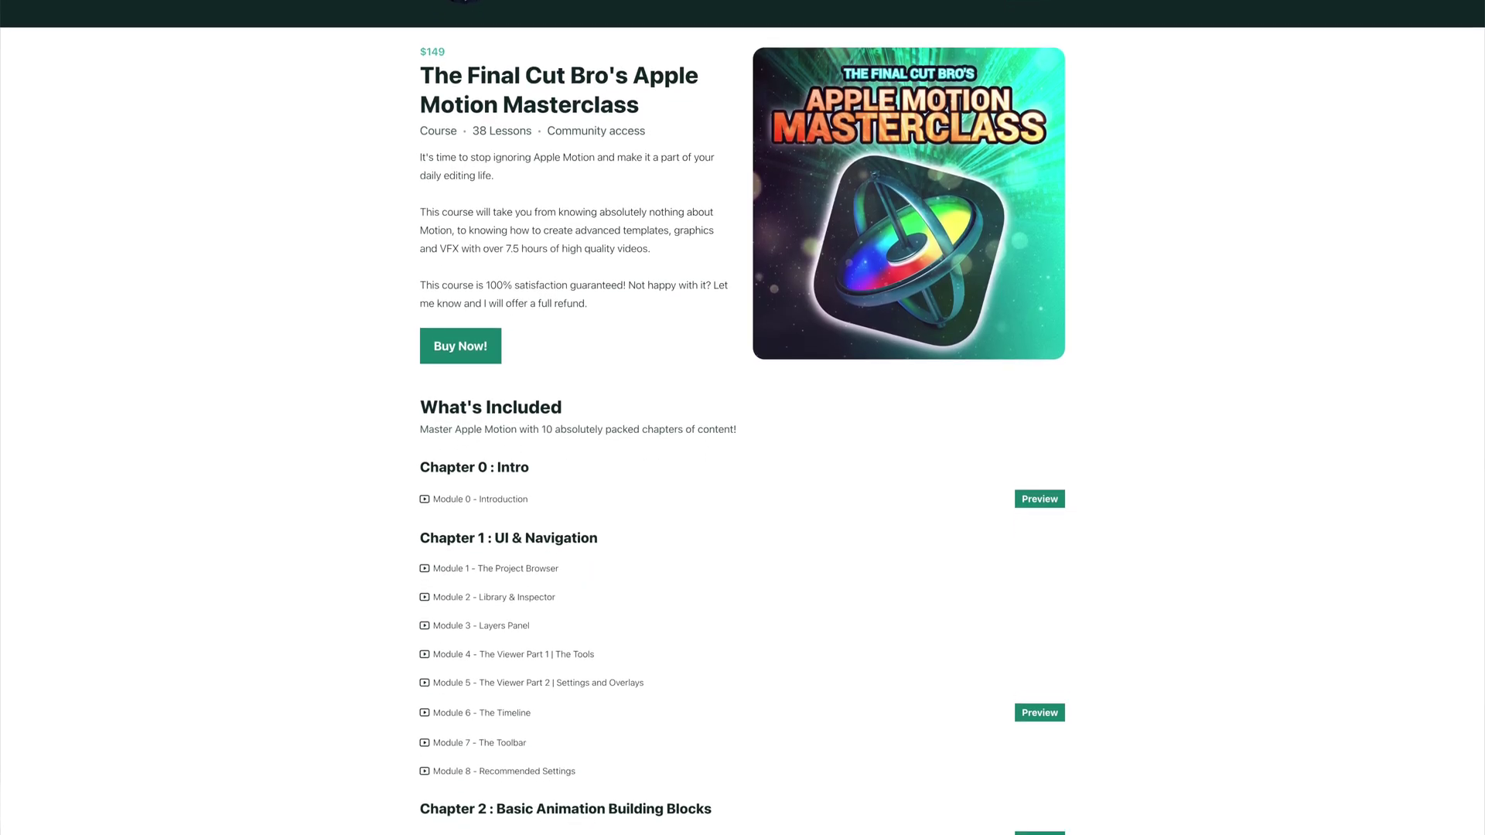
Step: Scroll the Apple Motion Masterclass page down to the bonus videos and members-only livestreams
{"action": "scroll", "coordinate": [742, 417], "scroll_direction": "down", "scroll_amount": 5}
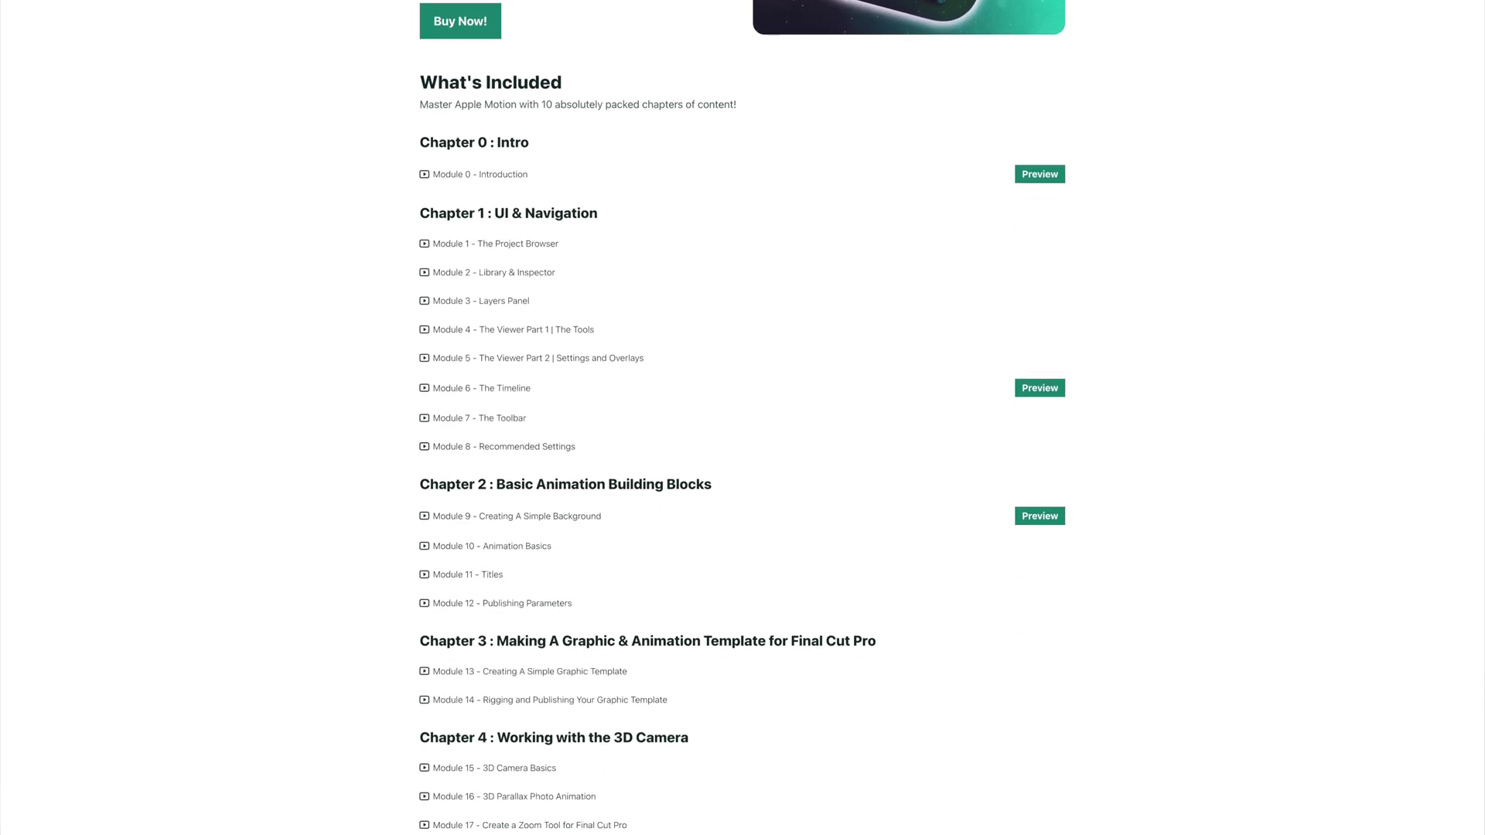
{"action": "scroll", "coordinate": [742, 417], "scroll_direction": "down", "scroll_amount": 6}
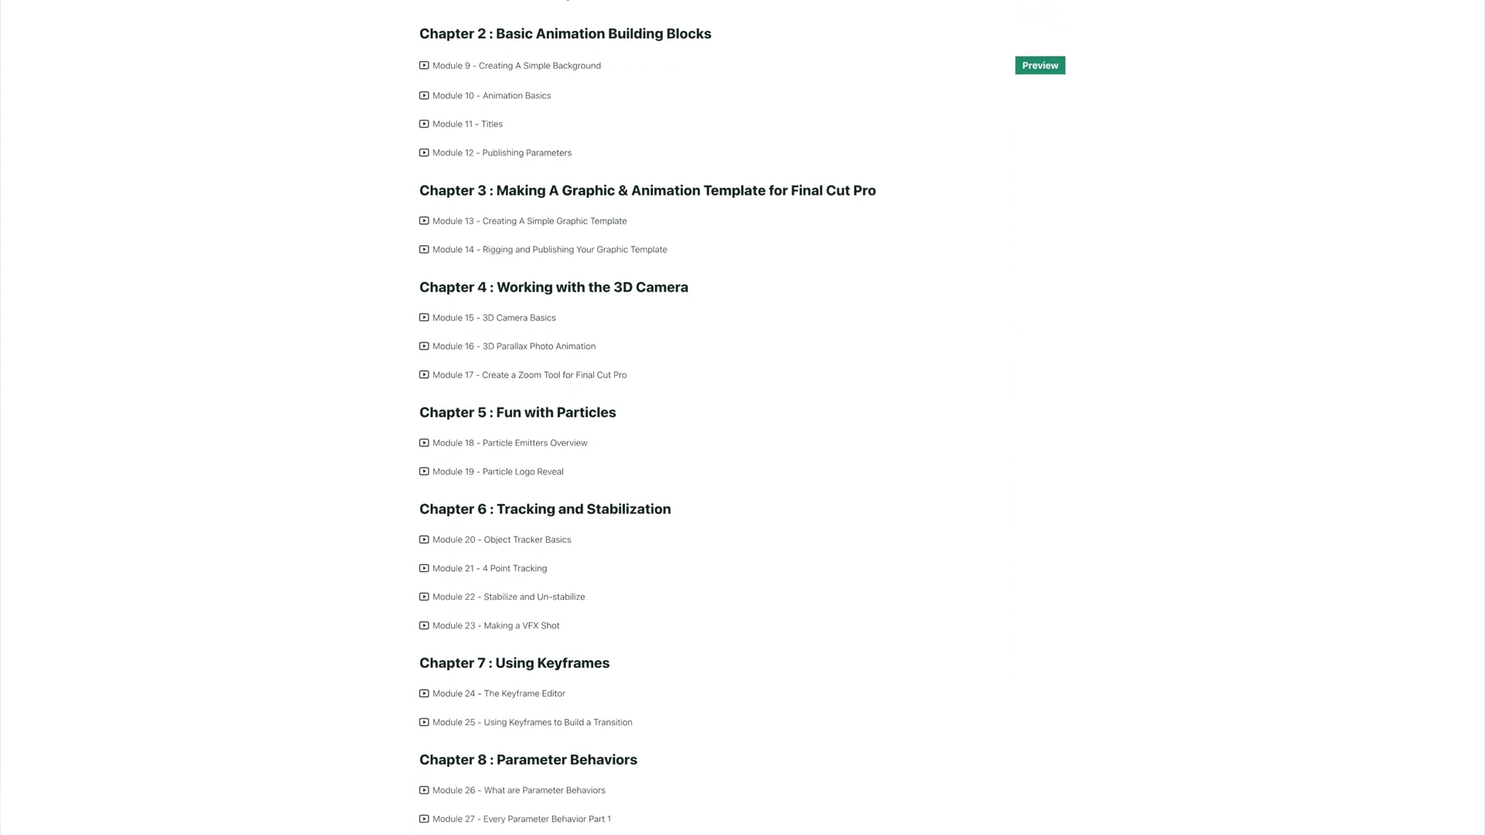
{"action": "scroll", "coordinate": [742, 418], "scroll_direction": "down", "scroll_amount": 4}
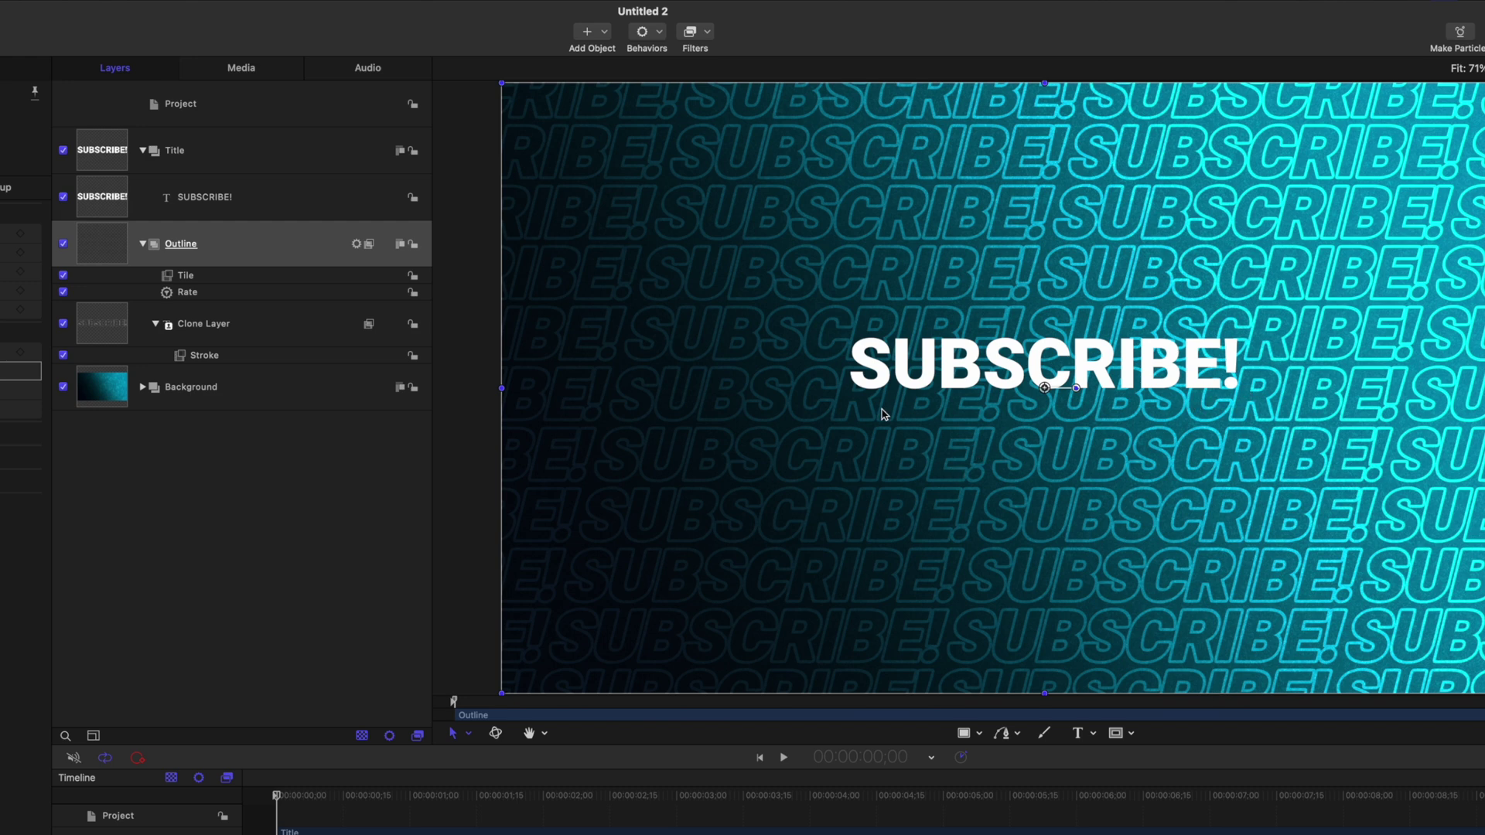
Step: Add a Gradient Blur to the Outline group running from lower-left to upper-right
{"action": "left_click", "coordinate": [217, 239]}
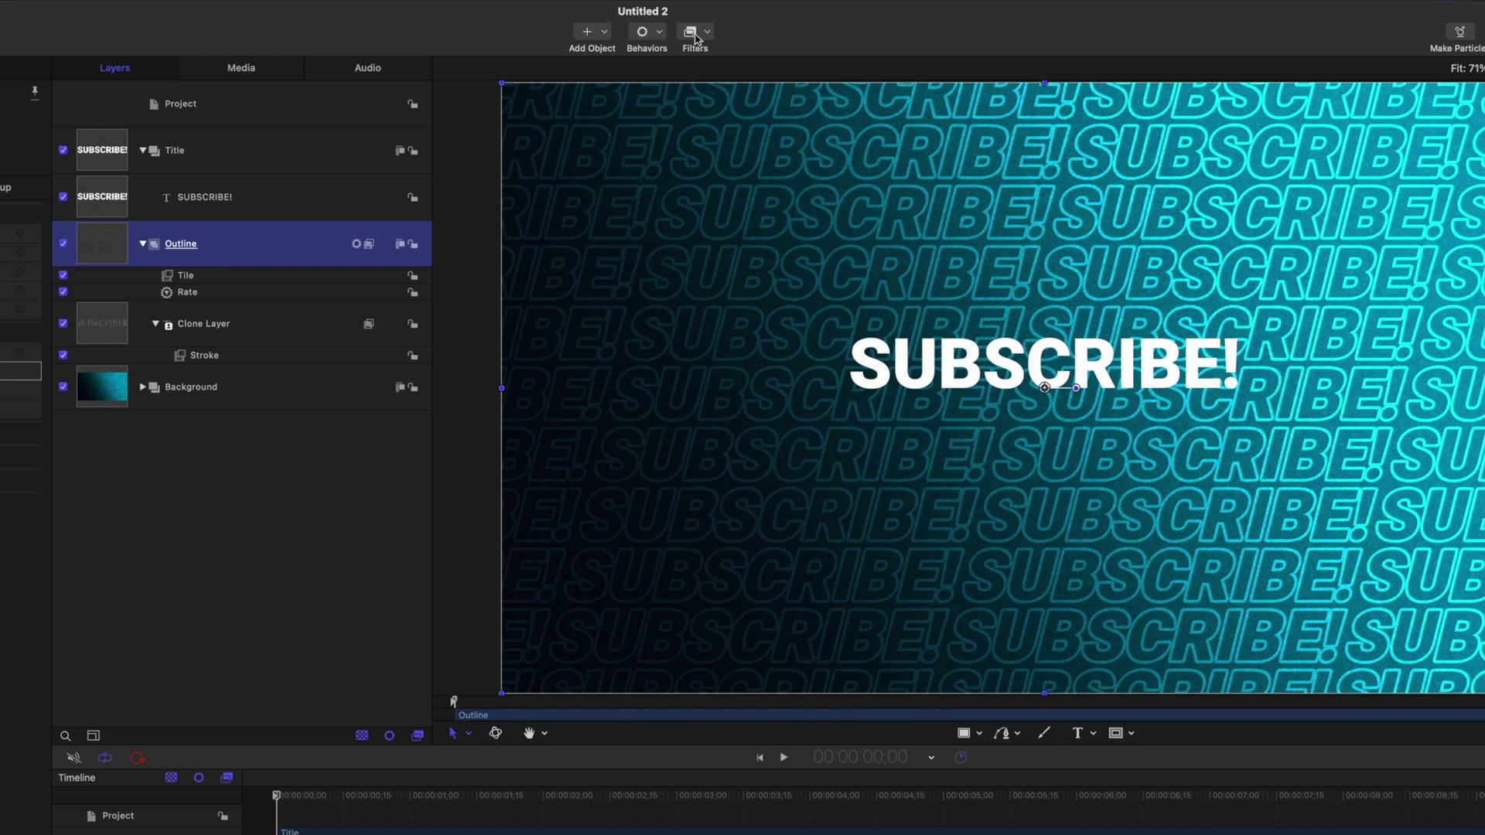
{"action": "left_click", "coordinate": [695, 37]}
{"action": "mouse_move", "coordinate": [720, 83]}
{"action": "left_click", "coordinate": [903, 184]}
{"action": "left_click_drag", "start_coordinate": [502, 692], "coordinate": [781, 418]}
{"action": "left_click_drag", "start_coordinate": [1228, 283], "coordinate": [1283, 186]}
{"action": "left_click_drag", "start_coordinate": [780, 418], "coordinate": [561, 567]}
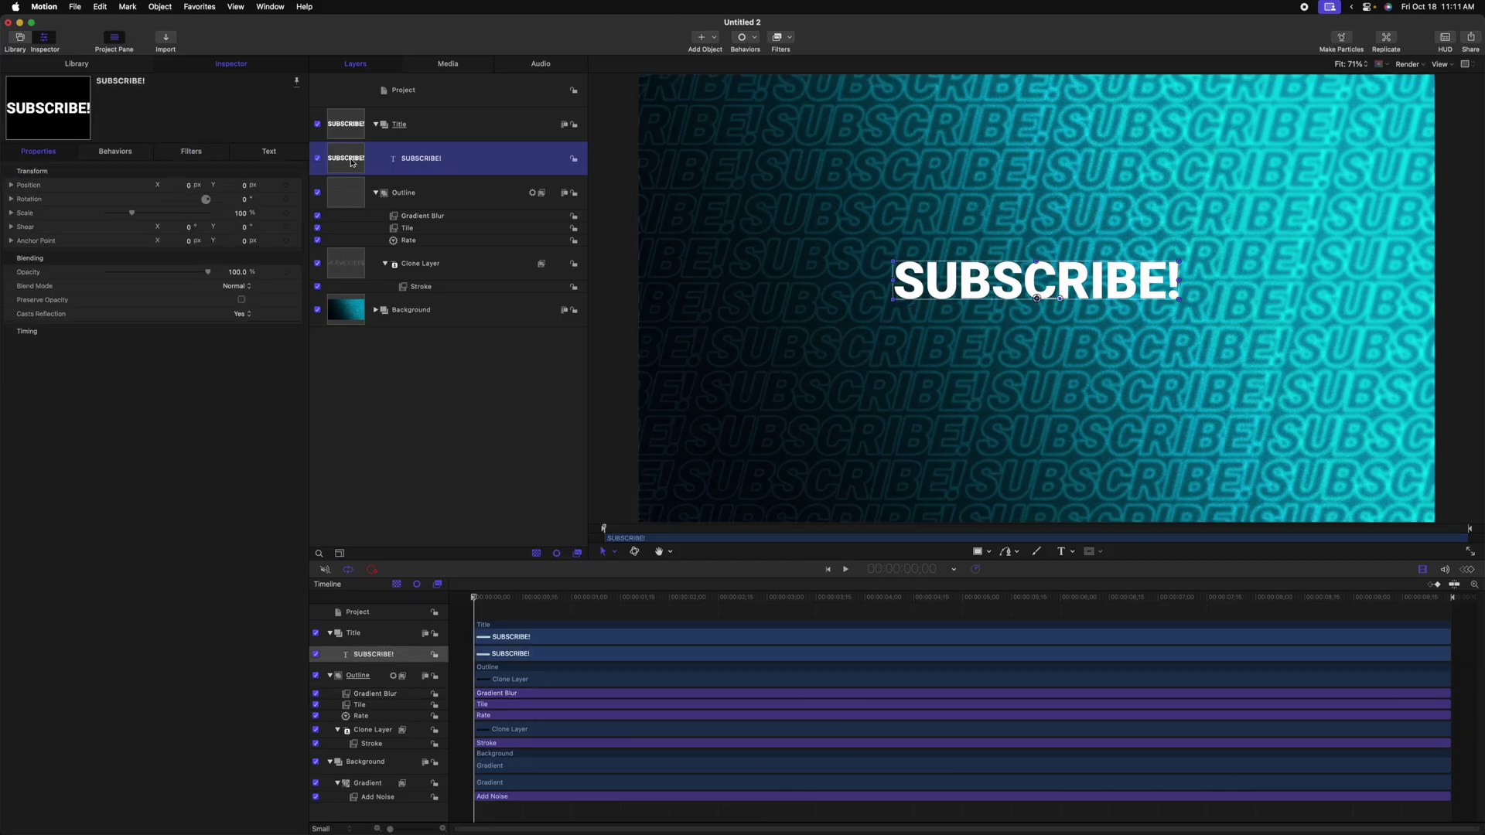
Step: Try a drop shadow on the SUBSCRIBE! text, remove it again, and select the Title group
{"action": "left_click", "coordinate": [263, 152]}
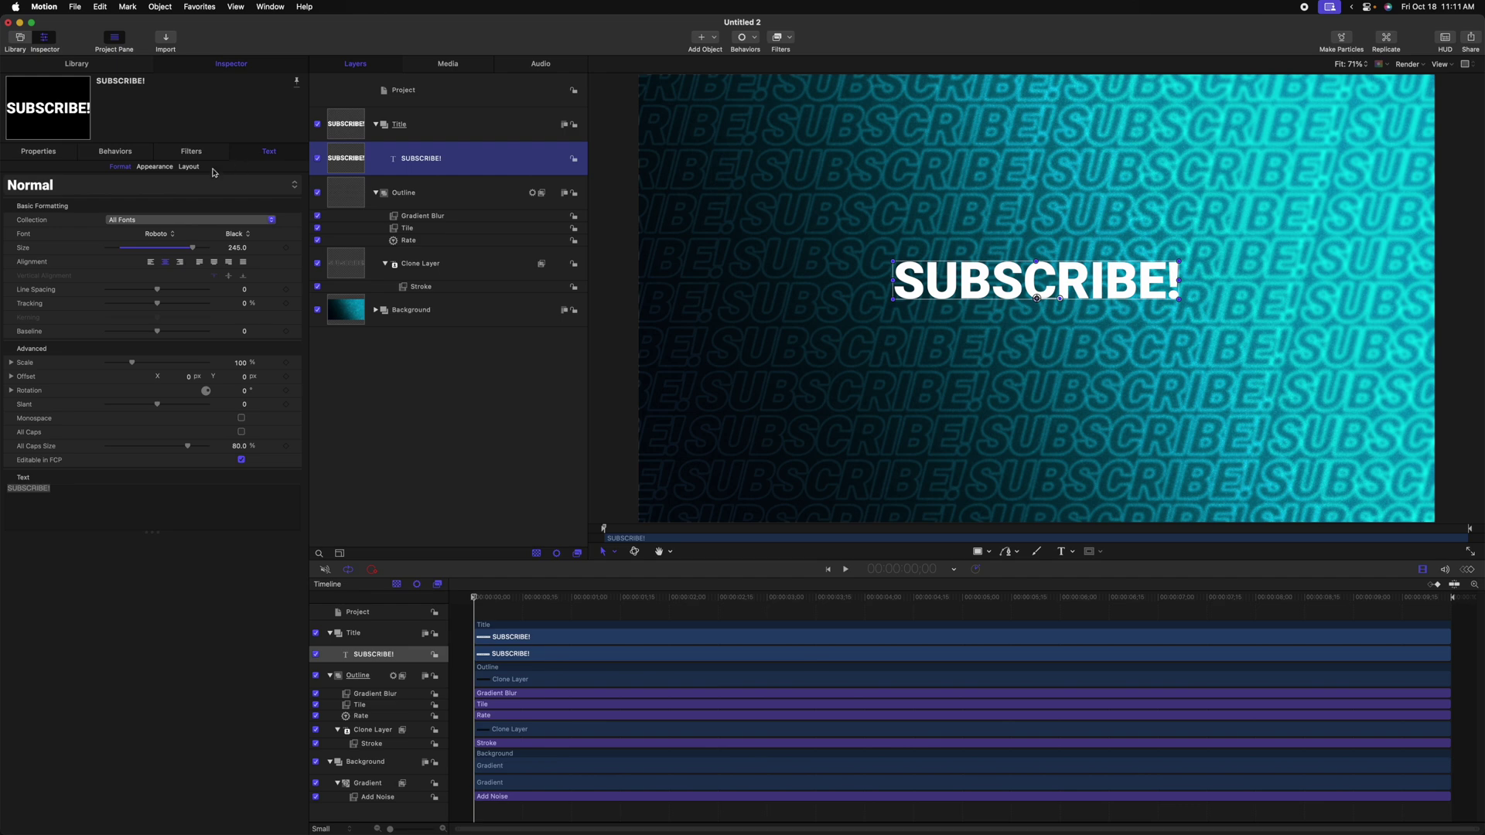
{"action": "left_click", "coordinate": [155, 167]}
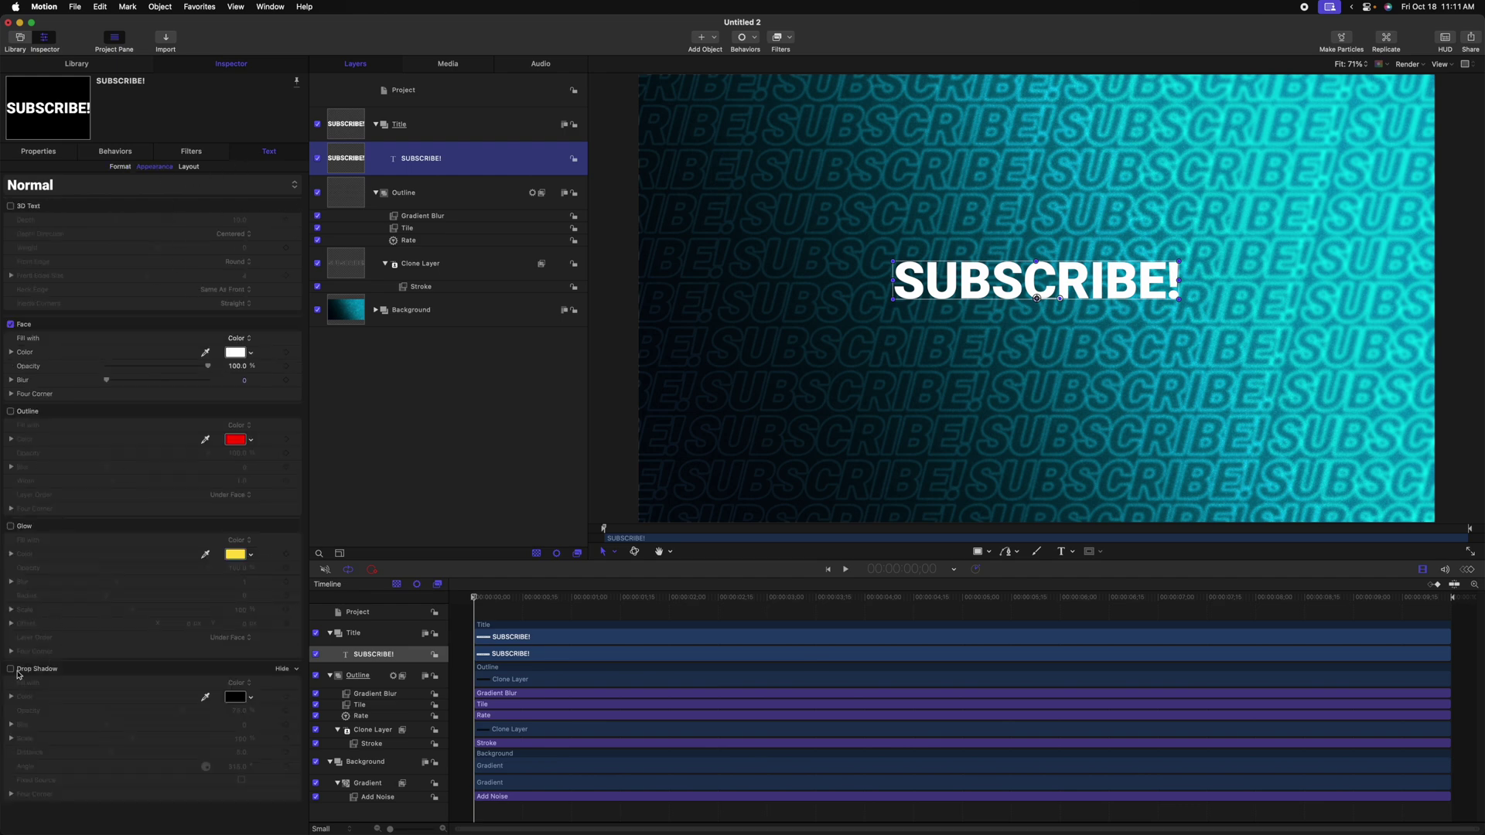
{"action": "left_click", "coordinate": [10, 669]}
{"action": "left_click_drag", "start_coordinate": [128, 758], "coordinate": [138, 752]}
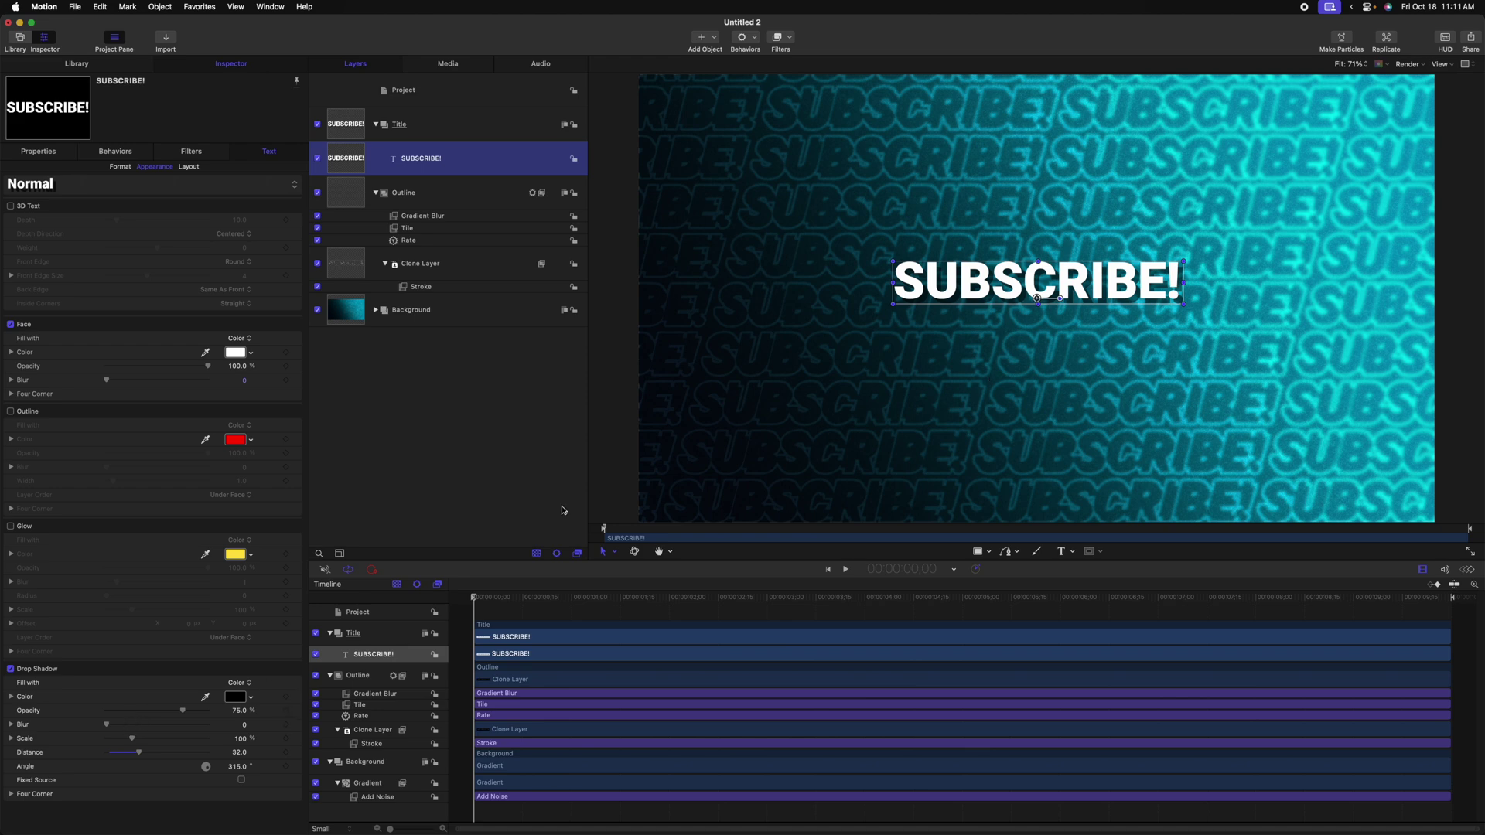
{"action": "mouse_move", "coordinate": [137, 752]}
{"action": "left_mouse_down"}
{"action": "mouse_move", "coordinate": [121, 750]}
{"action": "mouse_move", "coordinate": [138, 753]}
{"action": "left_mouse_up"}
{"action": "key", "text": "super+z"}
{"action": "key", "text": "super+z"}
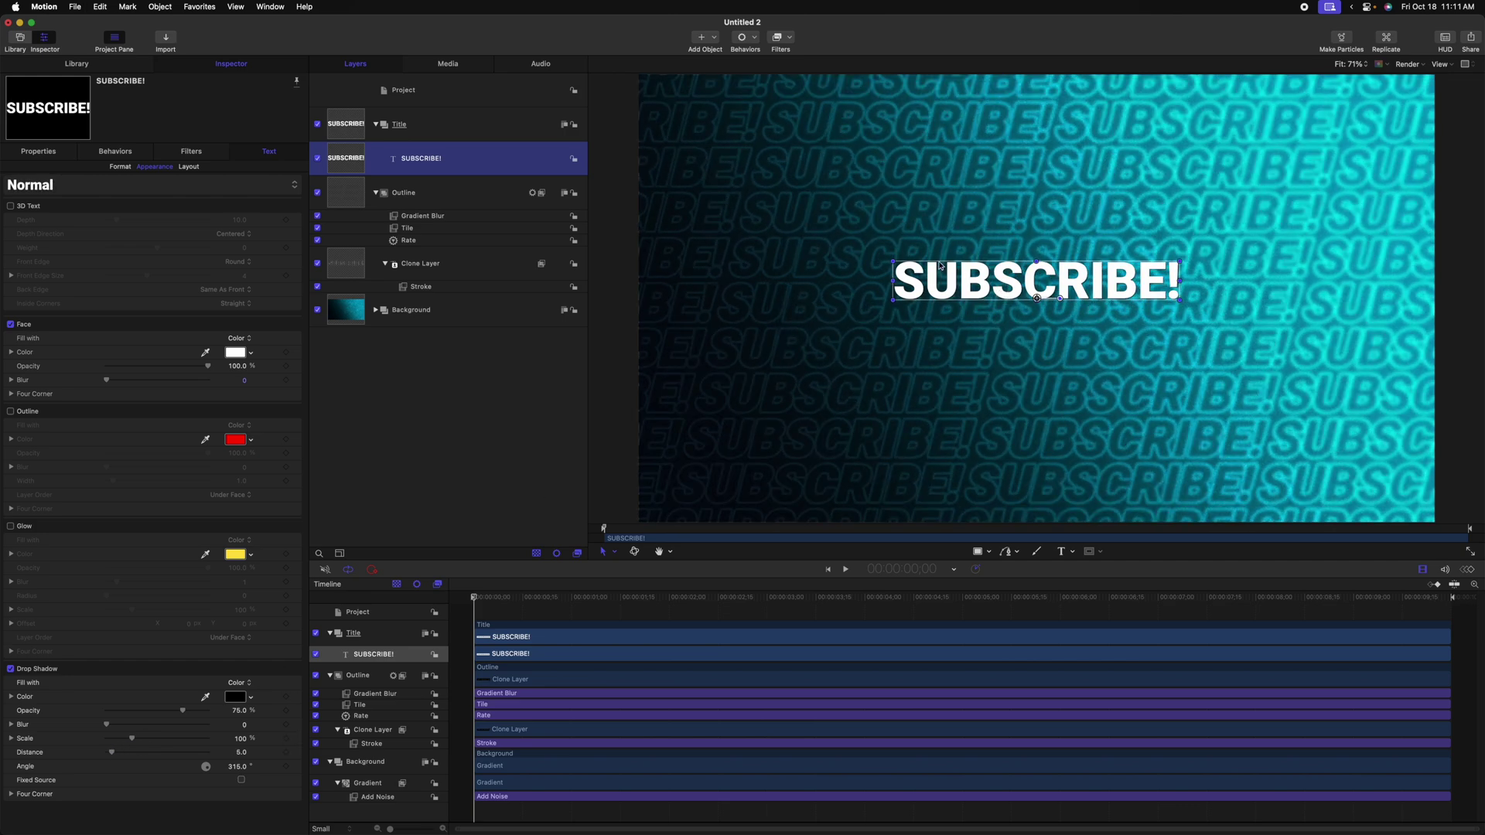
{"action": "left_click", "coordinate": [10, 669]}
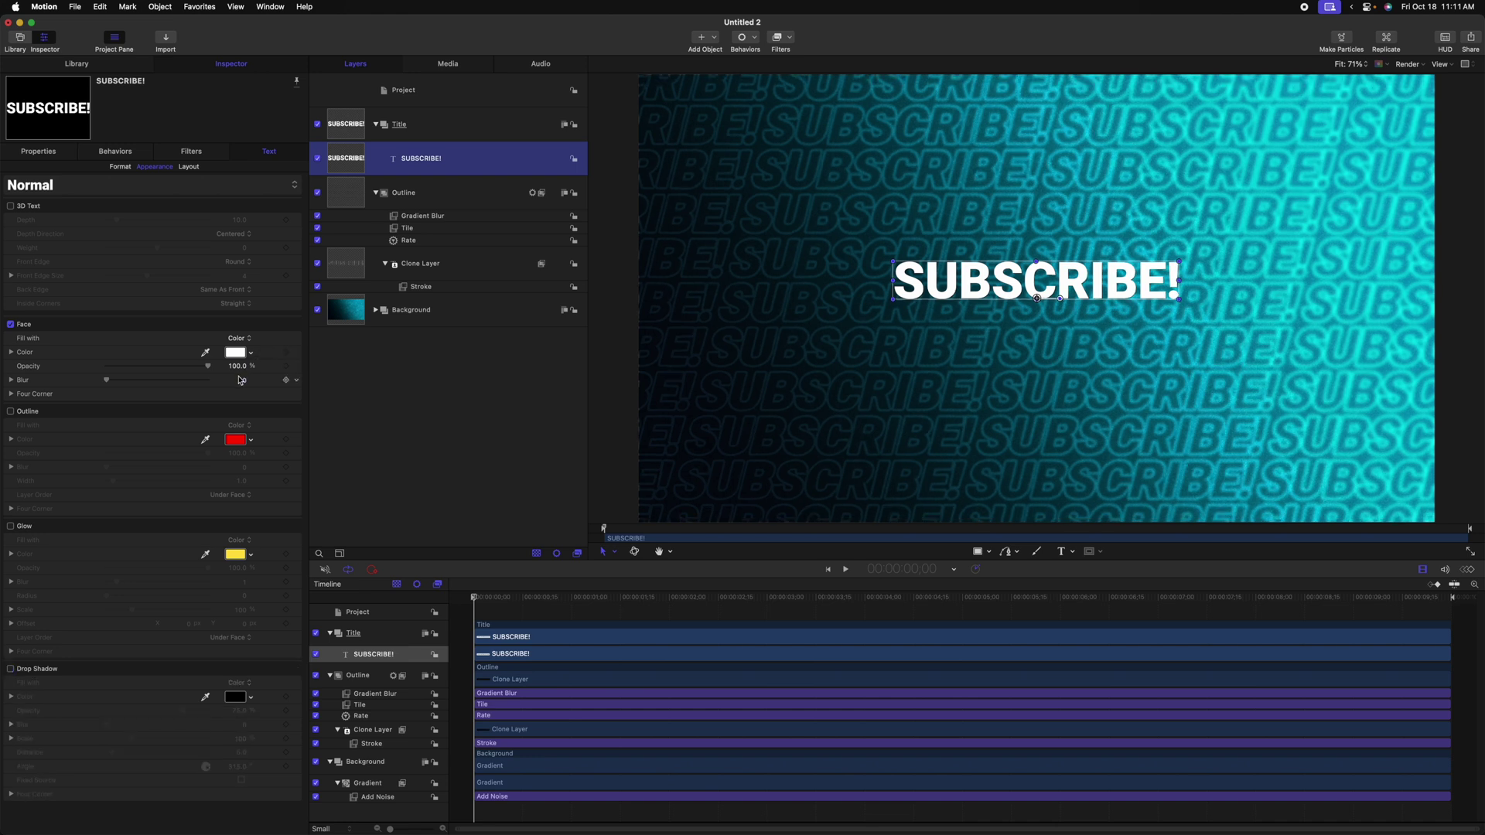
{"action": "left_click", "coordinate": [430, 123]}
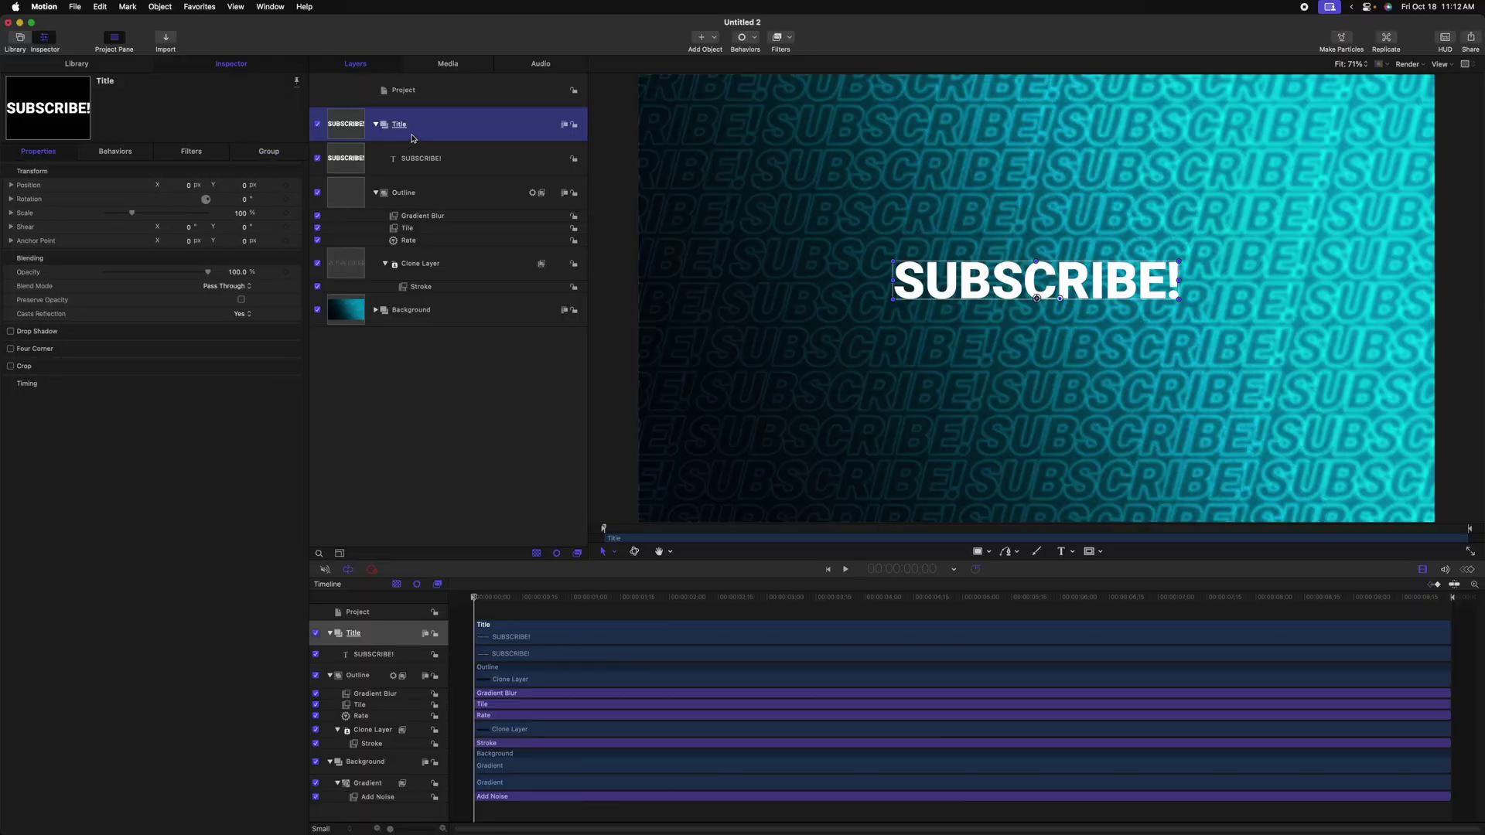
Step: Give the Title group a drop shadow: opacity 100%, blur 32, distance 37, angle 315°
{"action": "left_click", "coordinate": [68, 332]}
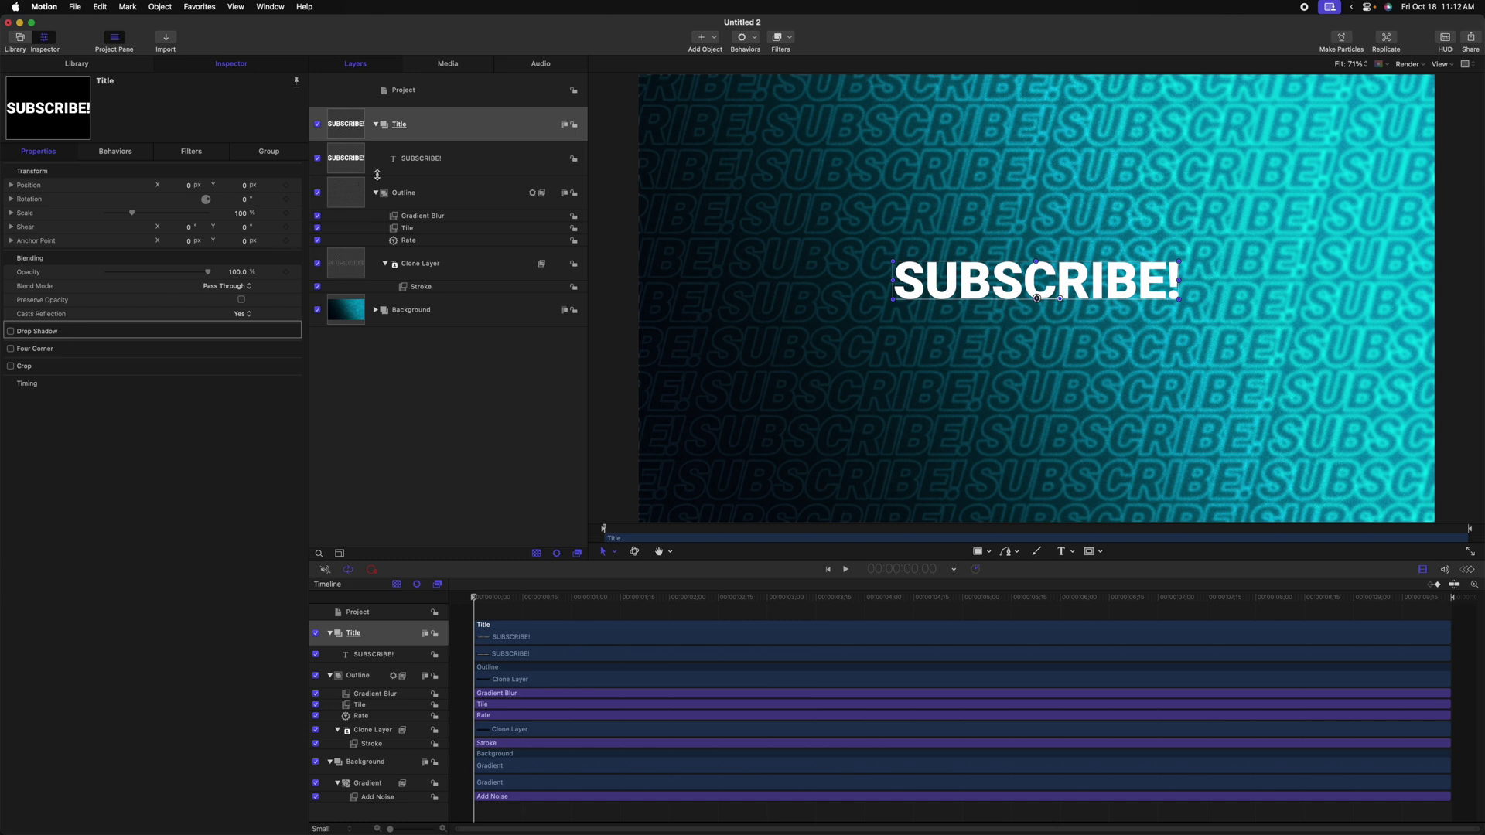
{"action": "left_click", "coordinate": [449, 158]}
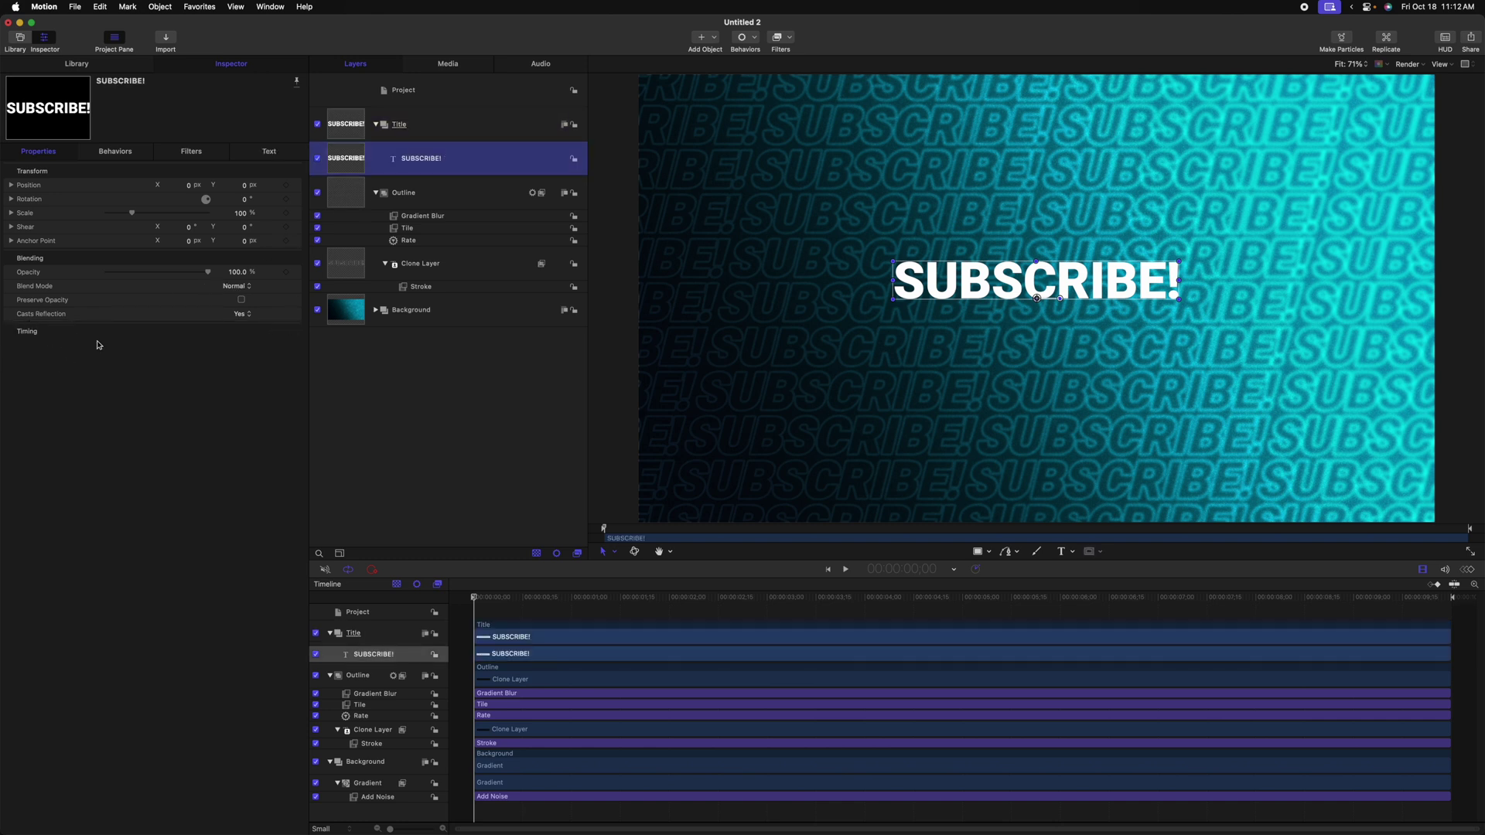
{"action": "left_click", "coordinate": [464, 130]}
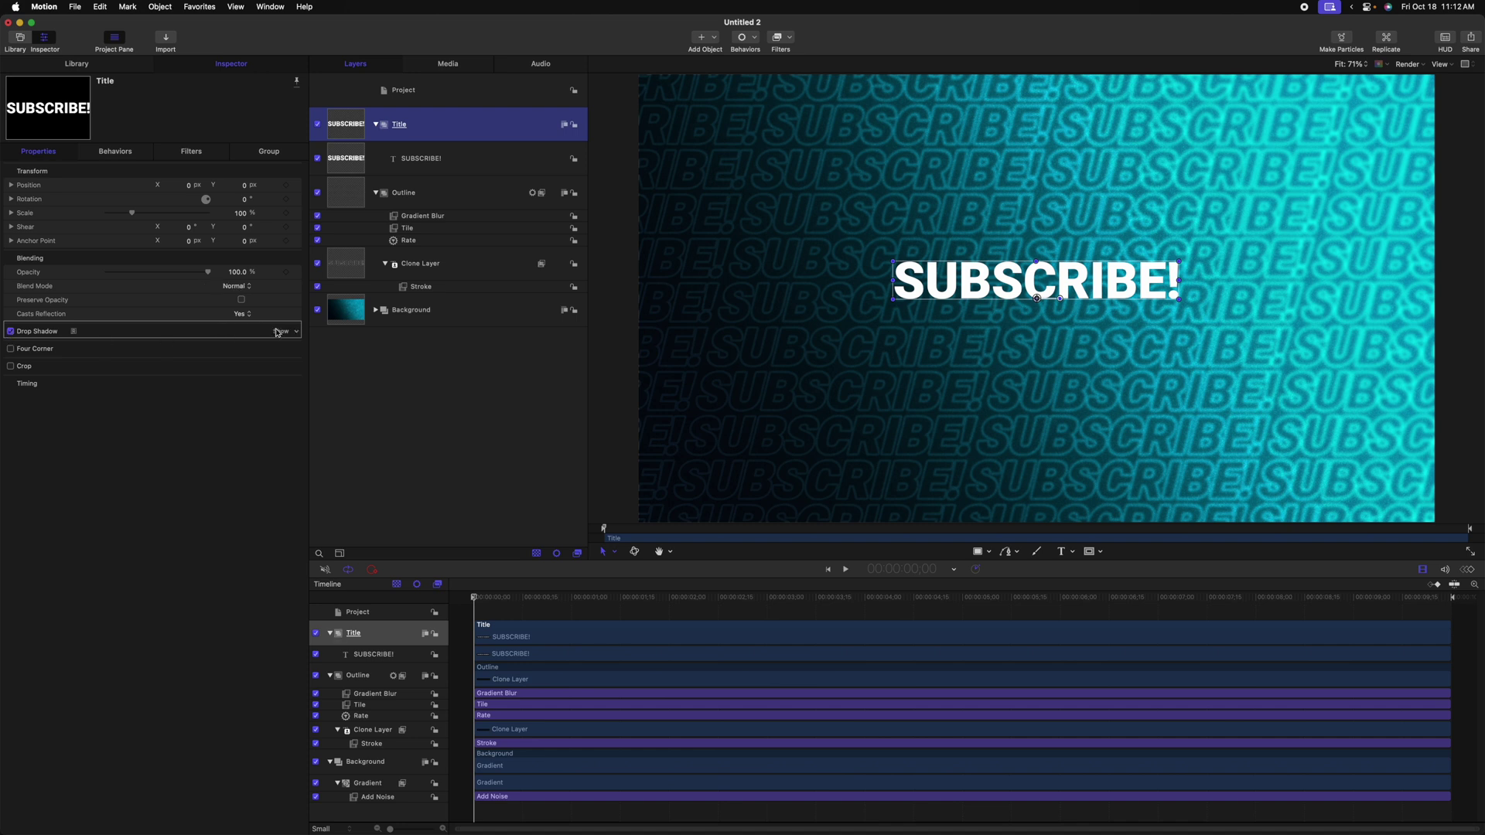
{"action": "left_click", "coordinate": [280, 332]}
{"action": "left_click_drag", "start_coordinate": [116, 389], "coordinate": [152, 387]}
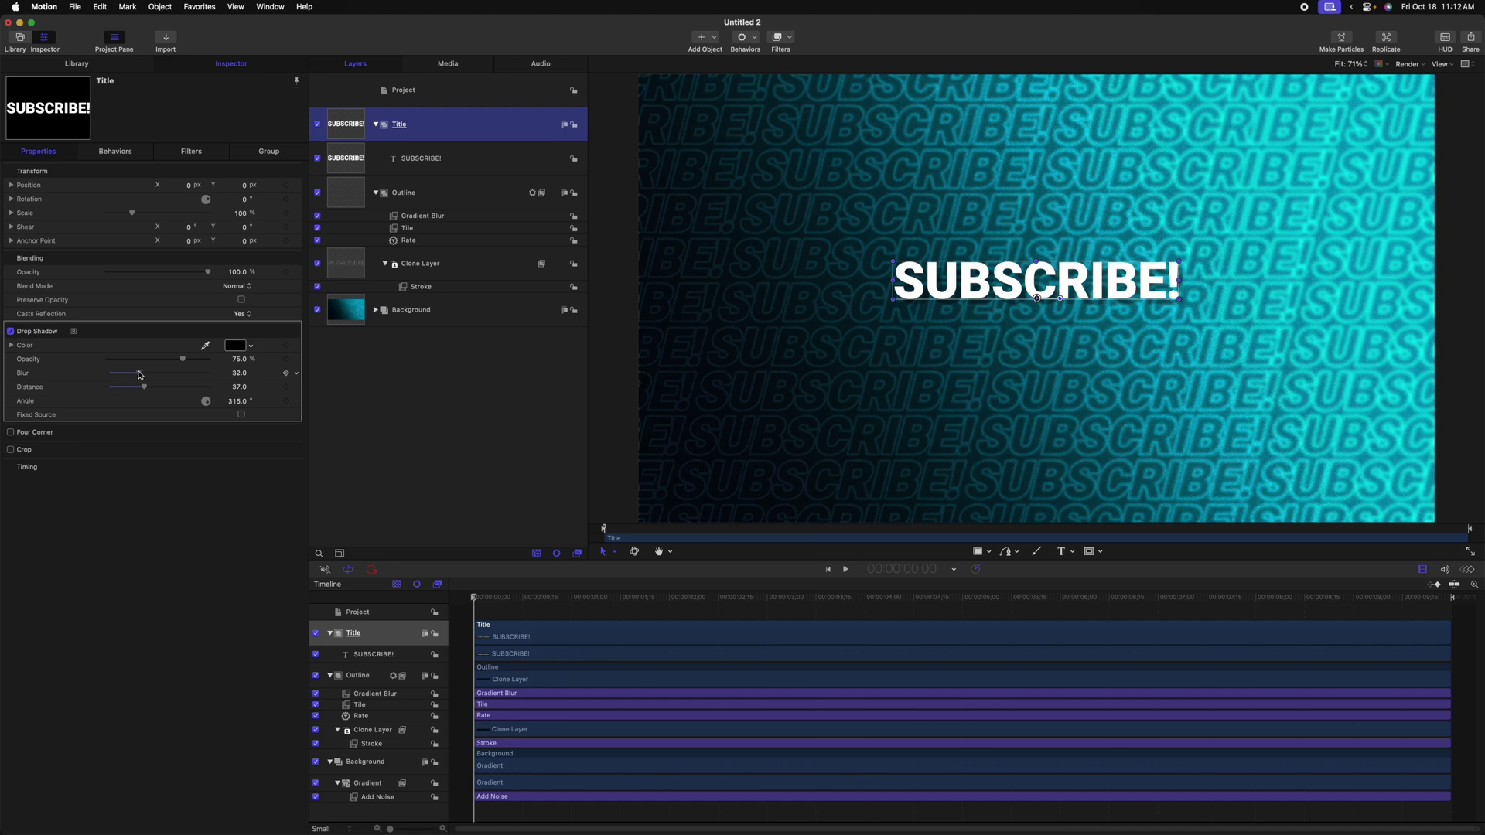
{"action": "left_click_drag", "start_coordinate": [193, 362], "coordinate": [224, 361]}
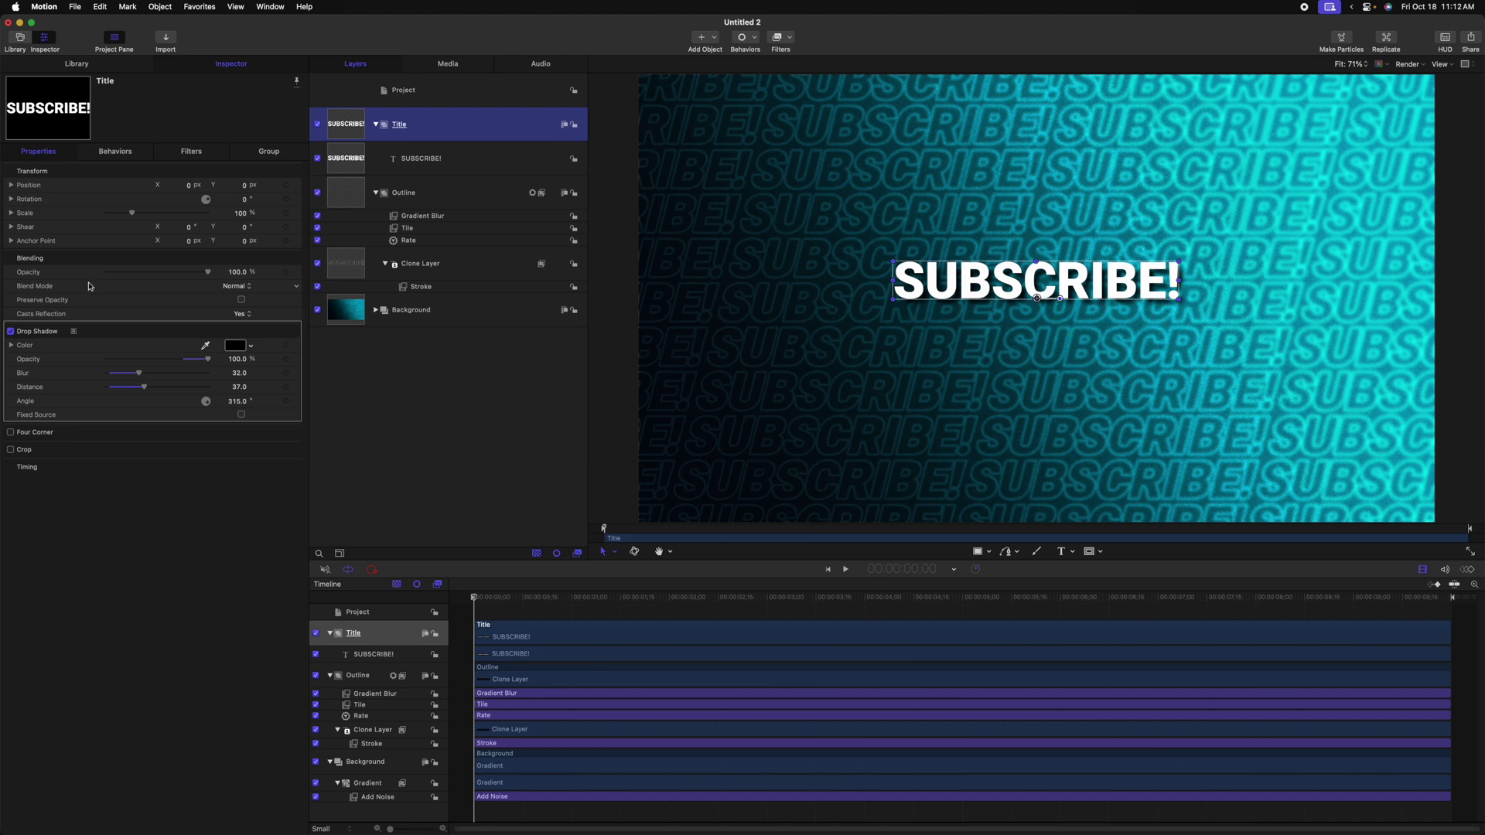
{"action": "left_click", "coordinate": [296, 333]}
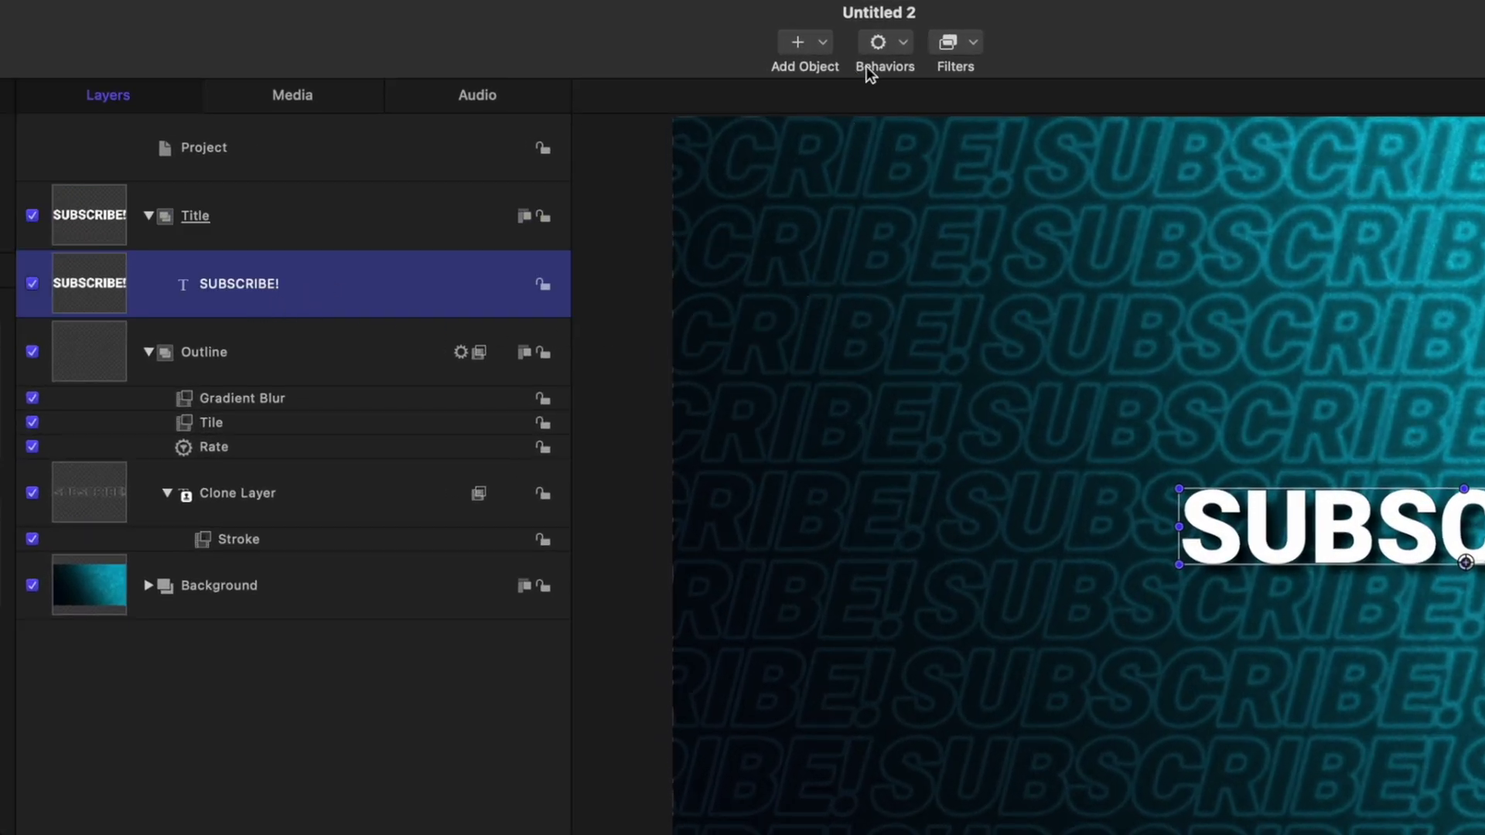
Step: Add a Sequence Text behaviour to the SUBSCRIBE! text
{"action": "left_click", "coordinate": [901, 43]}
{"action": "mouse_move", "coordinate": [1021, 346]}
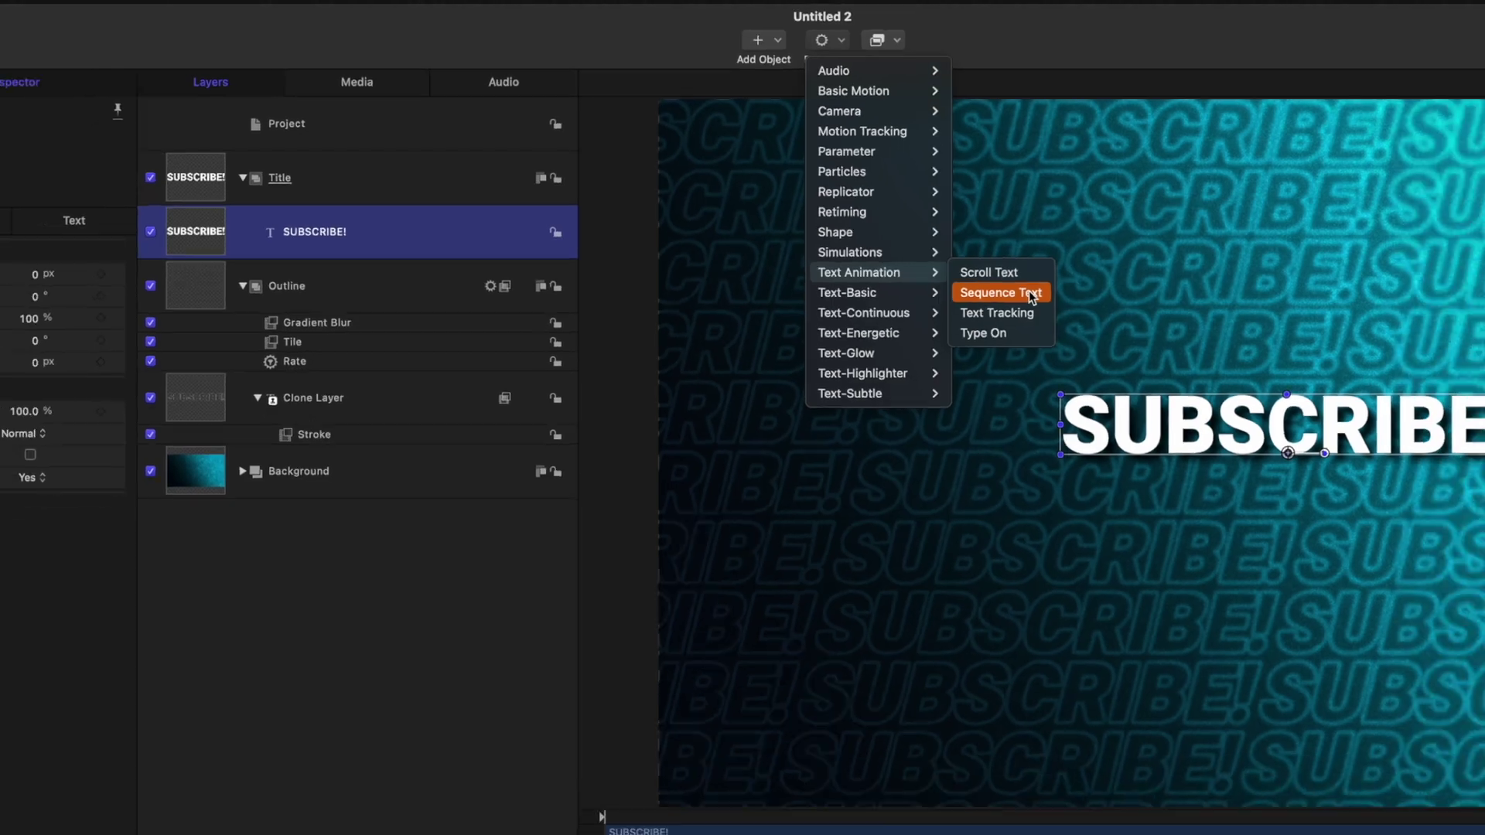
{"action": "left_click", "coordinate": [1141, 362]}
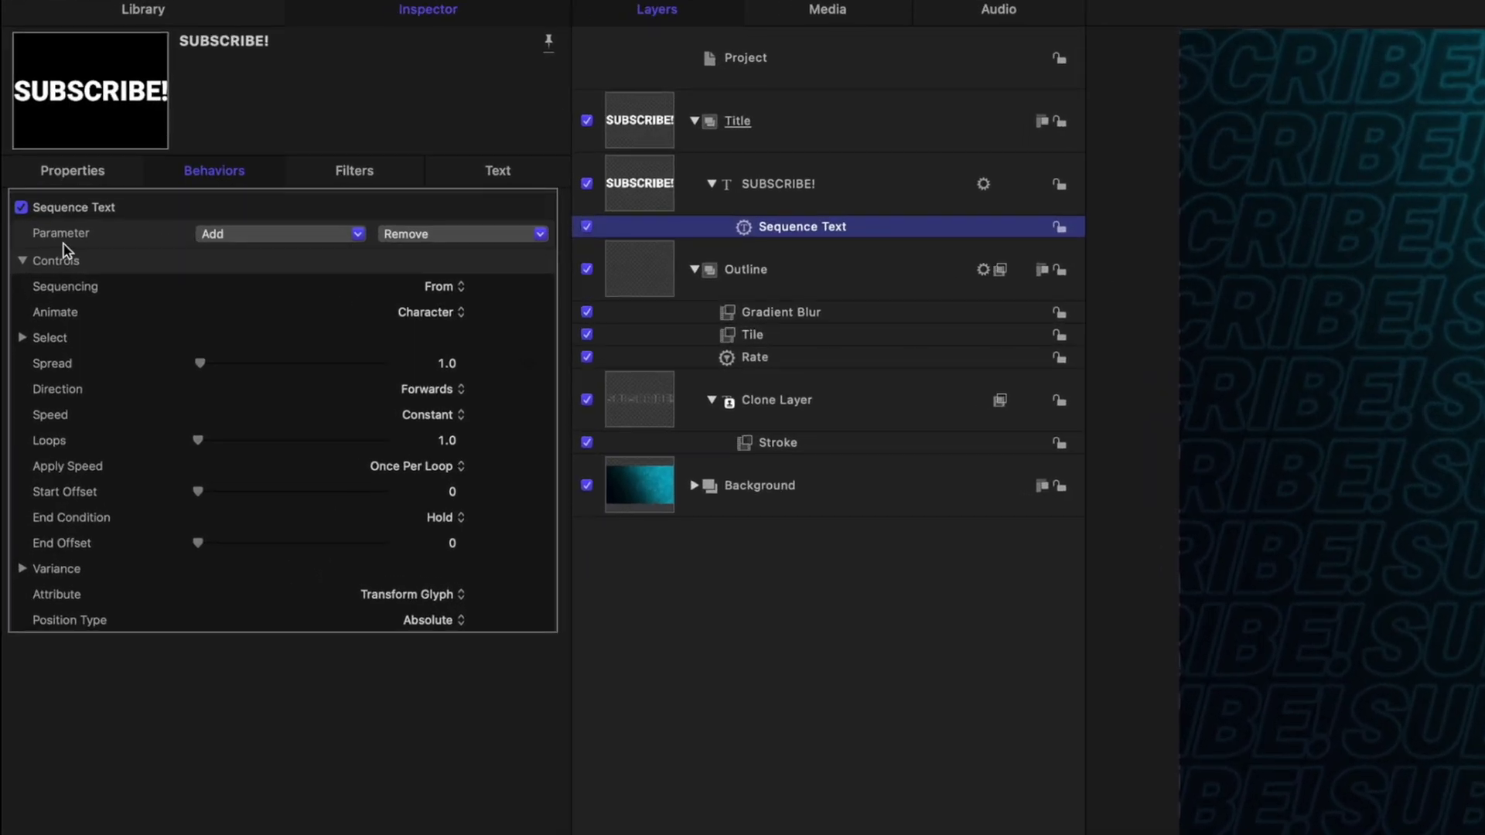
Step: Add Opacity to the sequenced parameters and set it to 0%
{"action": "left_click", "coordinate": [68, 249]}
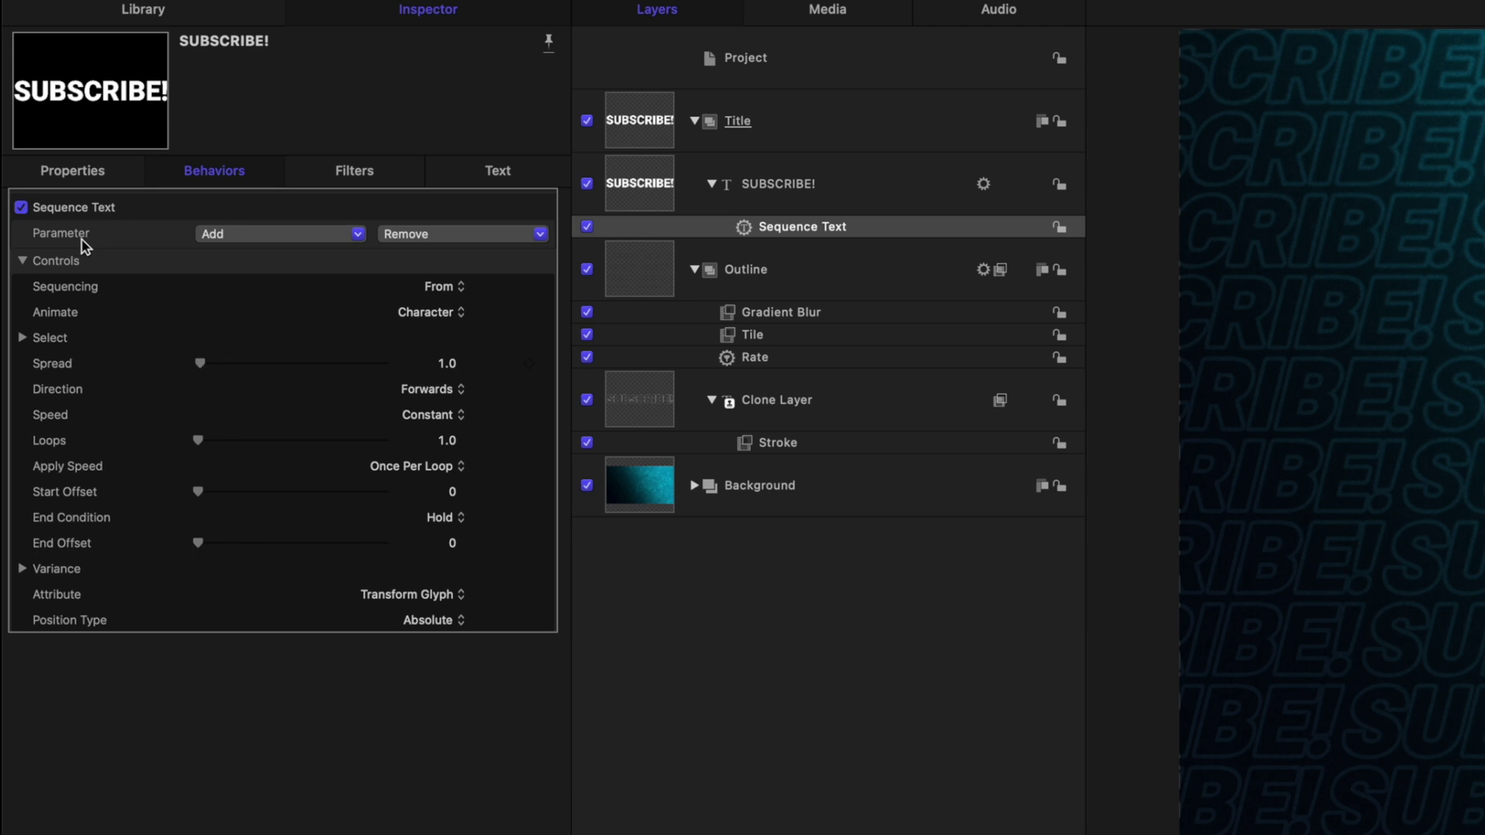
{"action": "left_click", "coordinate": [234, 235]}
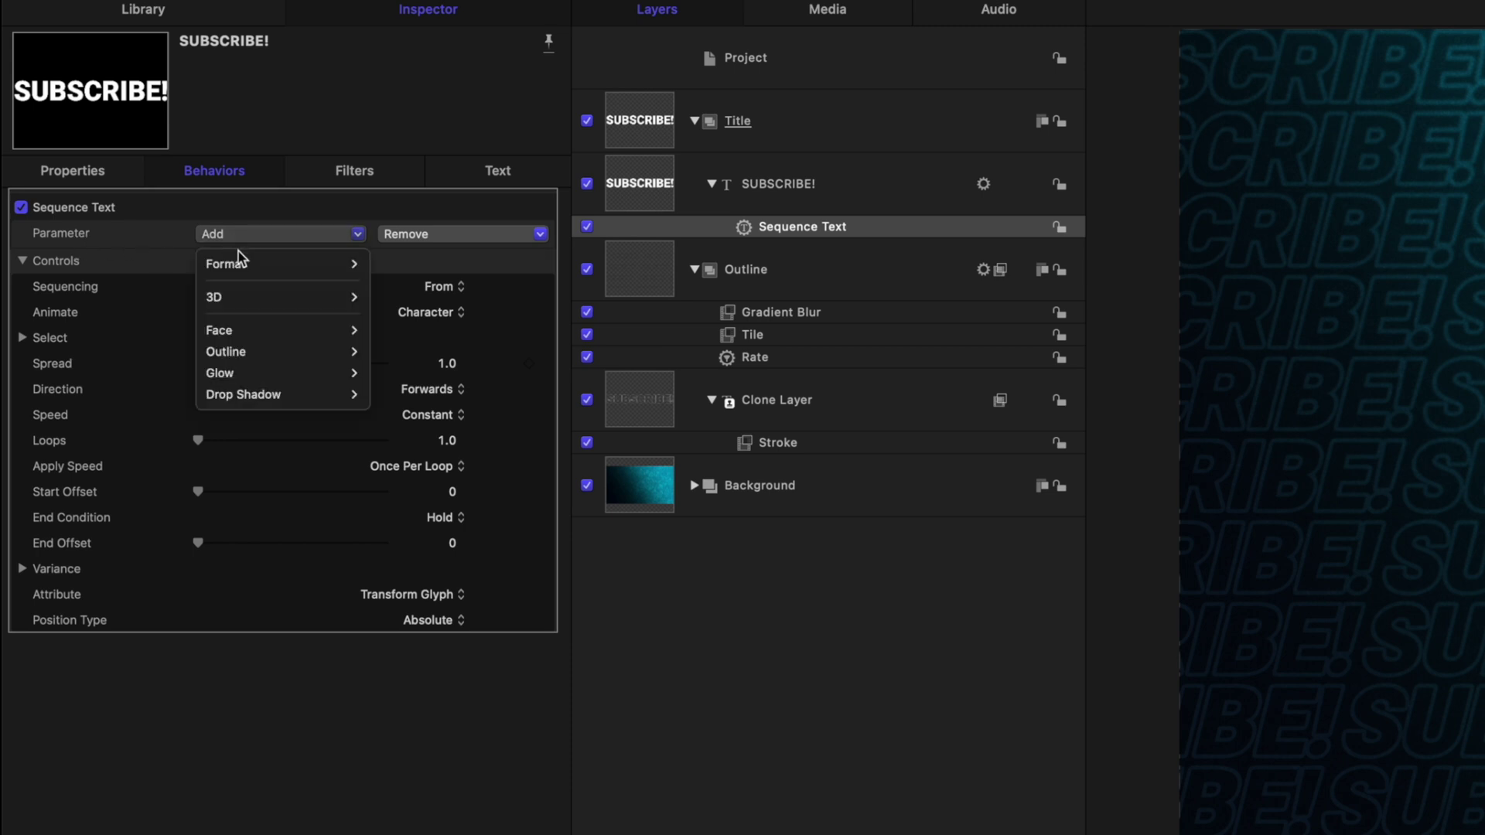
{"action": "mouse_move", "coordinate": [249, 264]}
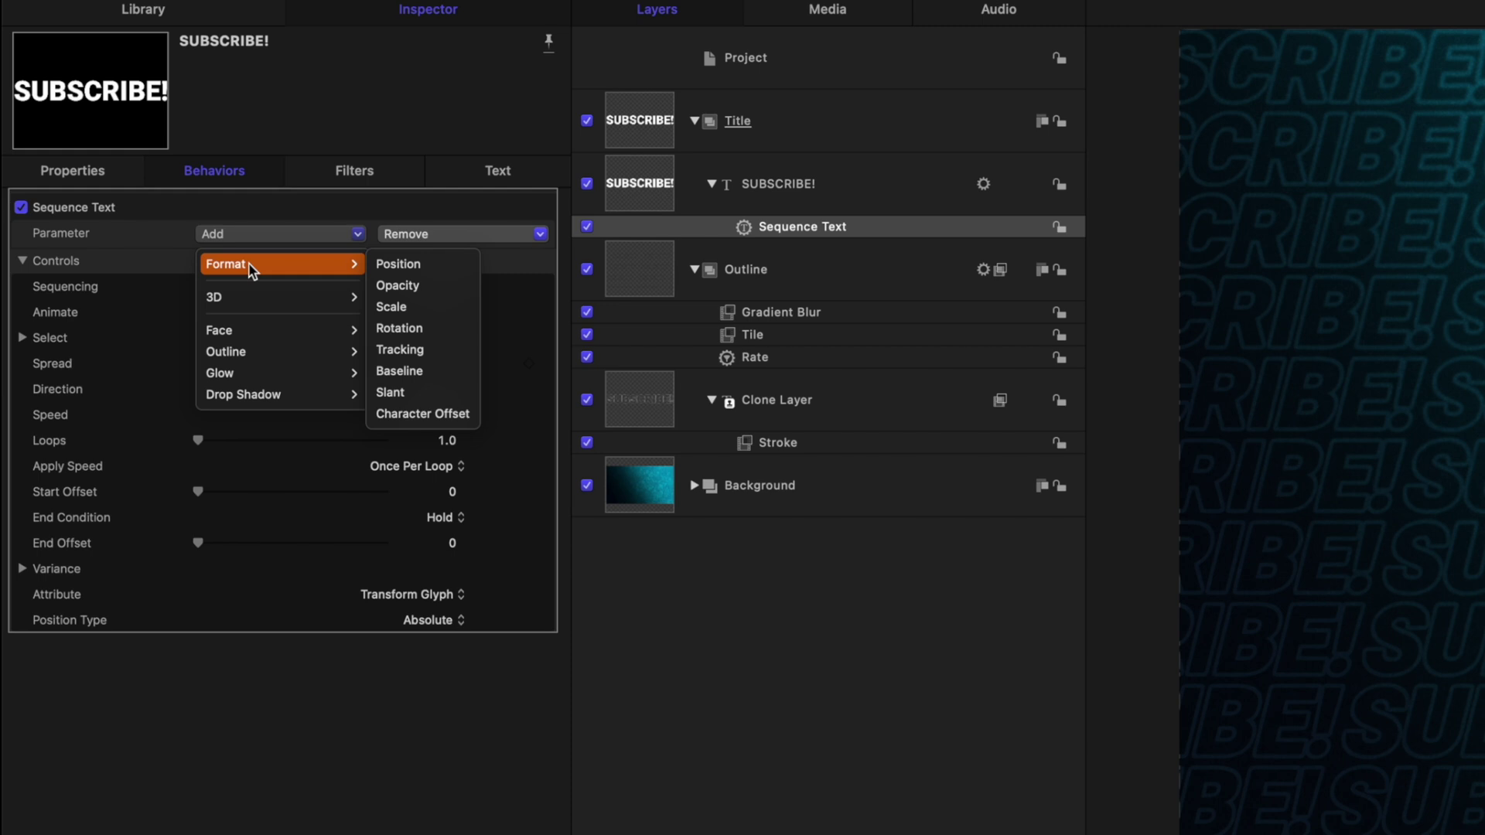
{"action": "left_click", "coordinate": [402, 285]}
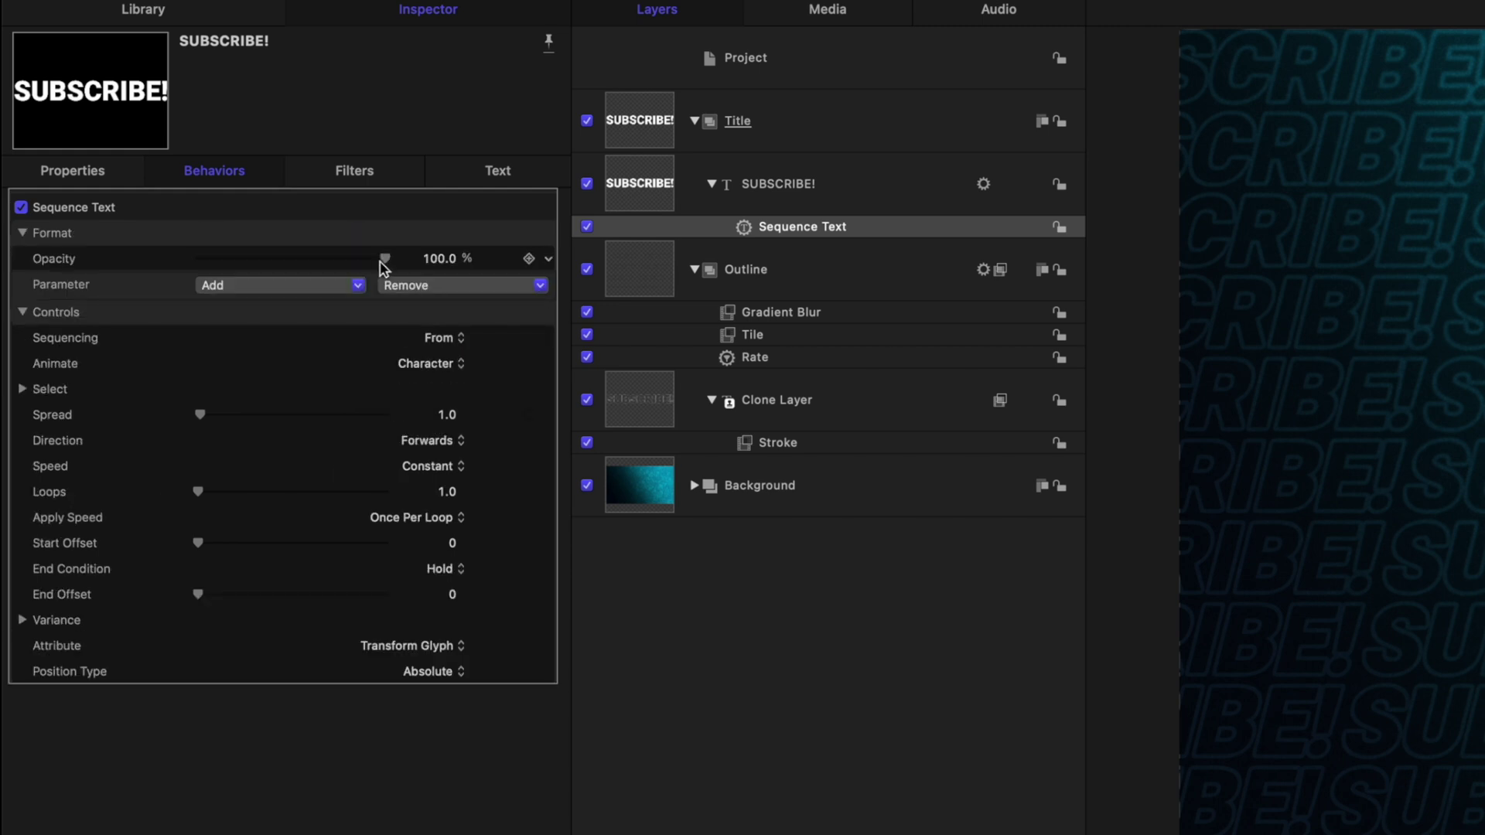
{"action": "left_click_drag", "start_coordinate": [381, 266], "coordinate": [165, 268]}
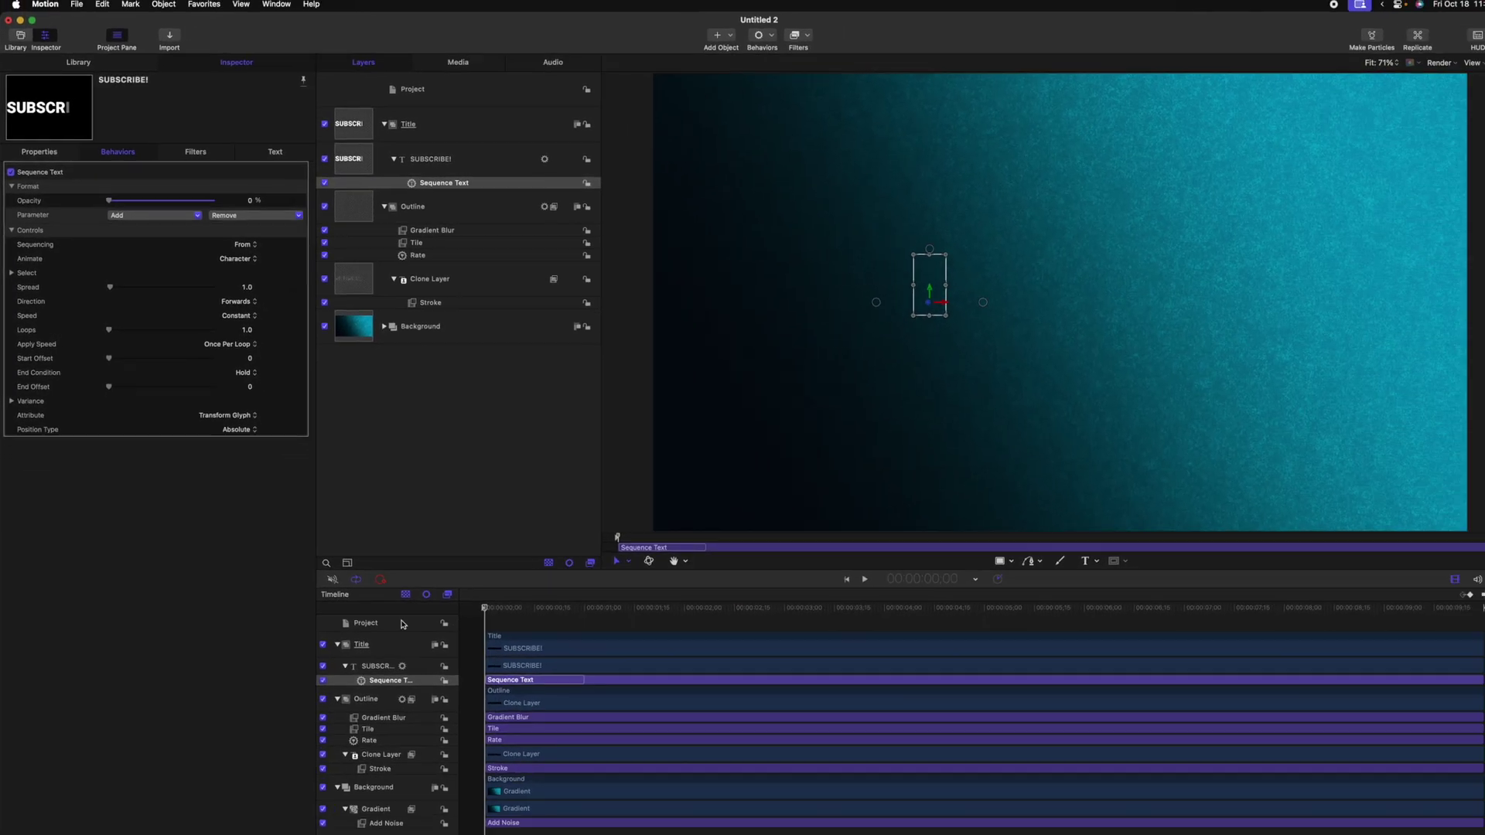
Step: End the Sequence Text behaviour about one second in and preview the reveal
{"action": "left_click_drag", "start_coordinate": [474, 601], "coordinate": [523, 604]}
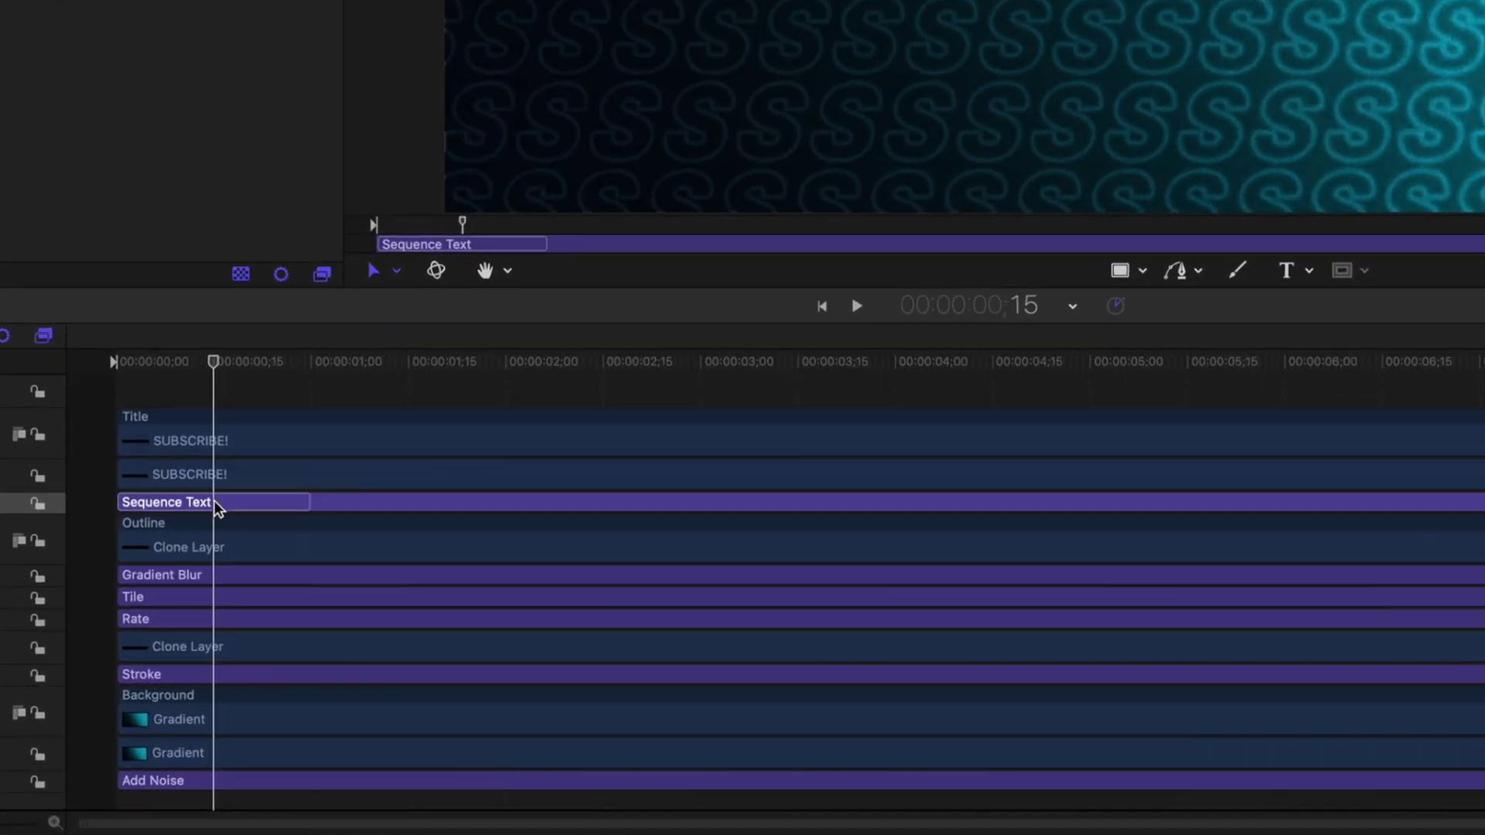
{"action": "key", "text": "o"}
{"action": "key", "text": "space"}
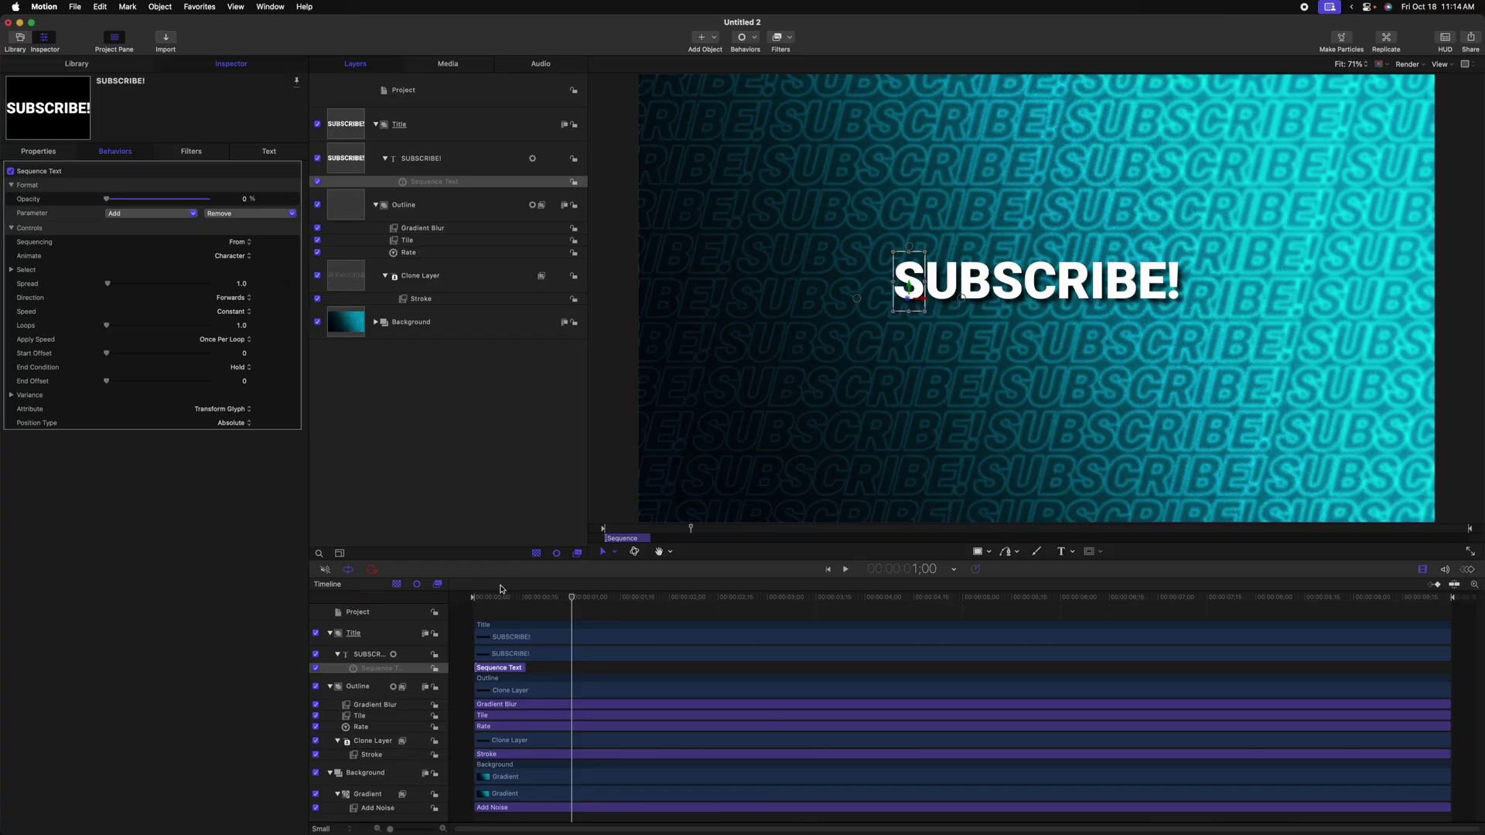
Step: Set the sequenced opacity to 0.01% and replay the letter-by-letter build-in
{"action": "left_click_drag", "start_coordinate": [522, 604], "coordinate": [506, 603]}
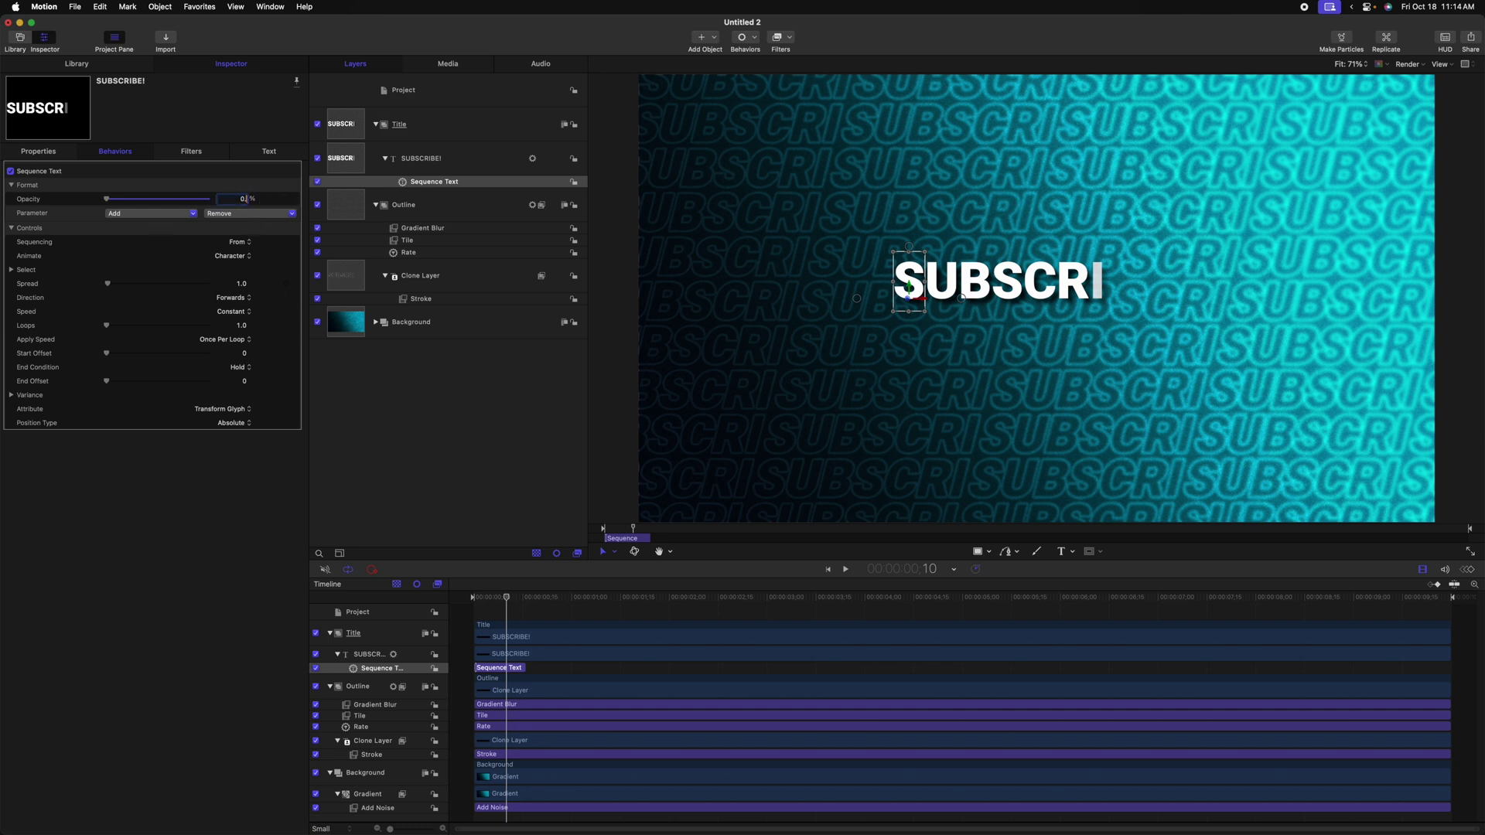
{"action": "key", "text": "Return"}
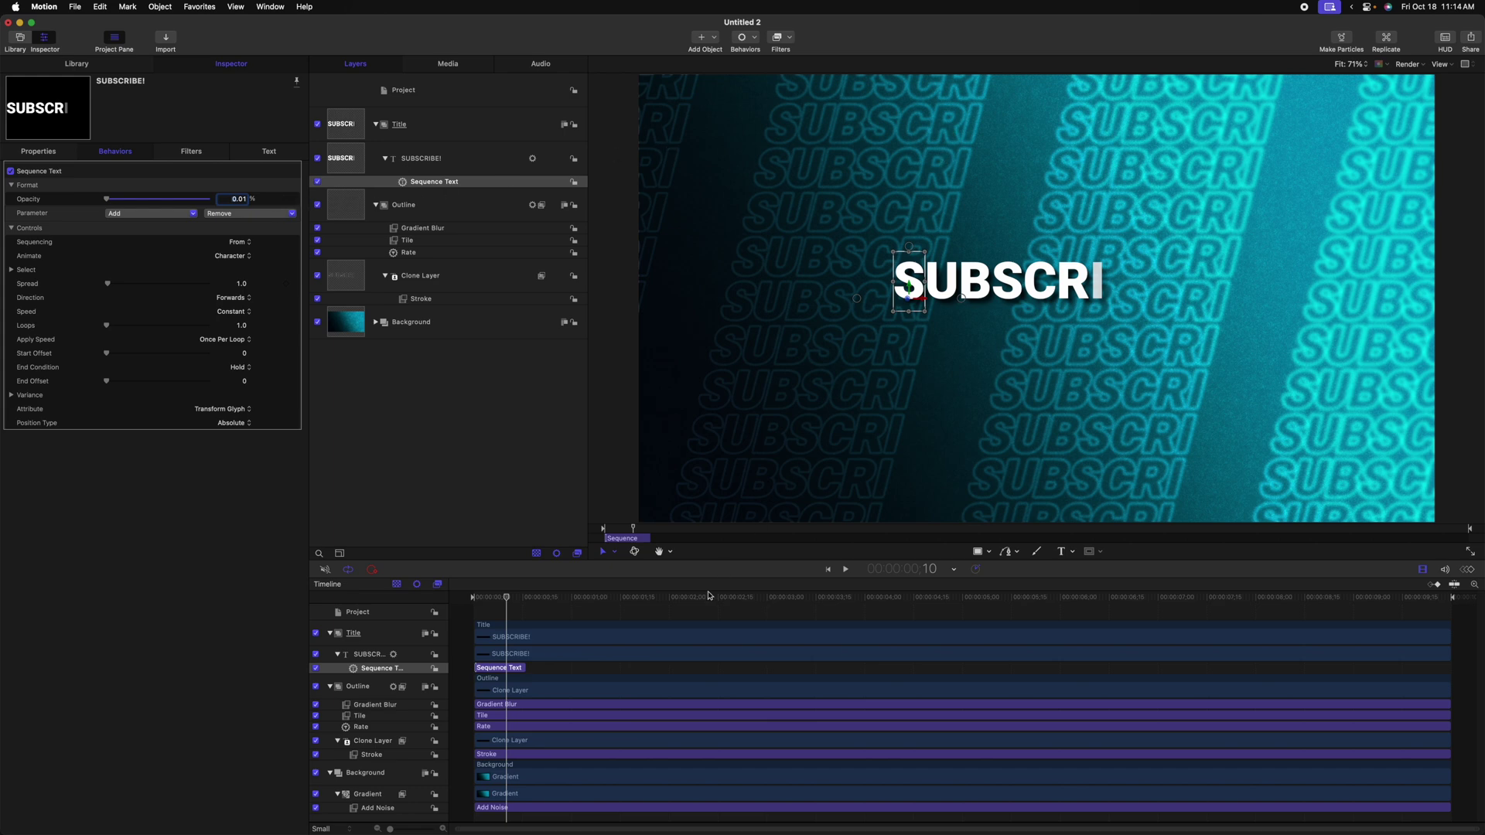
{"action": "mouse_move", "coordinate": [516, 598]}
{"action": "left_mouse_down"}
{"action": "mouse_move", "coordinate": [543, 599]}
{"action": "mouse_move", "coordinate": [473, 601]}
{"action": "mouse_move", "coordinate": [488, 603]}
{"action": "left_mouse_up"}
{"action": "key", "text": "space"}
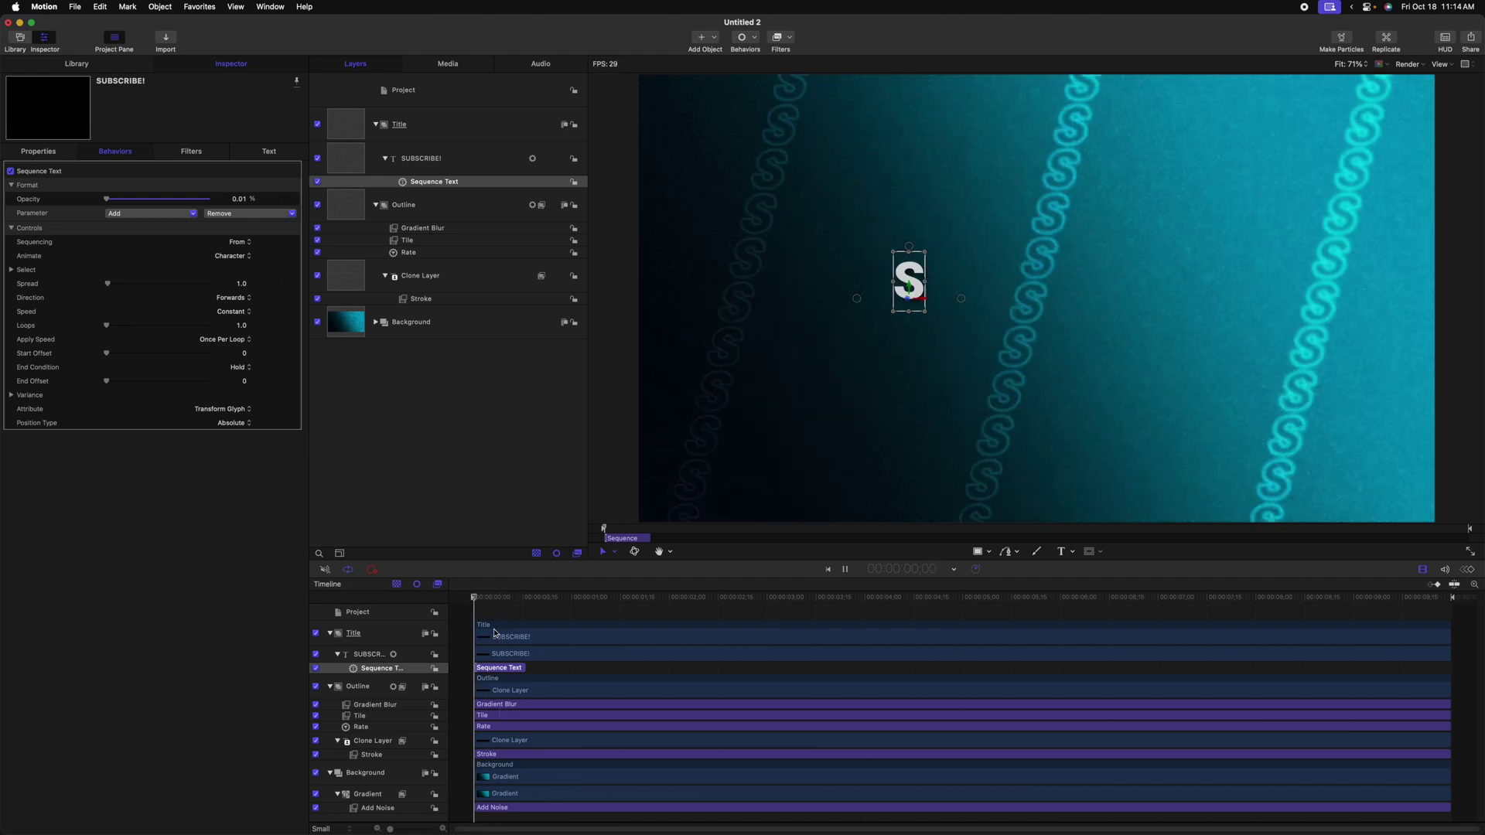
{"action": "key", "text": "space"}
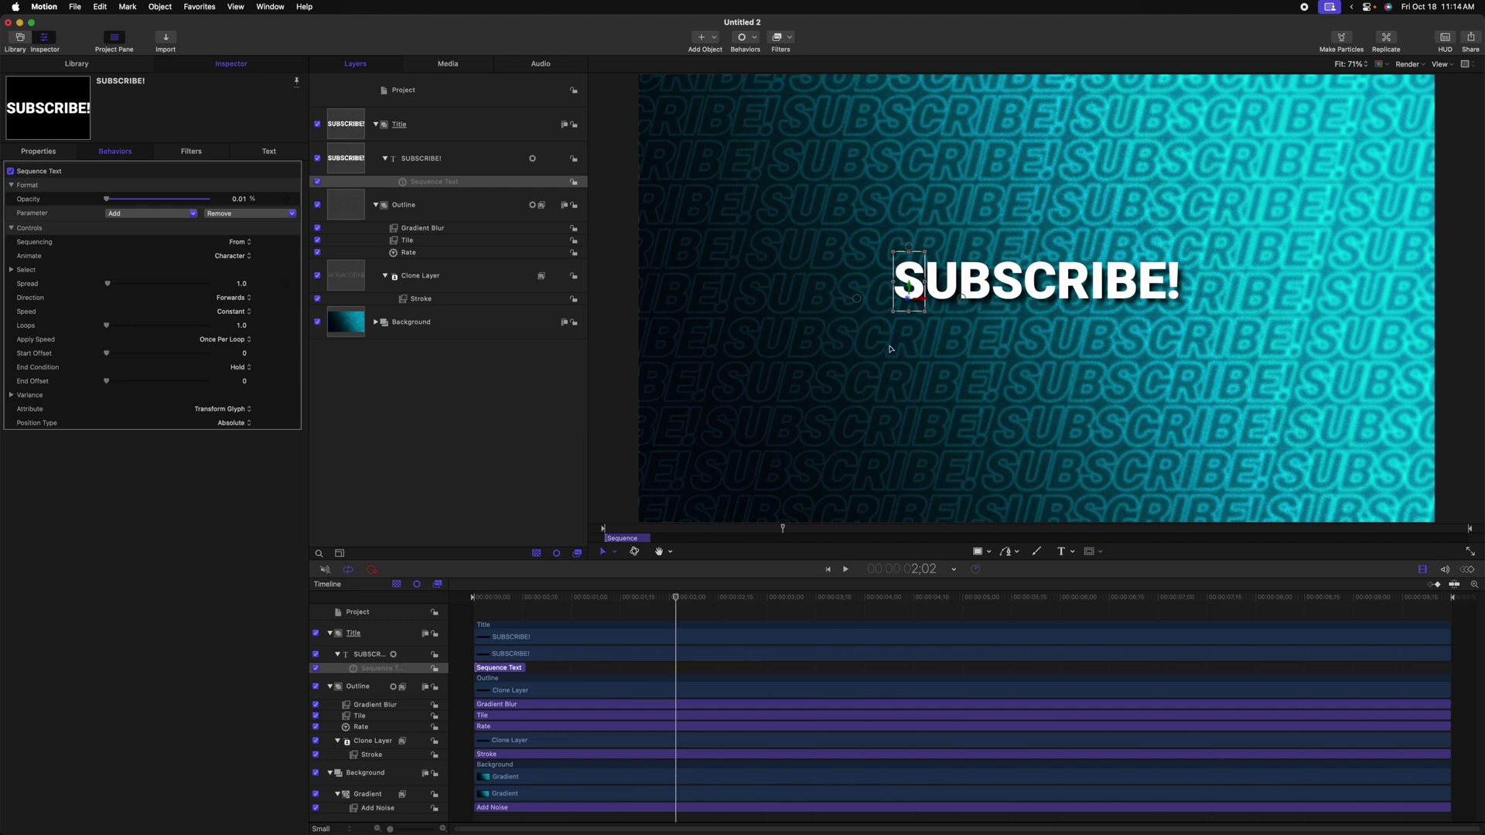
Step: Add Position to the Sequence Text's animated parameters and preview the letters flying in
{"action": "left_click", "coordinate": [145, 214]}
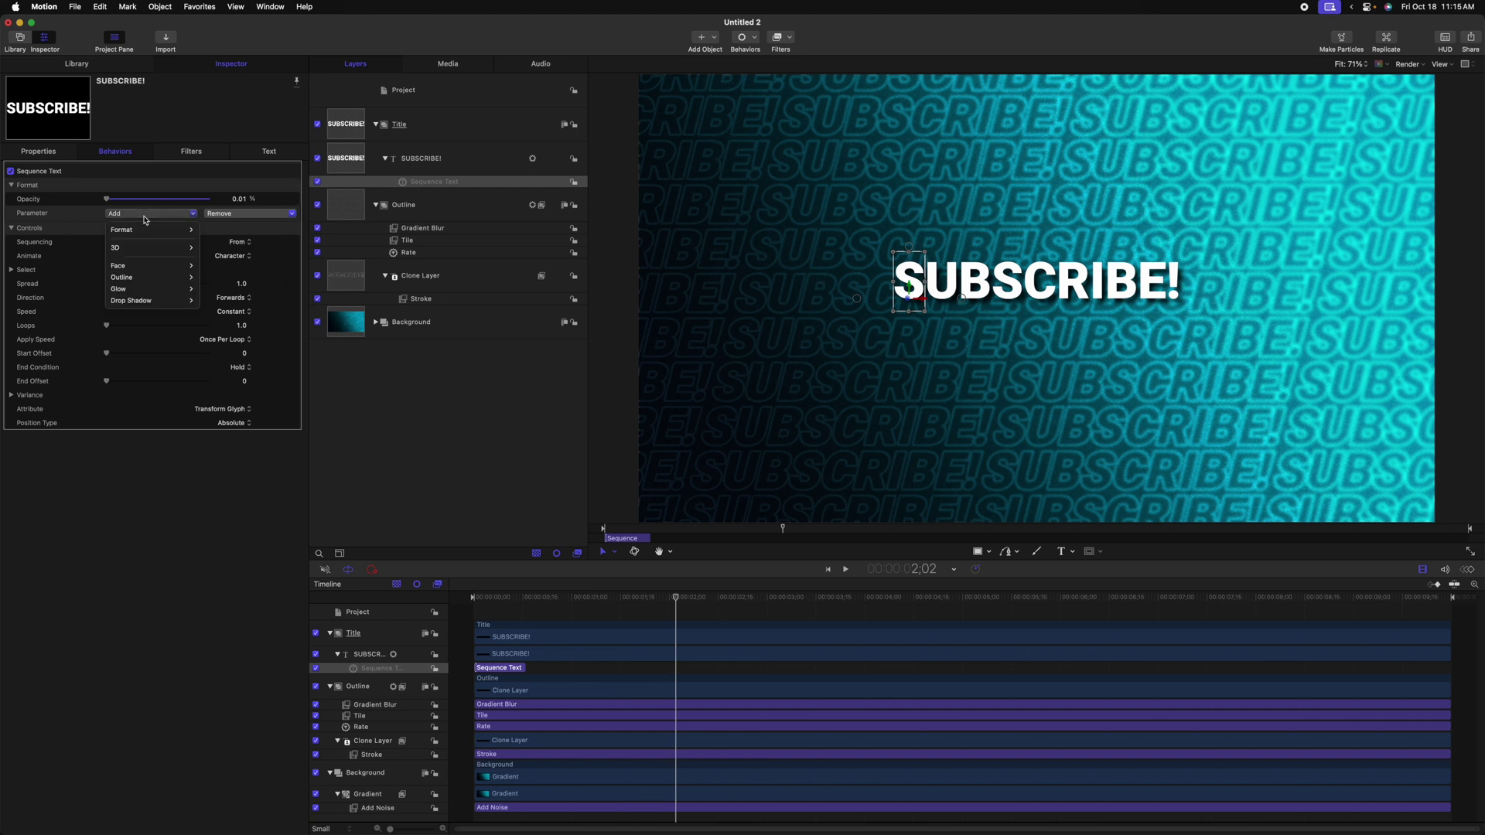
{"action": "mouse_move", "coordinate": [143, 229]}
{"action": "left_click", "coordinate": [232, 230]}
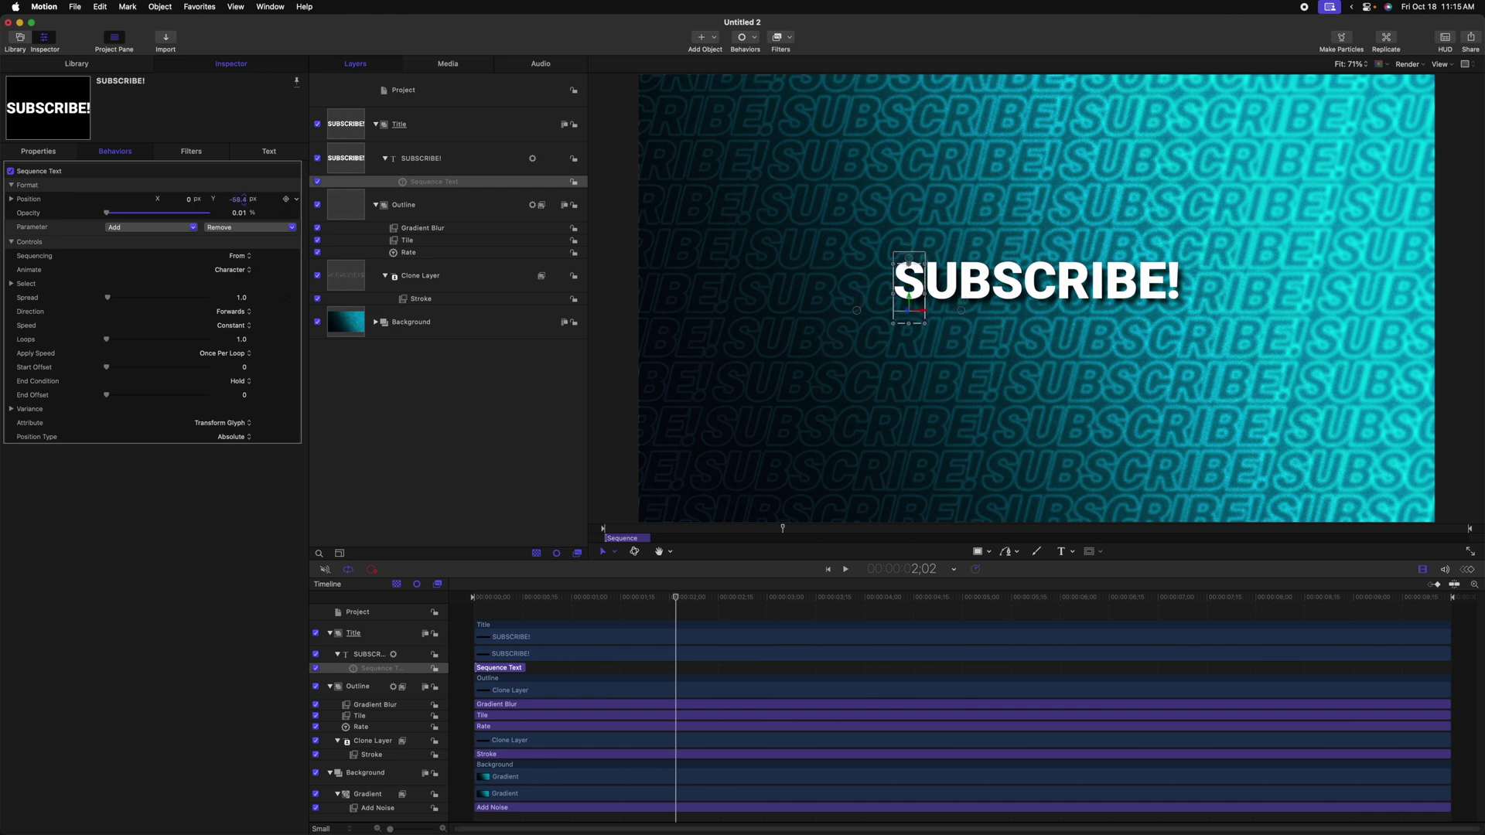
{"action": "left_click", "coordinate": [506, 600]}
{"action": "key", "text": "space"}
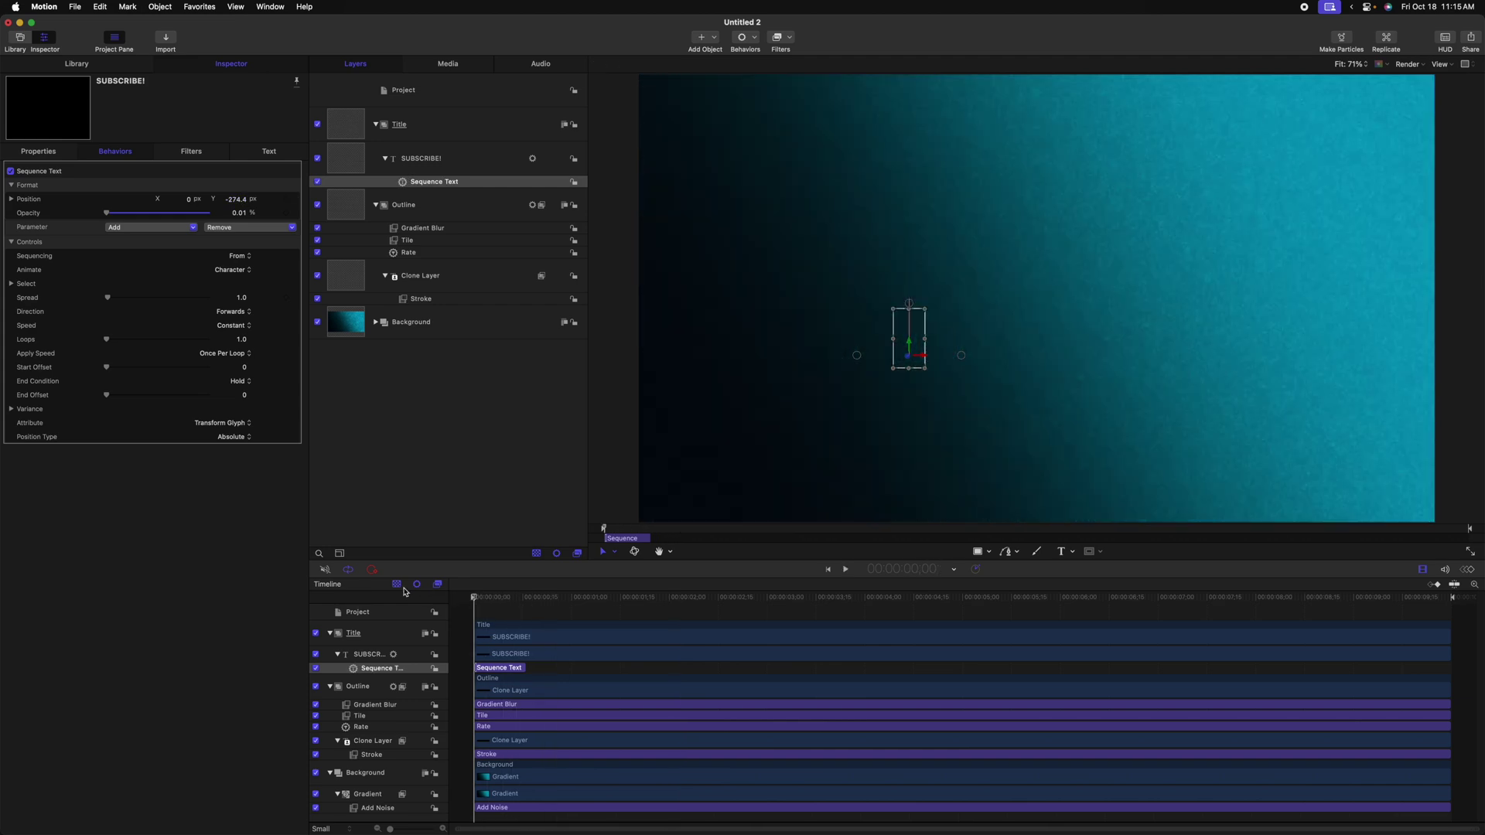
{"action": "key", "text": "space"}
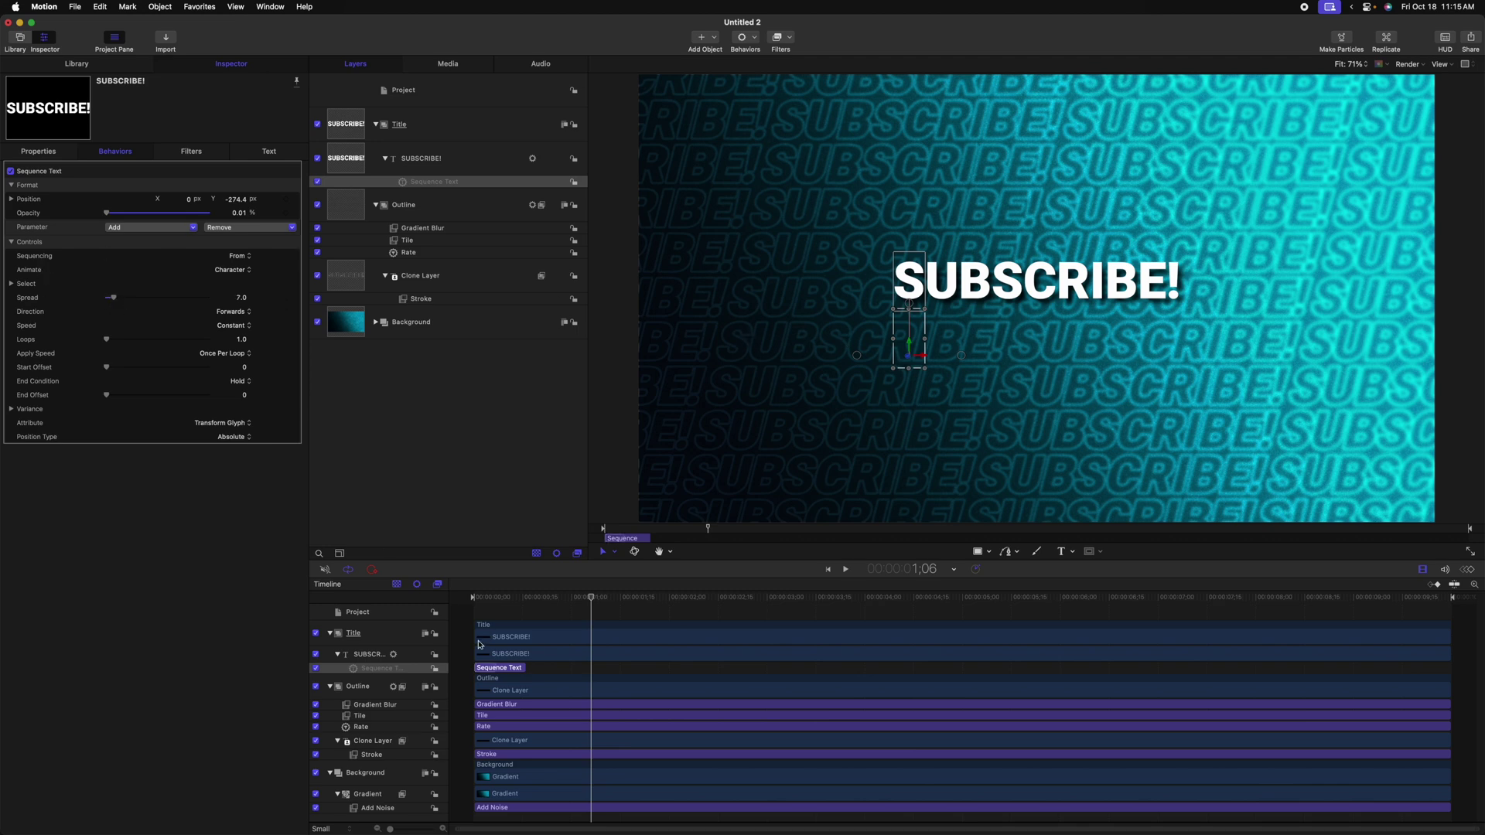
{"action": "key", "text": "Home"}
{"action": "key", "text": "space"}
{"action": "key", "text": "space"}
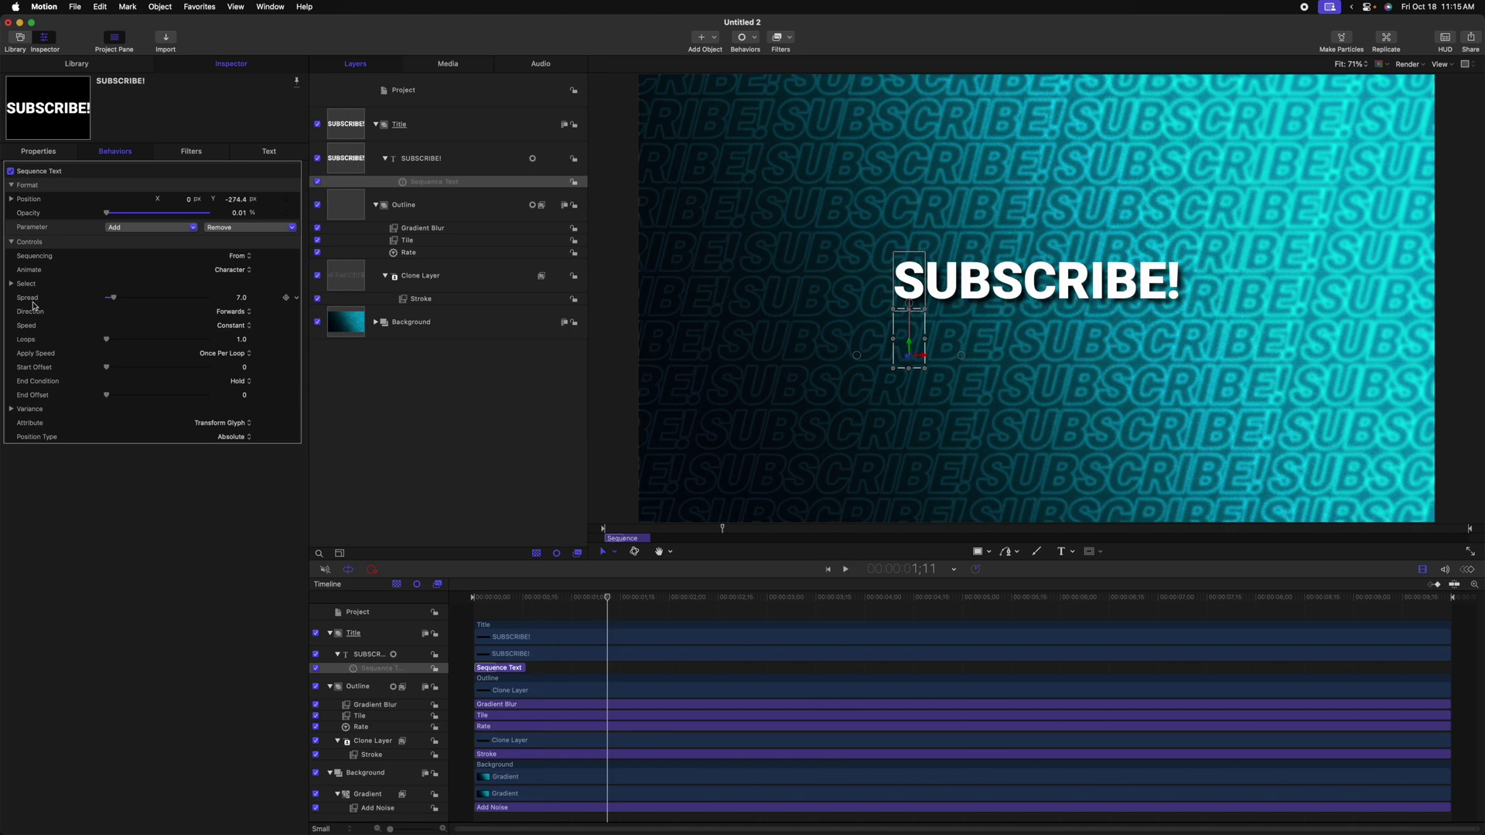
Step: Set the sequence speed to Ease Both and trim the behaviour to about 17 frames
{"action": "left_click", "coordinate": [229, 328]}
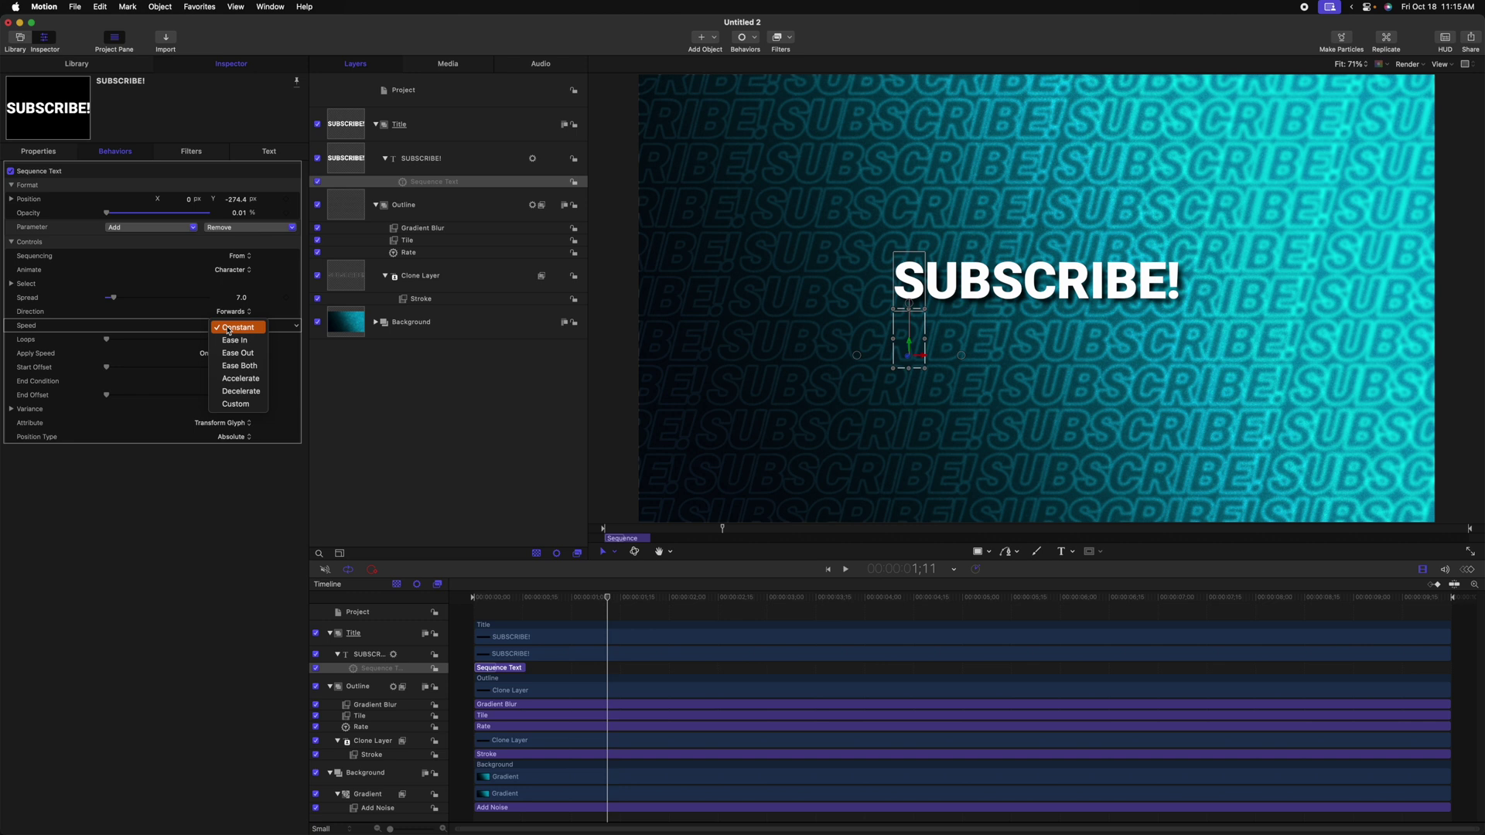
{"action": "left_click", "coordinate": [239, 366]}
{"action": "left_click_drag", "start_coordinate": [526, 668], "coordinate": [564, 671]}
{"action": "key", "text": "space"}
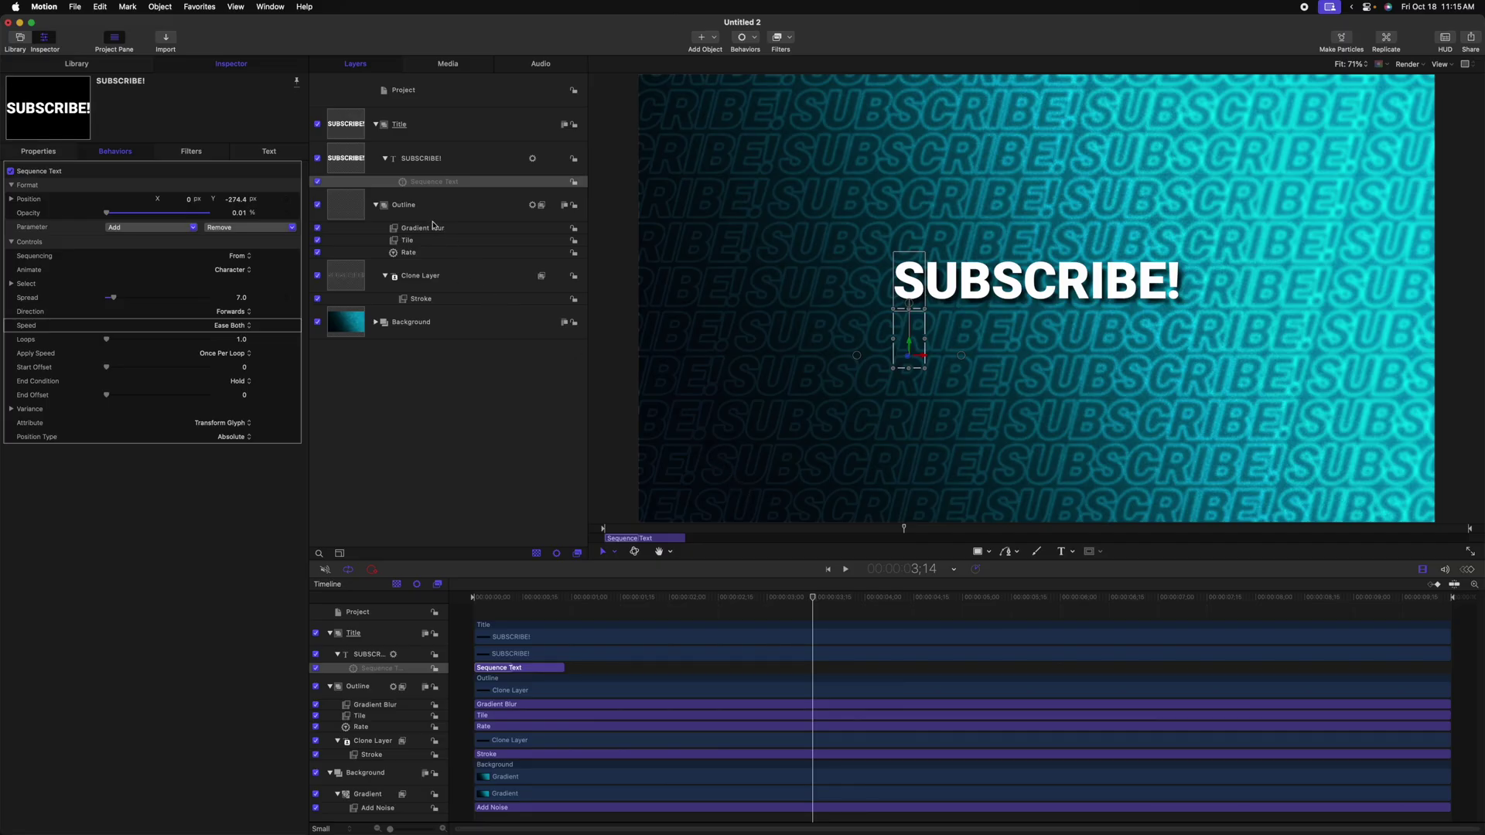
{"action": "left_click", "coordinate": [424, 216]}
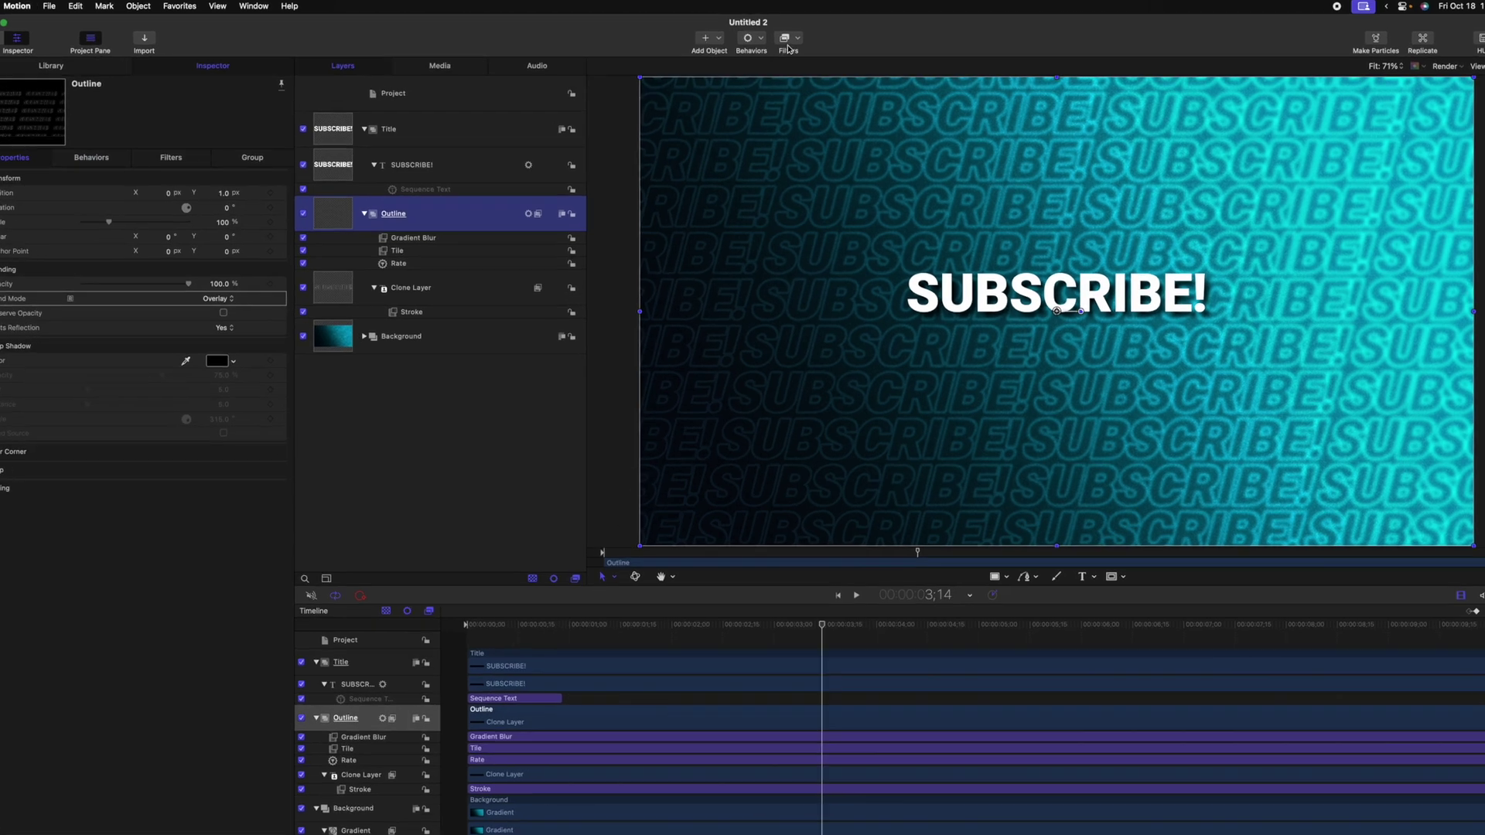
Step: Add a Scrub filter to Outline, offset 77 frames from the First Frame
{"action": "left_click", "coordinate": [778, 37]}
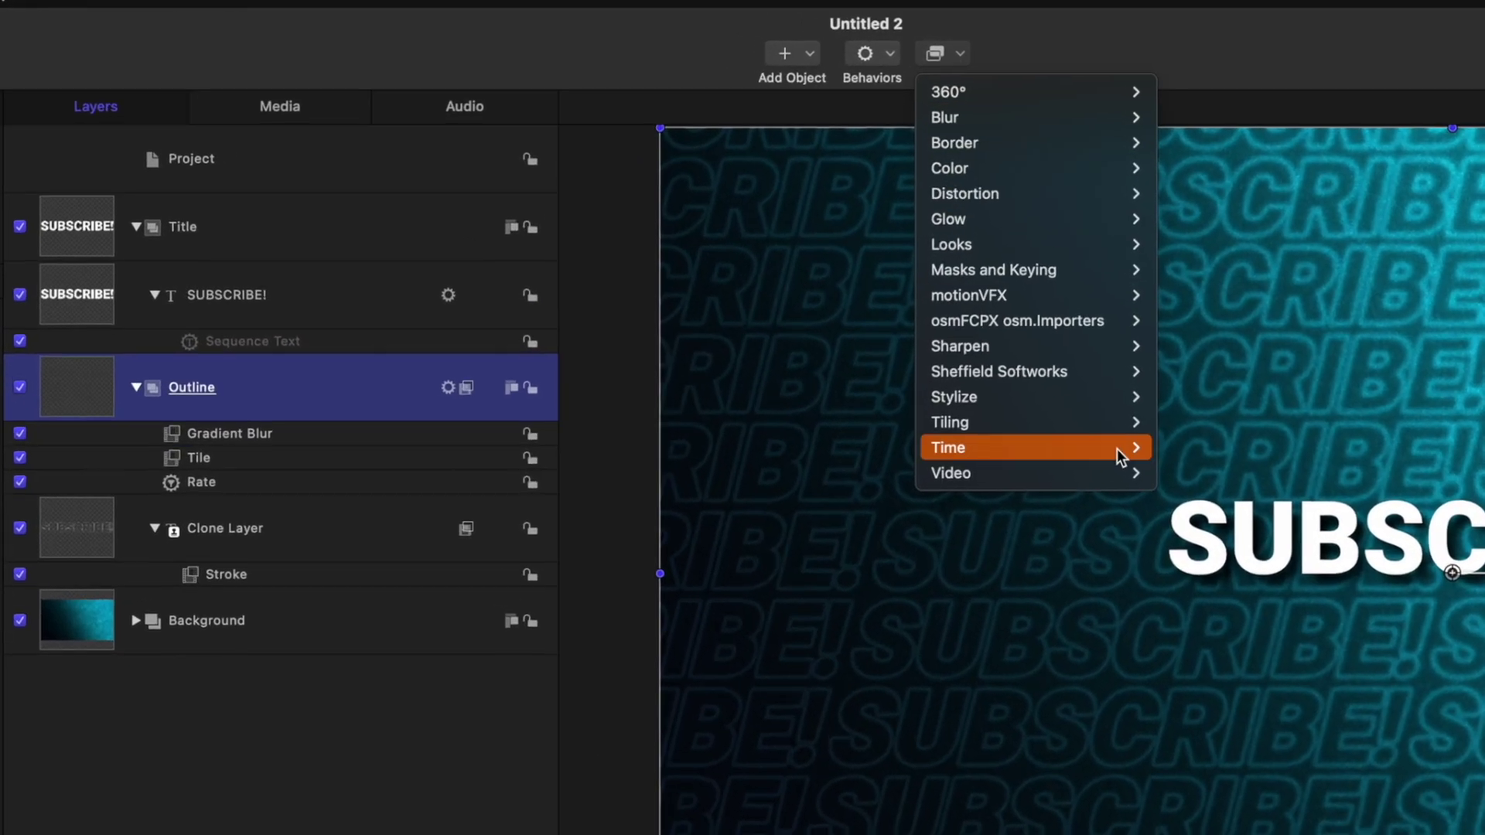
{"action": "mouse_move", "coordinate": [866, 235]}
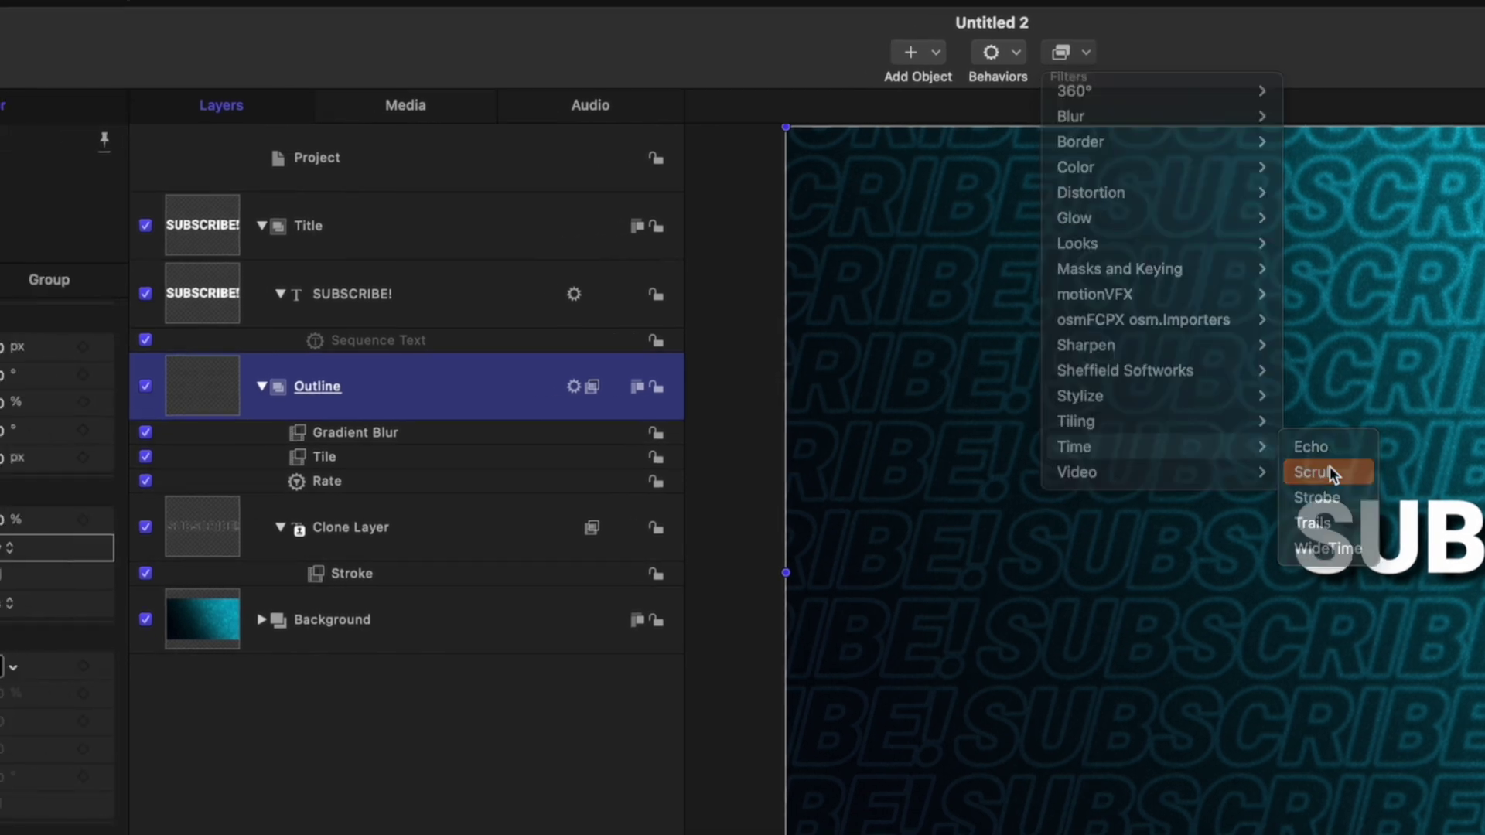
{"action": "left_click", "coordinate": [1189, 473]}
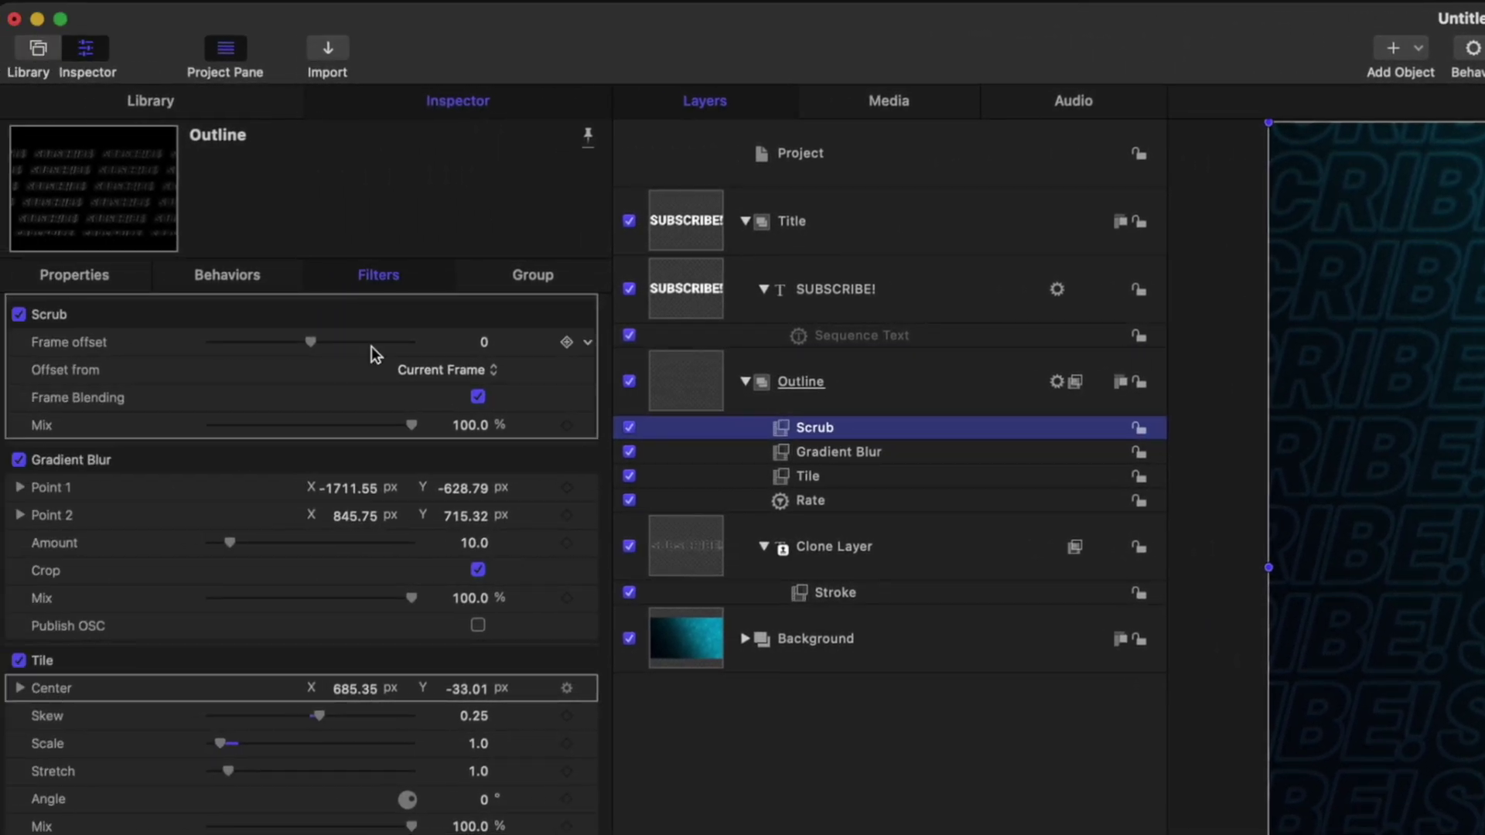
{"action": "left_click", "coordinate": [85, 374]}
{"action": "left_click", "coordinate": [427, 364]}
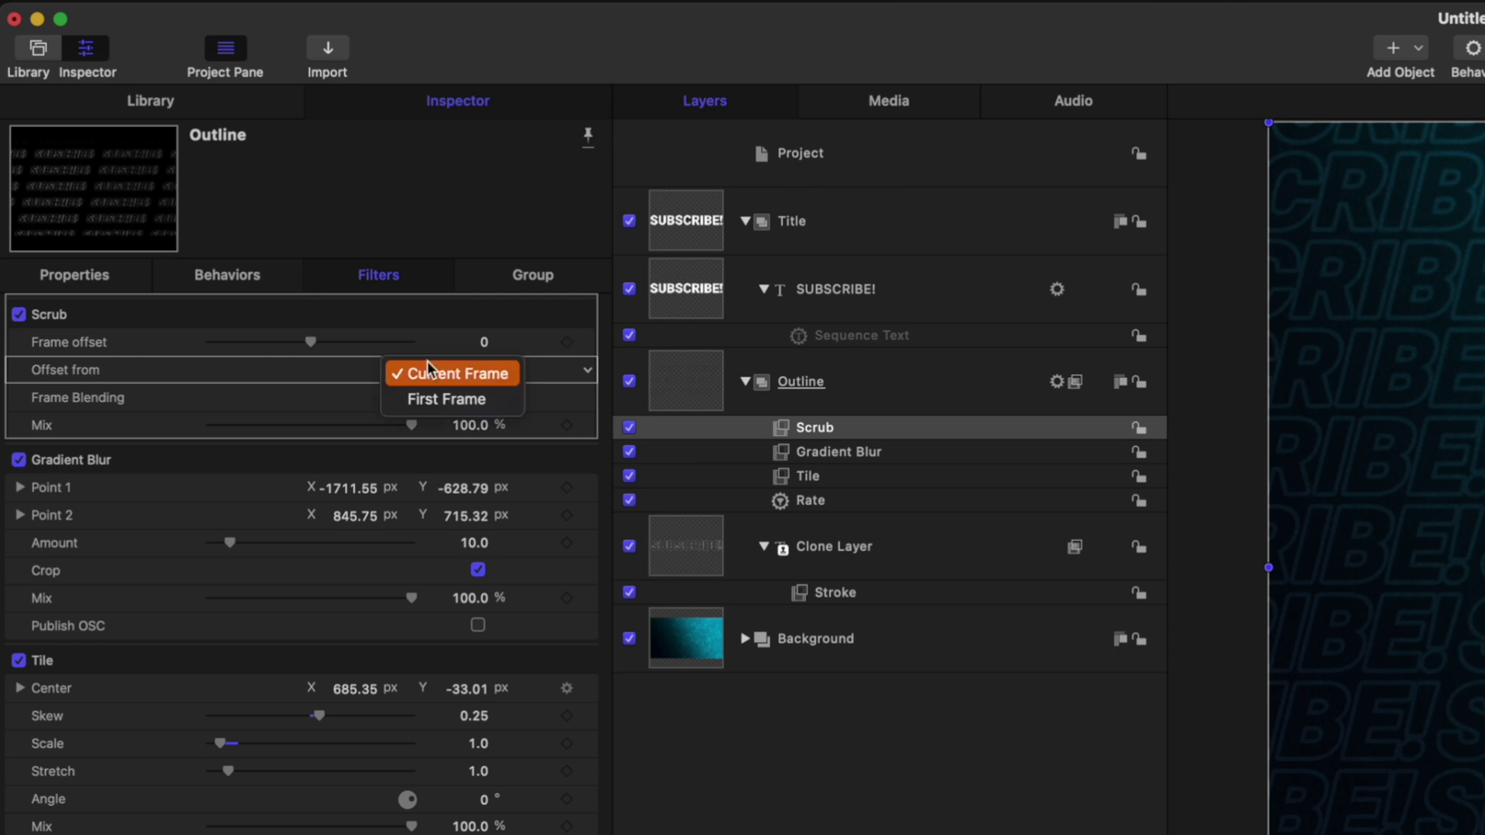
{"action": "left_click", "coordinate": [429, 386]}
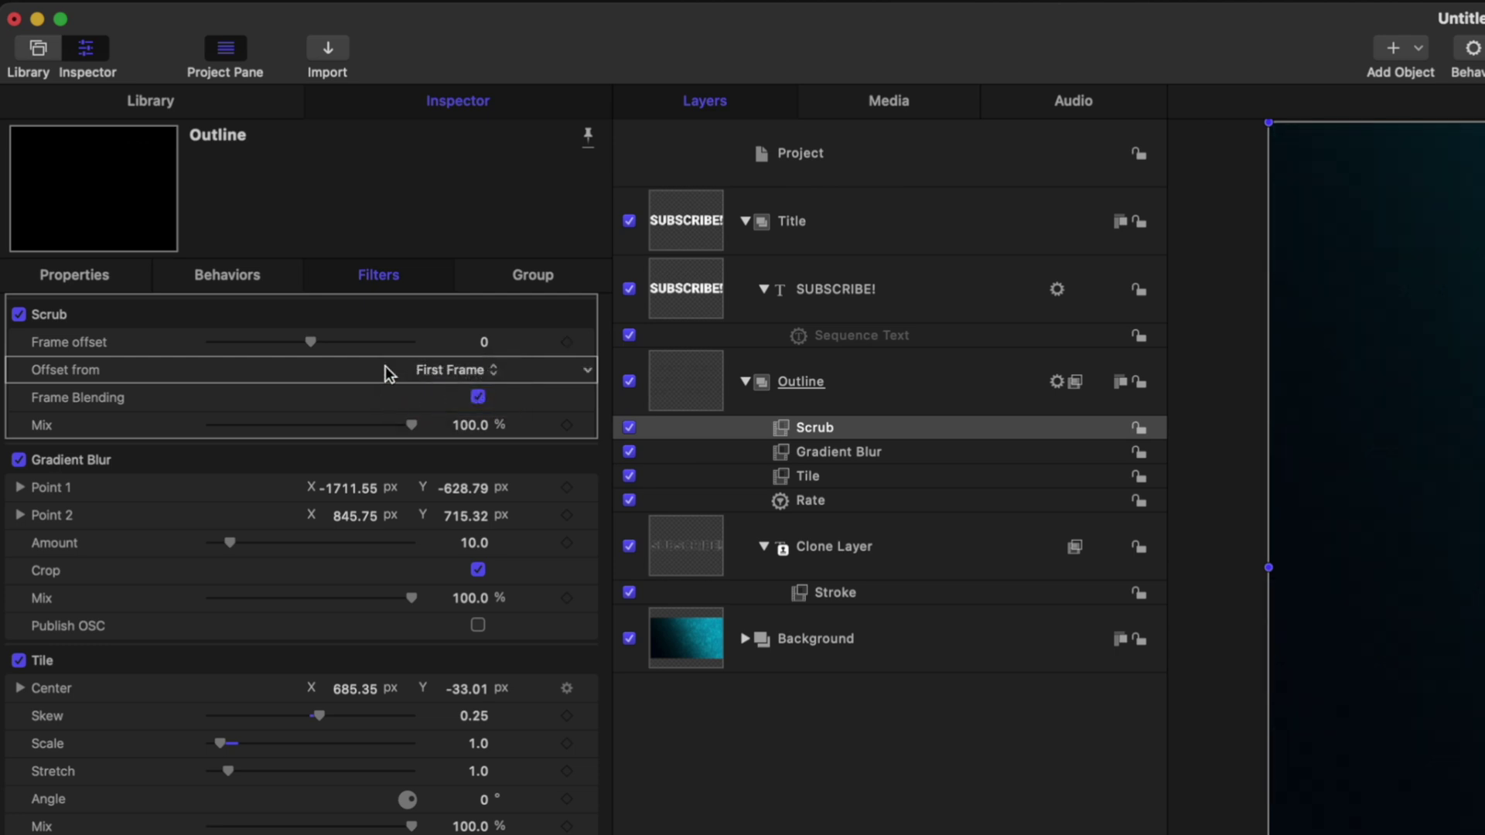
{"action": "left_click_drag", "start_coordinate": [315, 339], "coordinate": [336, 346]}
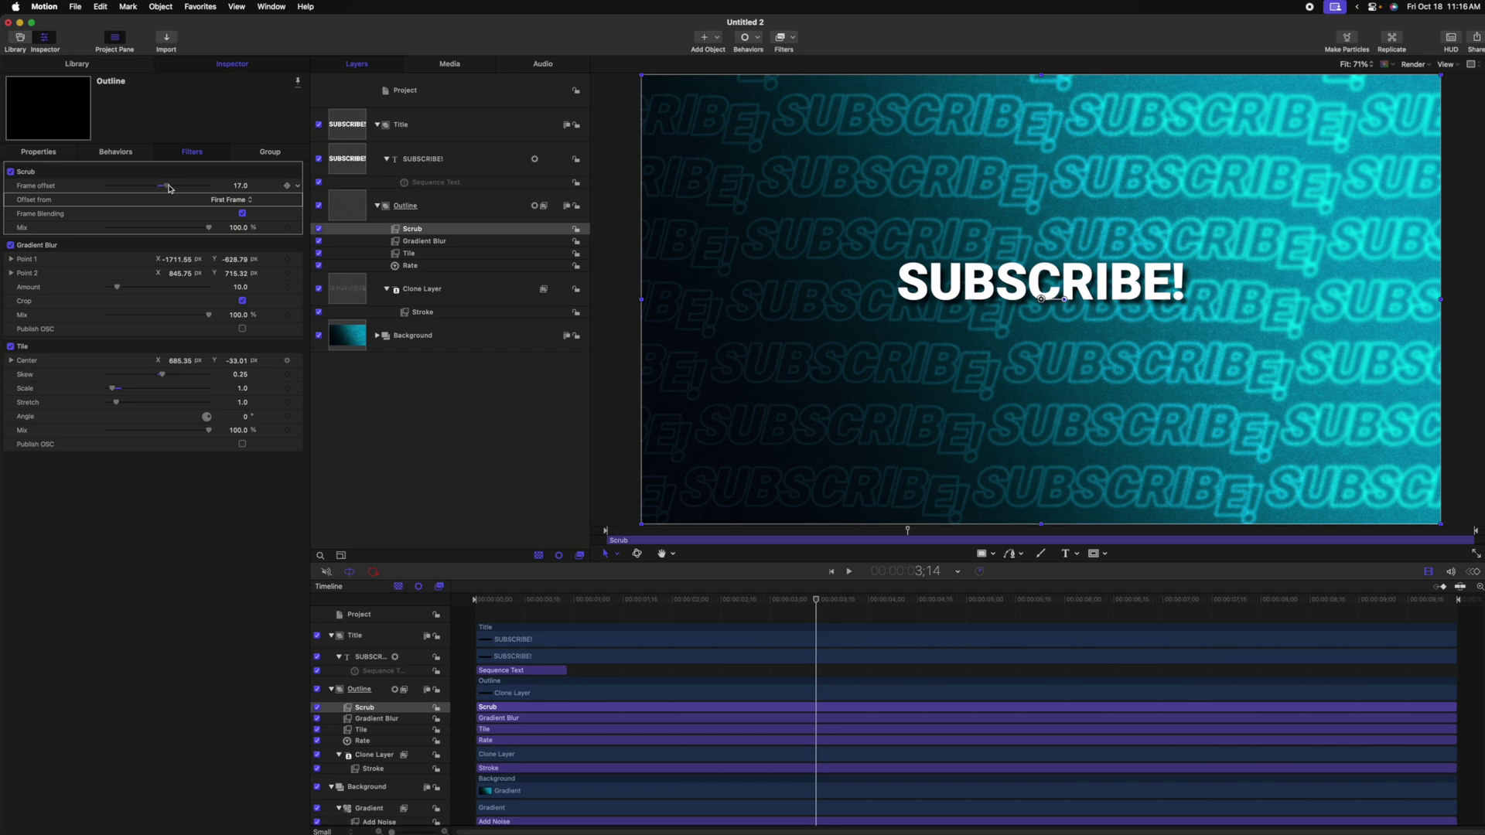
{"action": "left_click_drag", "start_coordinate": [169, 188], "coordinate": [195, 186]}
{"action": "mouse_move", "coordinate": [499, 596]}
{"action": "left_mouse_down"}
{"action": "mouse_move", "coordinate": [580, 591]}
{"action": "mouse_move", "coordinate": [499, 593]}
{"action": "left_mouse_up"}
Step: Move the Scrub filter below Tile and play back the result
{"action": "left_click", "coordinate": [411, 253]}
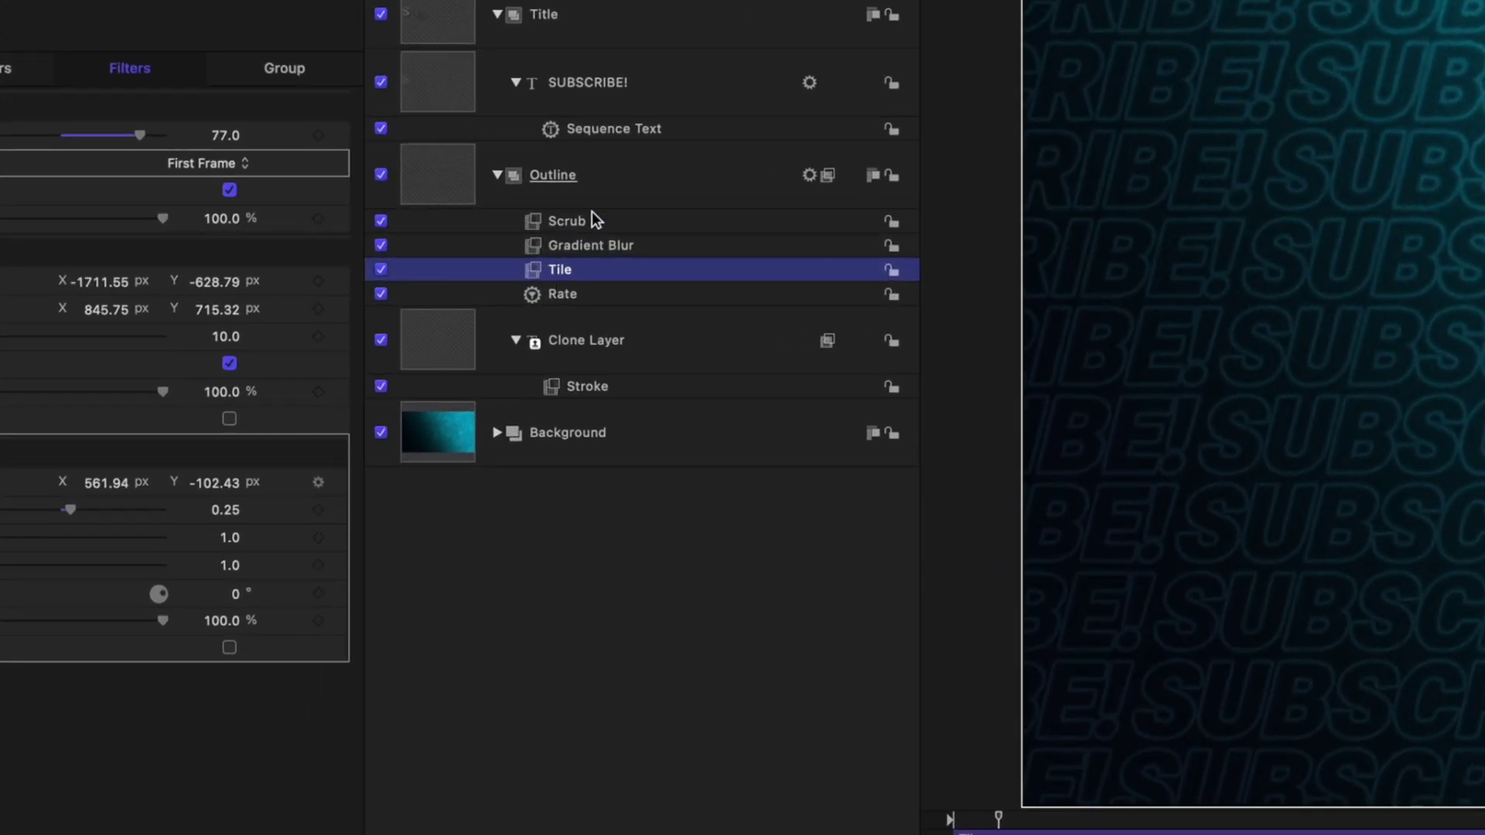
{"action": "left_click", "coordinate": [592, 213]}
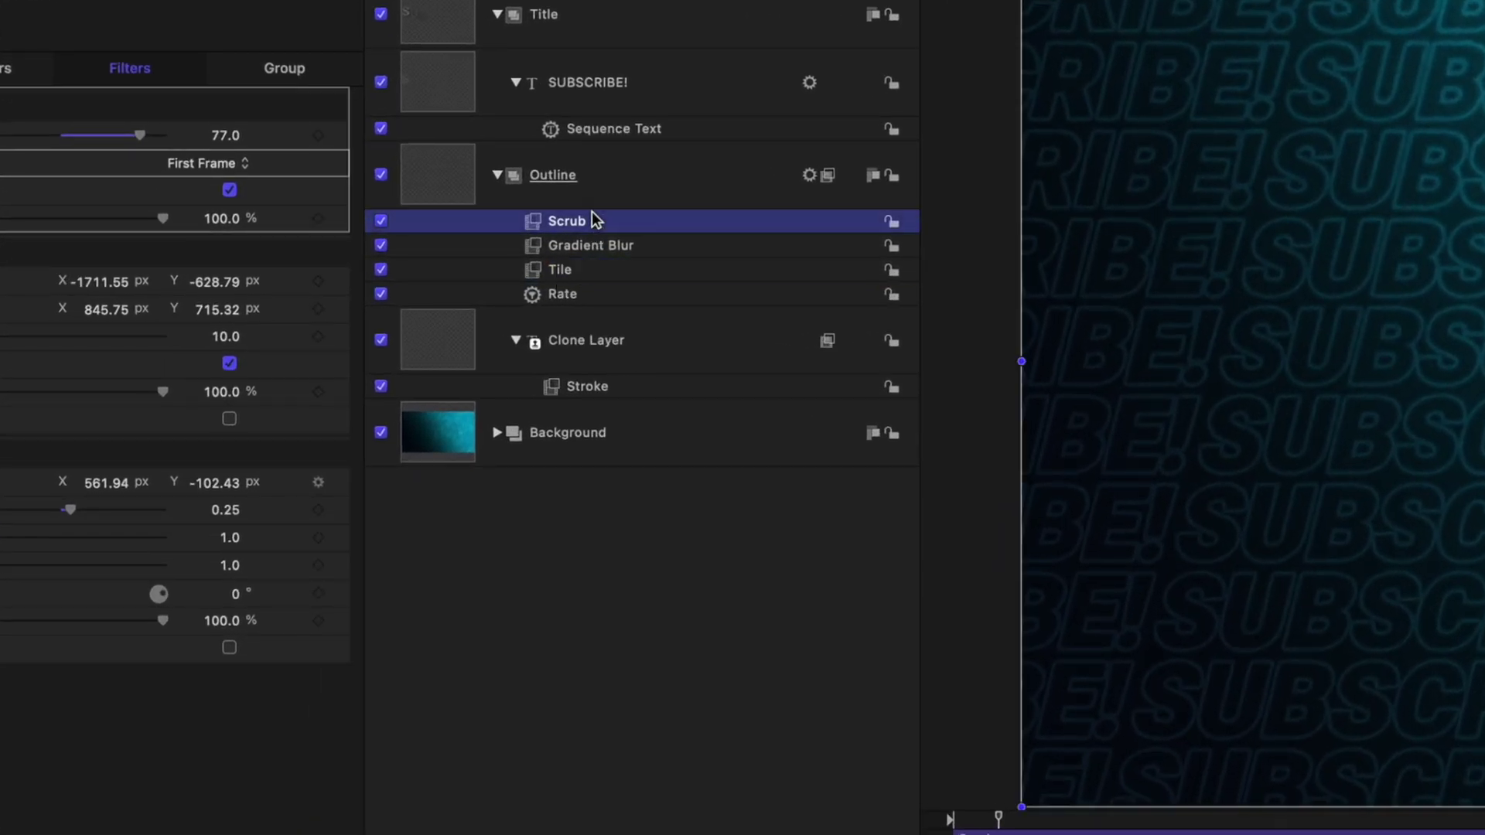
{"action": "left_click", "coordinate": [561, 275]}
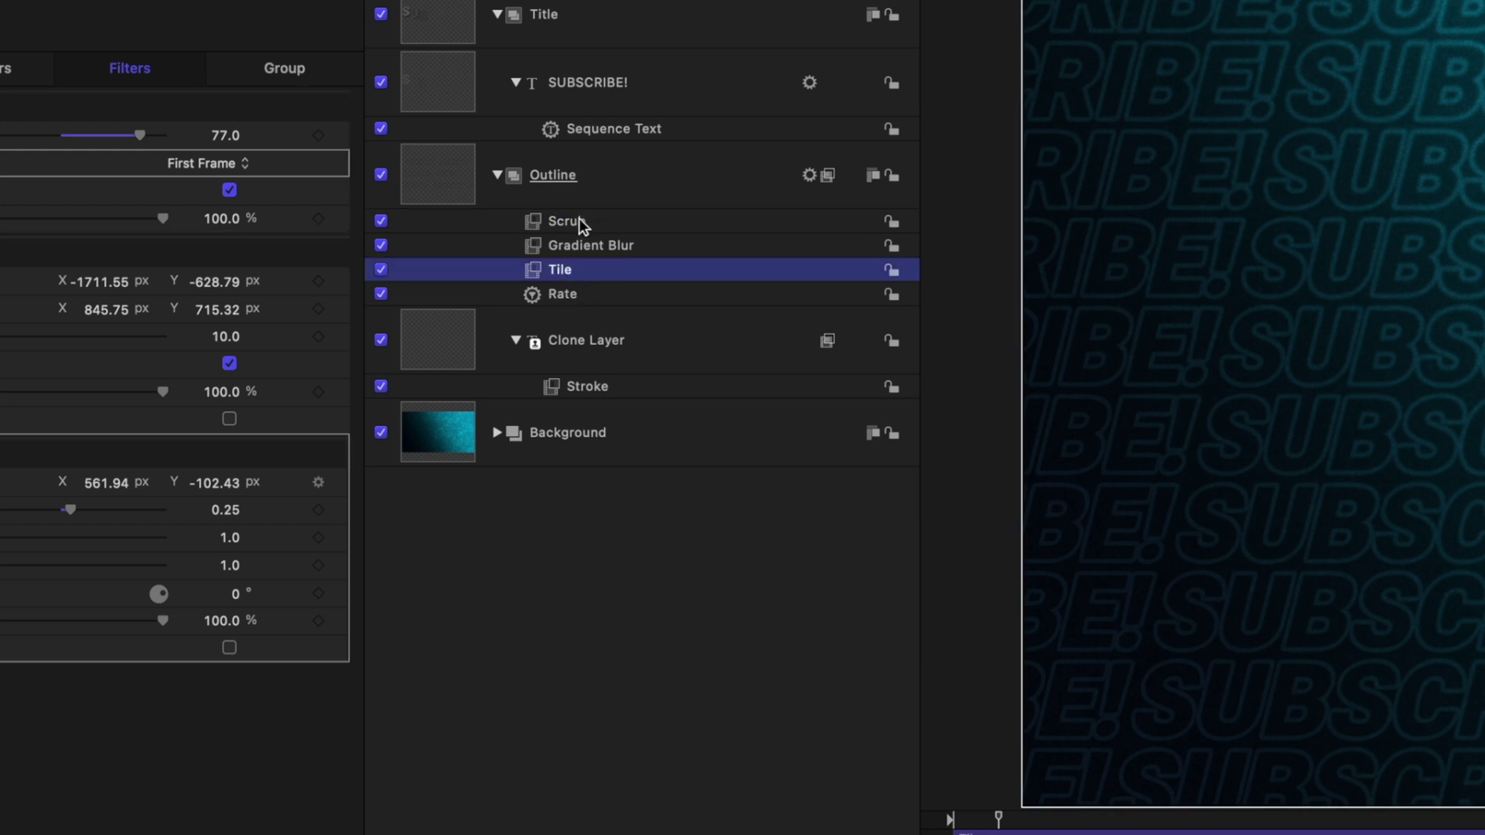
{"action": "left_click_drag", "start_coordinate": [554, 225], "coordinate": [553, 288]}
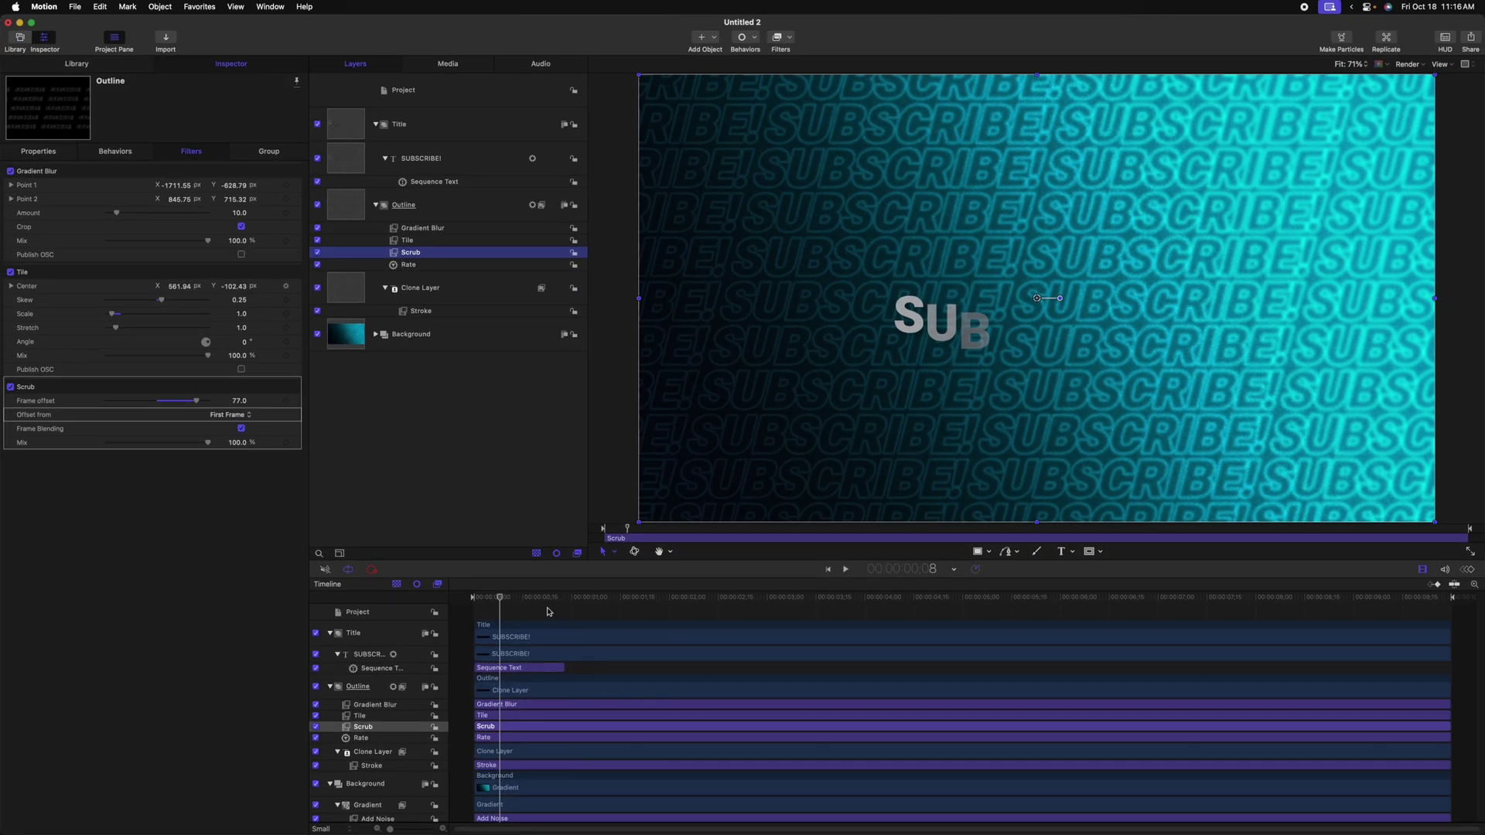
{"action": "key", "text": "space"}
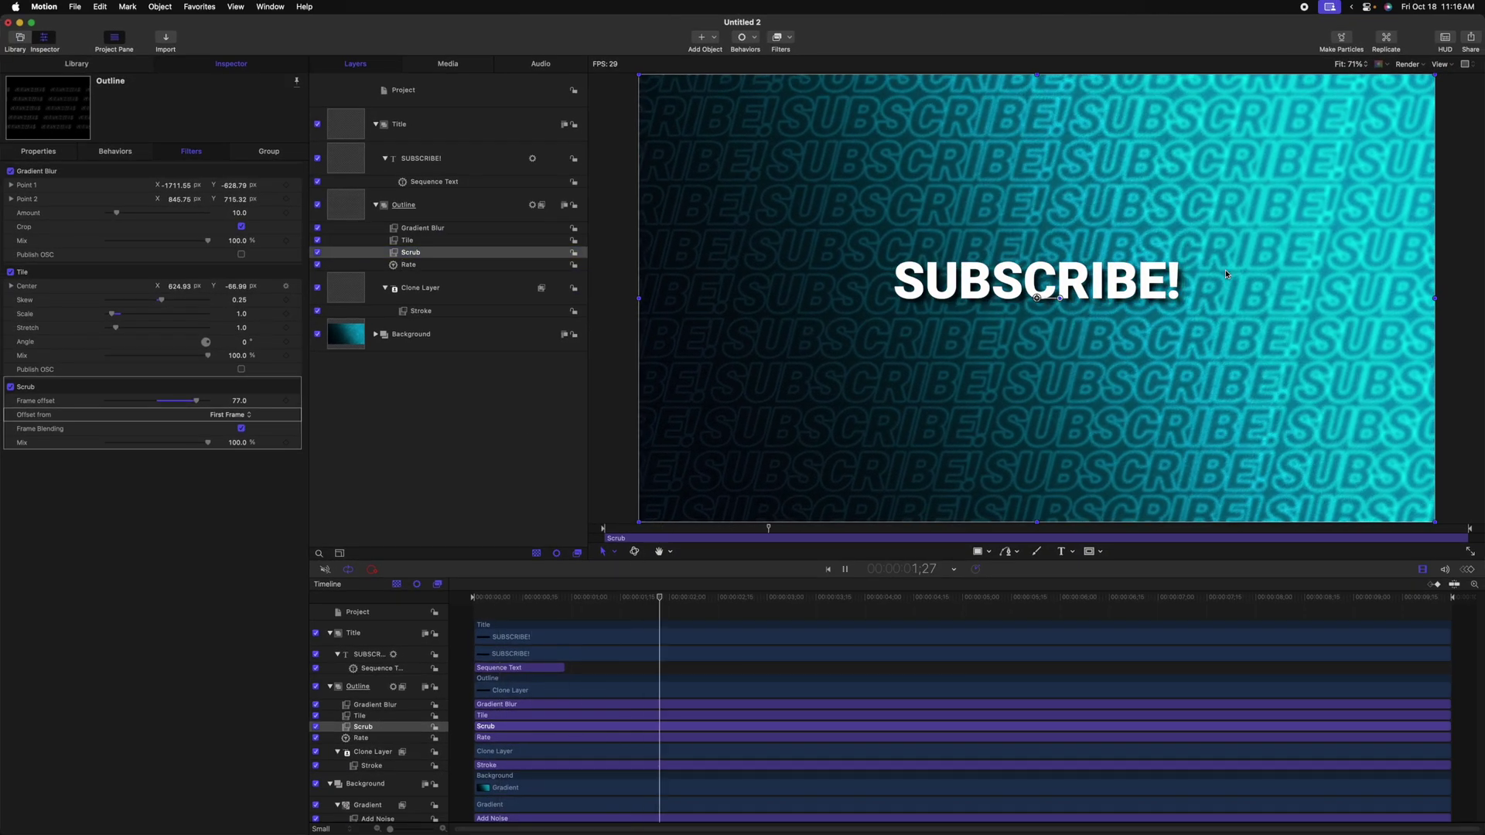
Step: Name the Final Cut Pro title template 'Infinite Title' and file it under Tutorials
{"action": "key", "text": "Home"}
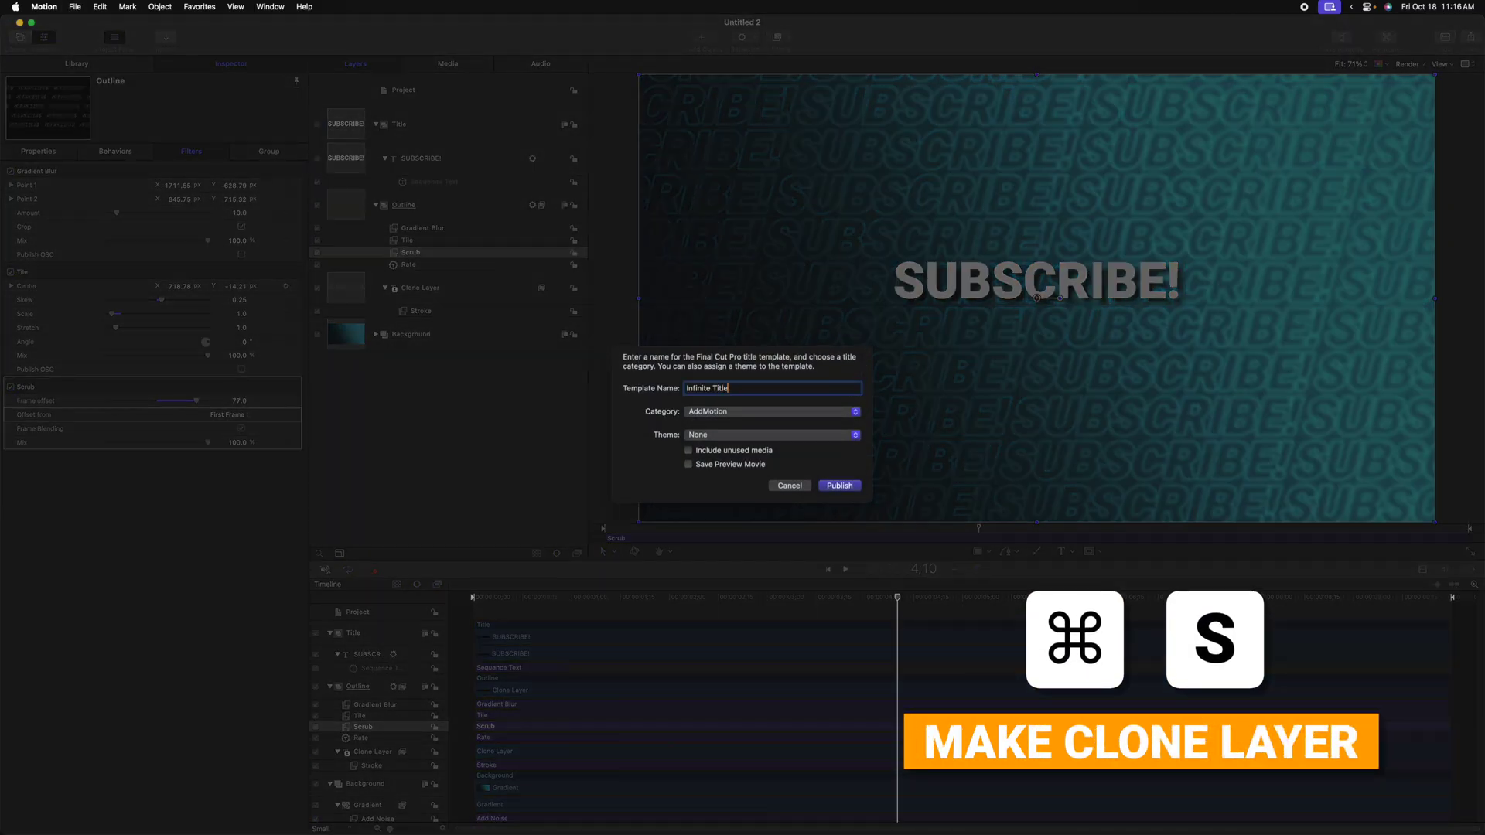
{"action": "type", "text": "Infinite Title"}
{"action": "left_click", "coordinate": [769, 412]}
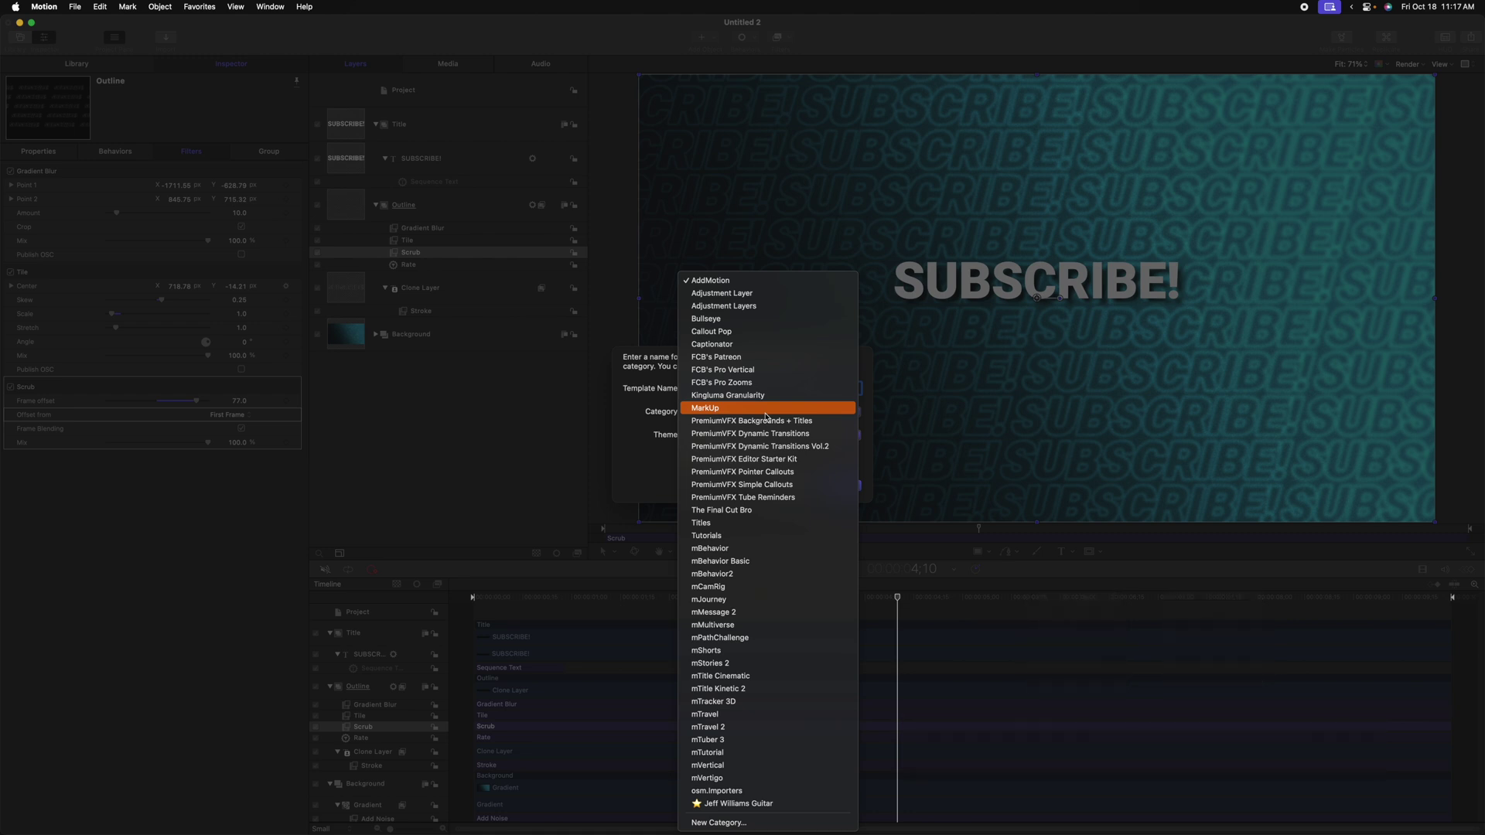
{"action": "left_click", "coordinate": [776, 537]}
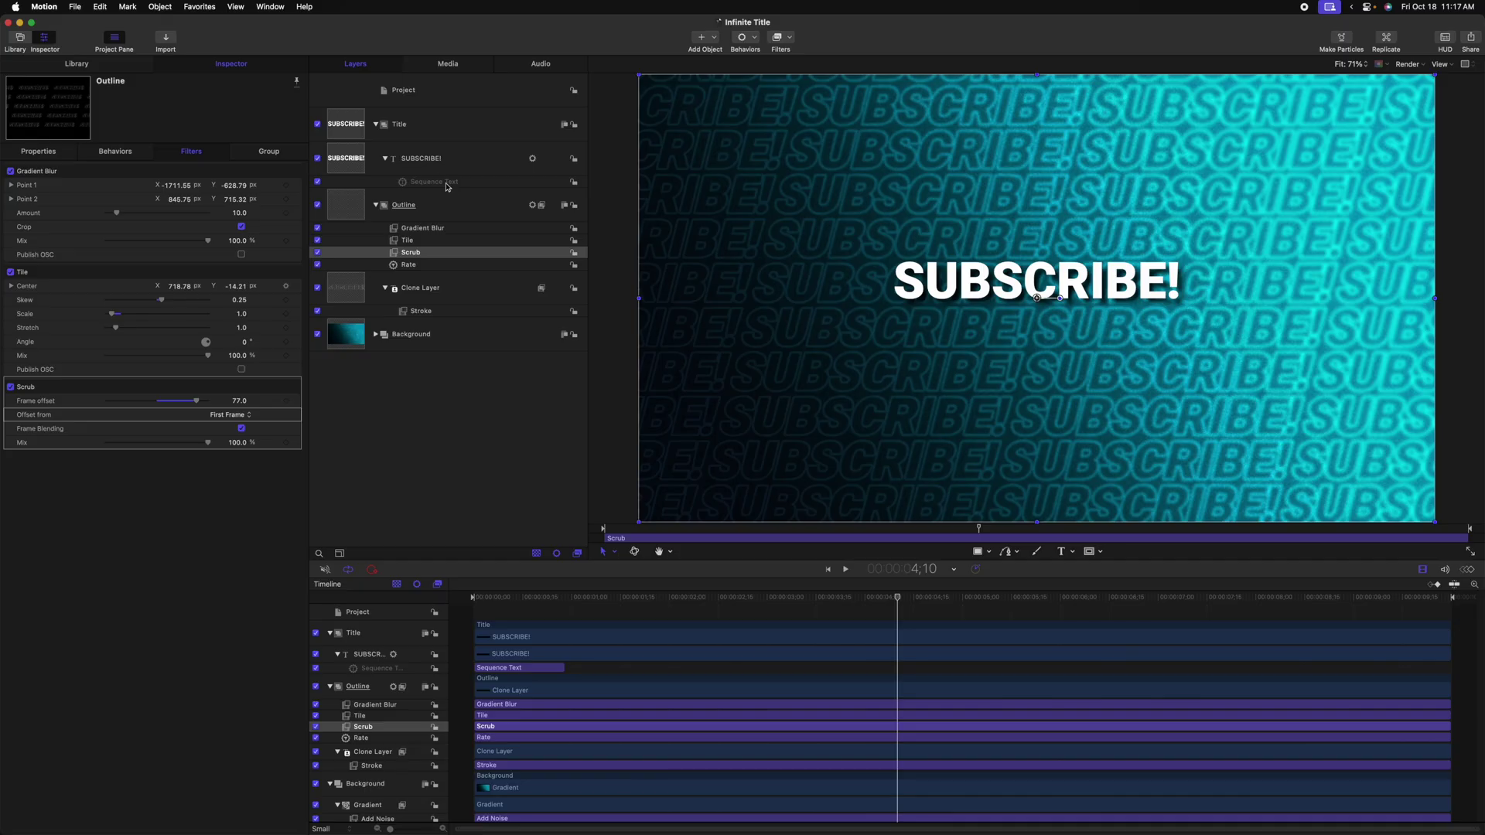
Step: Replace the SUBSCRIBE! layer's text with 'Like&Subscribe' in the Text Format settings
{"action": "left_click", "coordinate": [436, 165]}
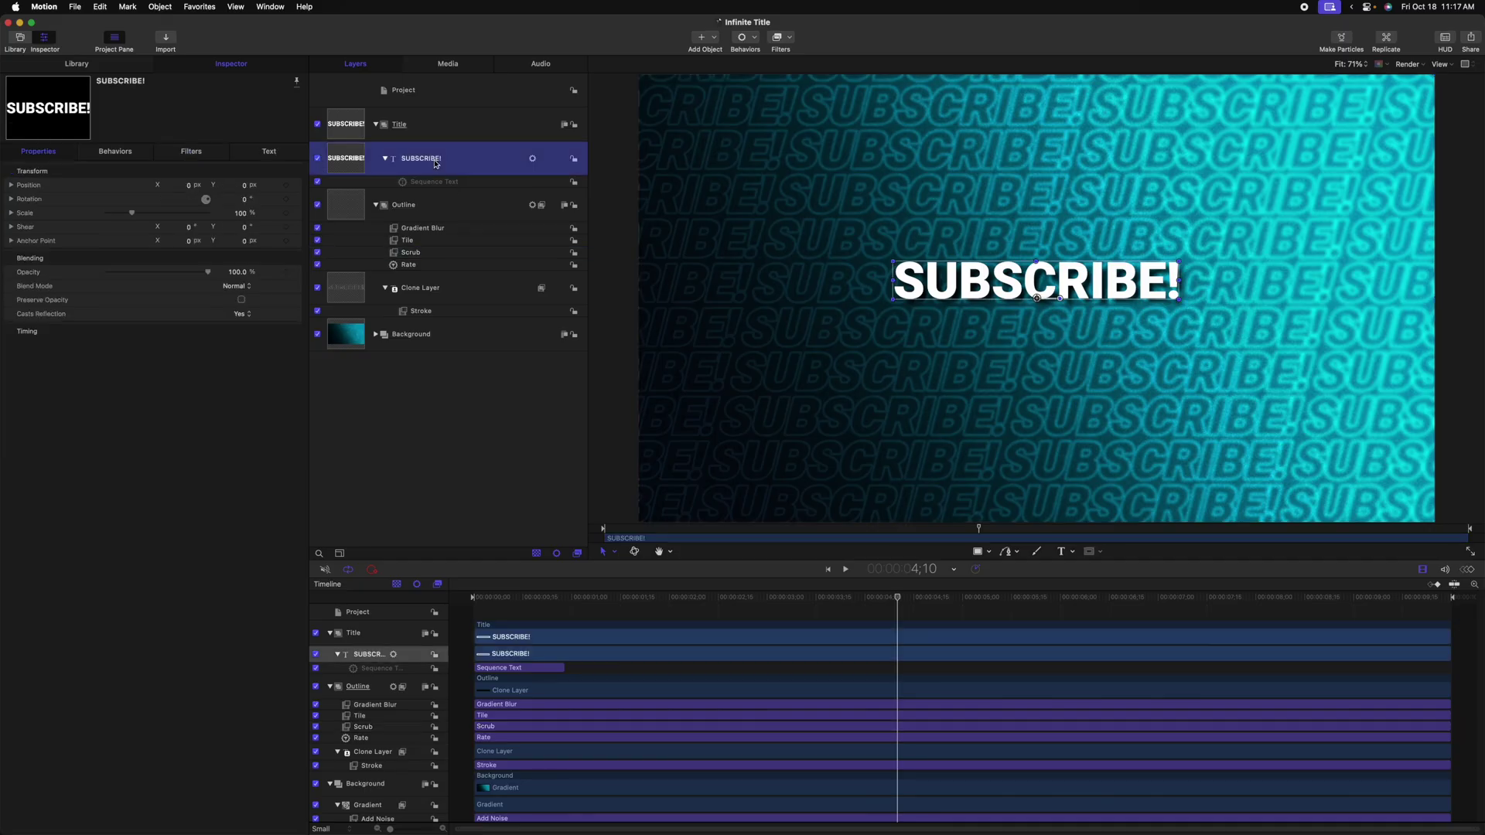
{"action": "left_click", "coordinate": [275, 153]}
{"action": "left_click", "coordinate": [121, 167]}
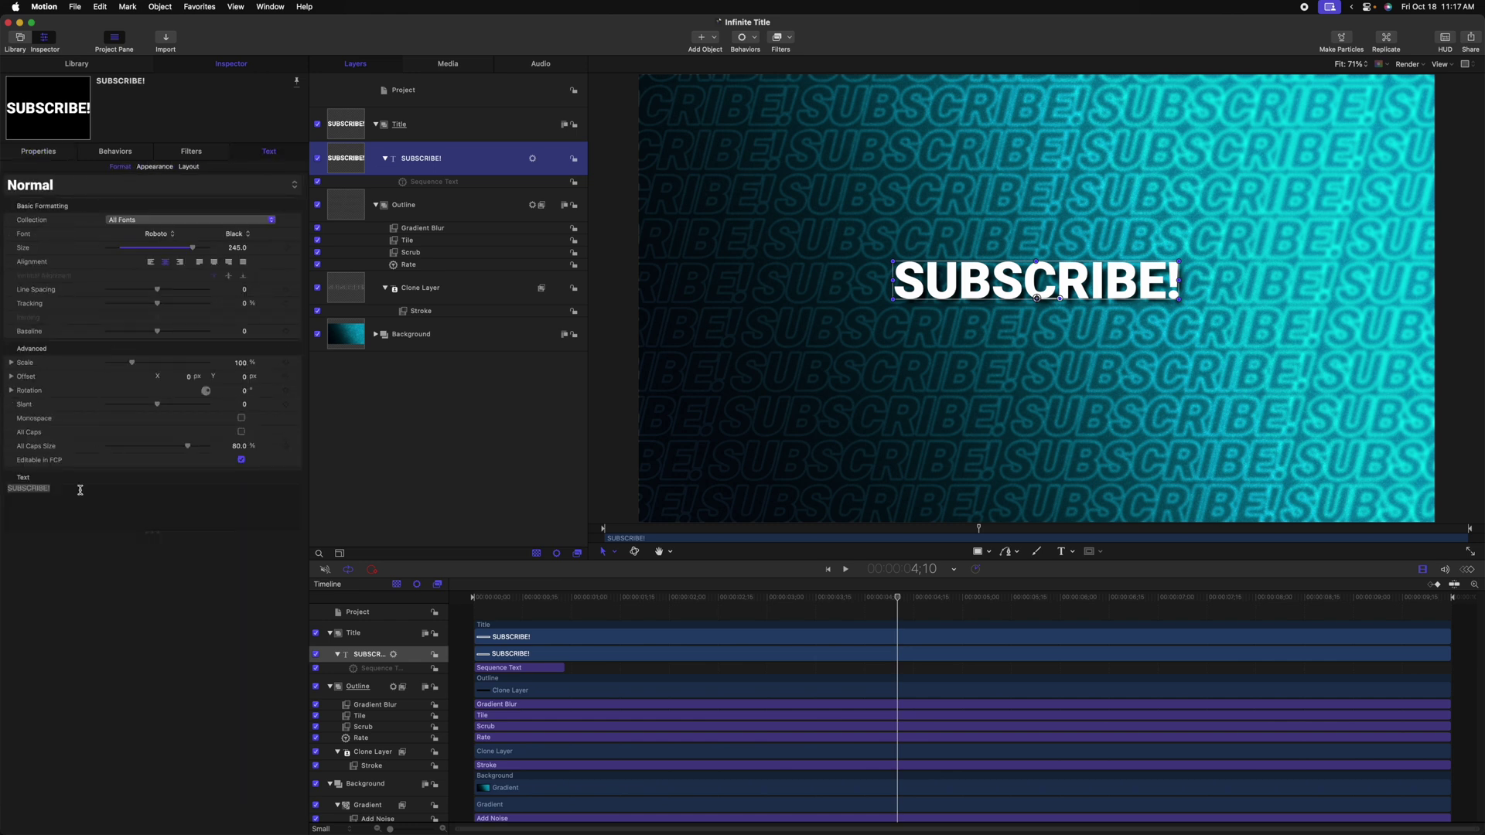
{"action": "left_click_drag", "start_coordinate": [81, 490], "coordinate": [1, 493]}
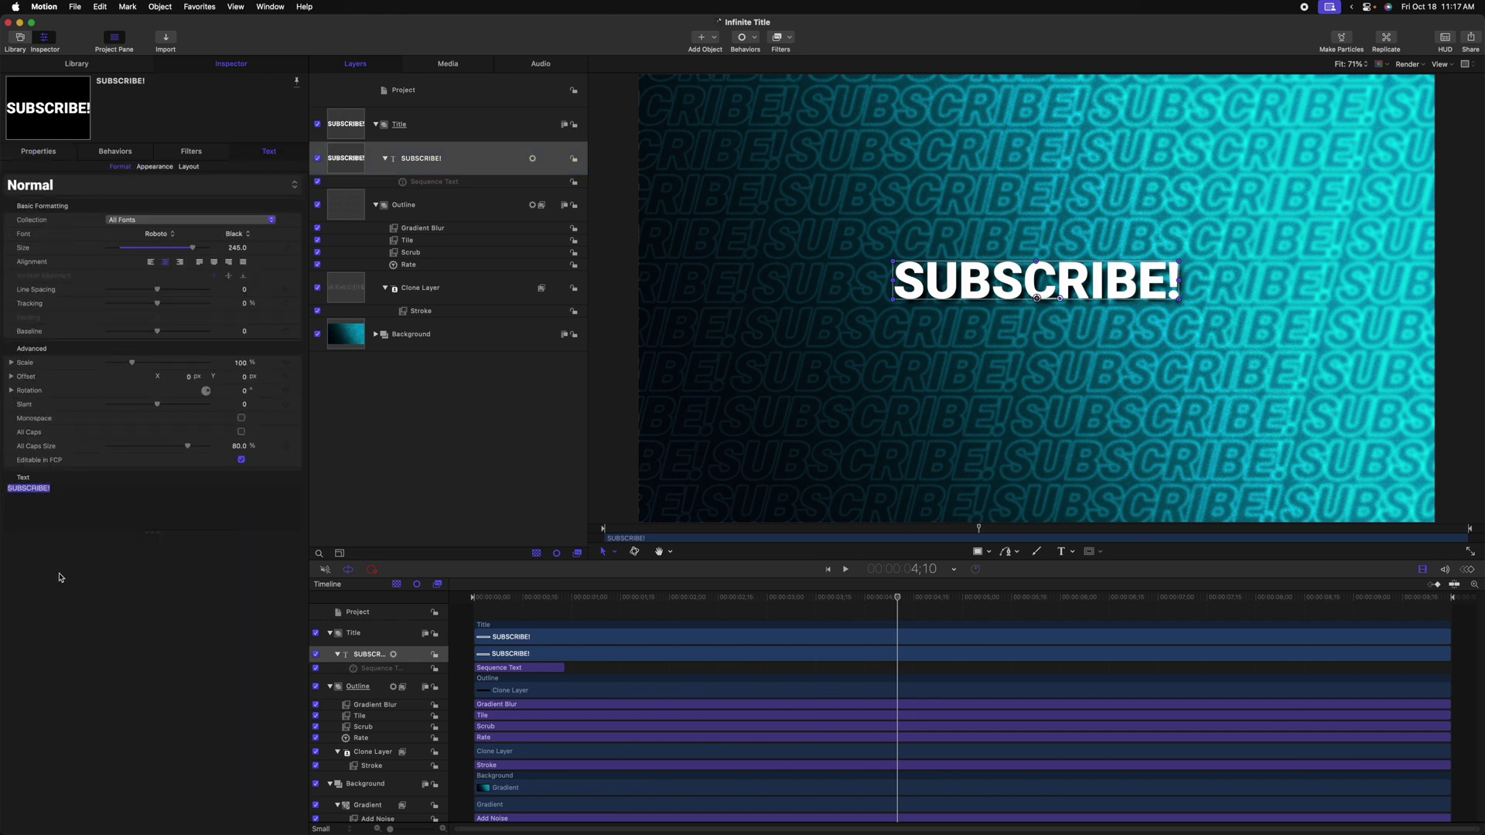
{"action": "type", "text": "Like"}
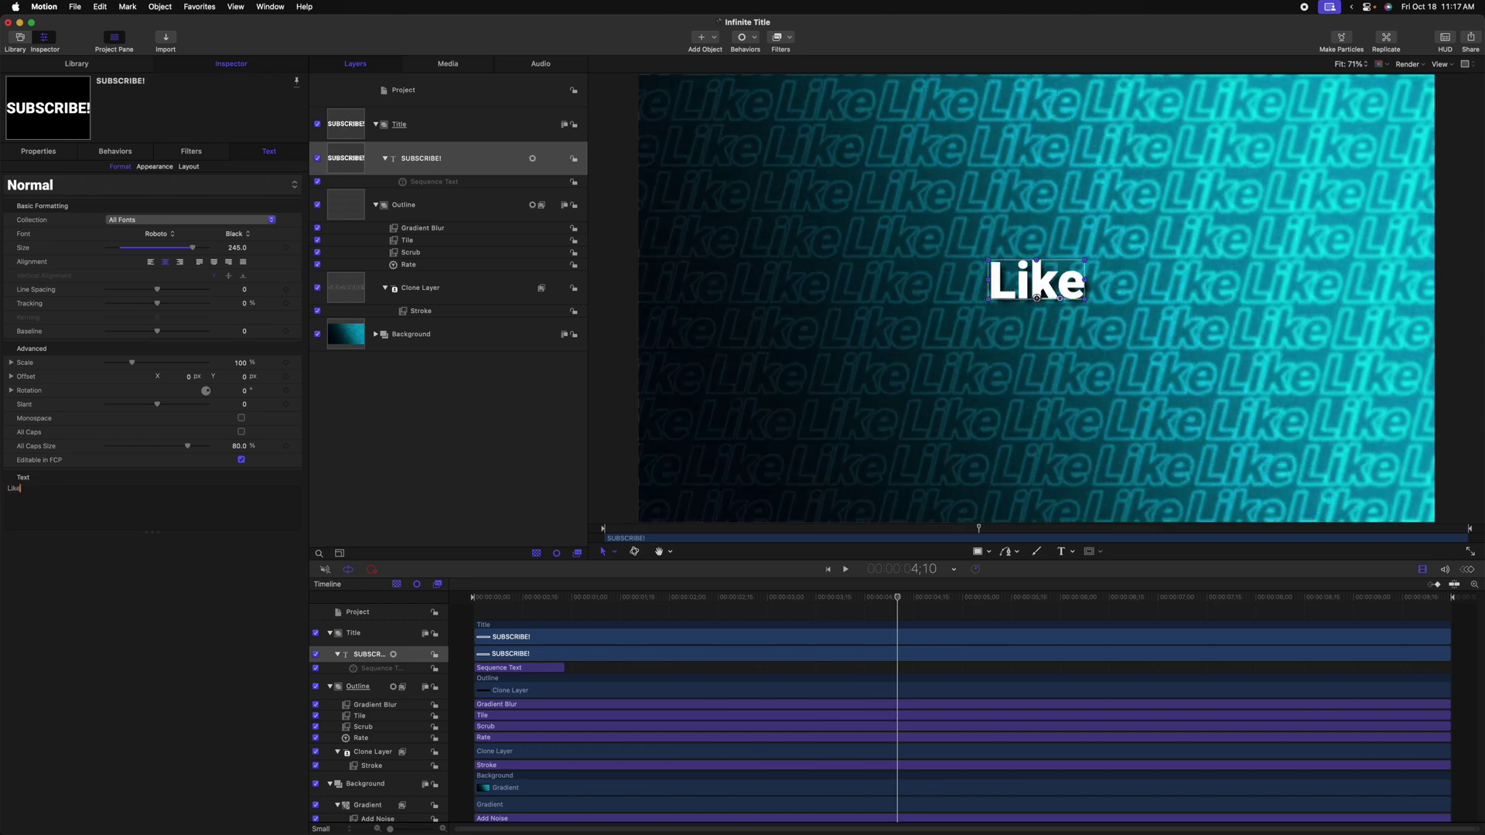
{"action": "type", "text": "&Subscribe"}
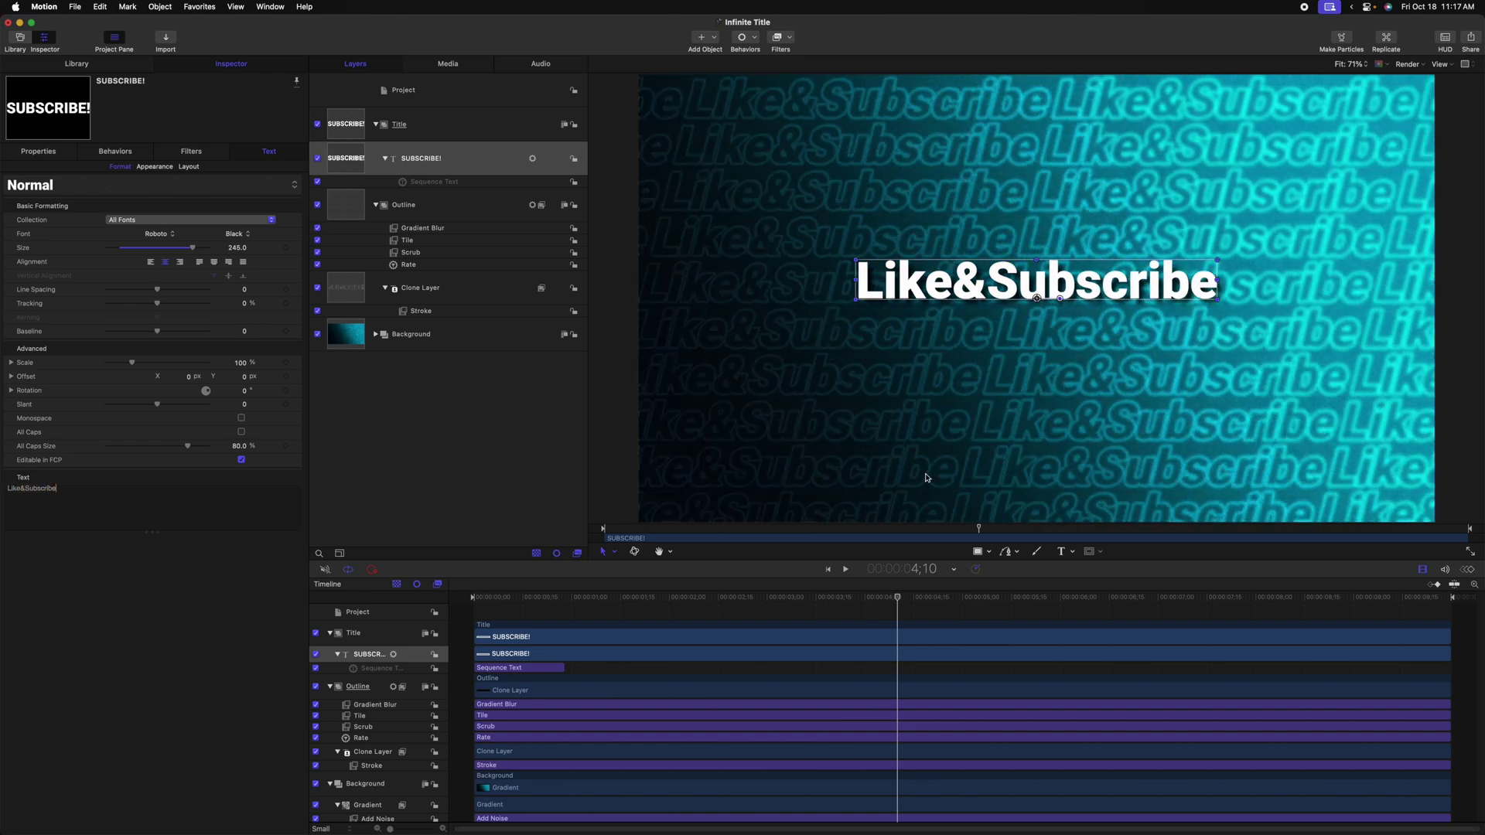